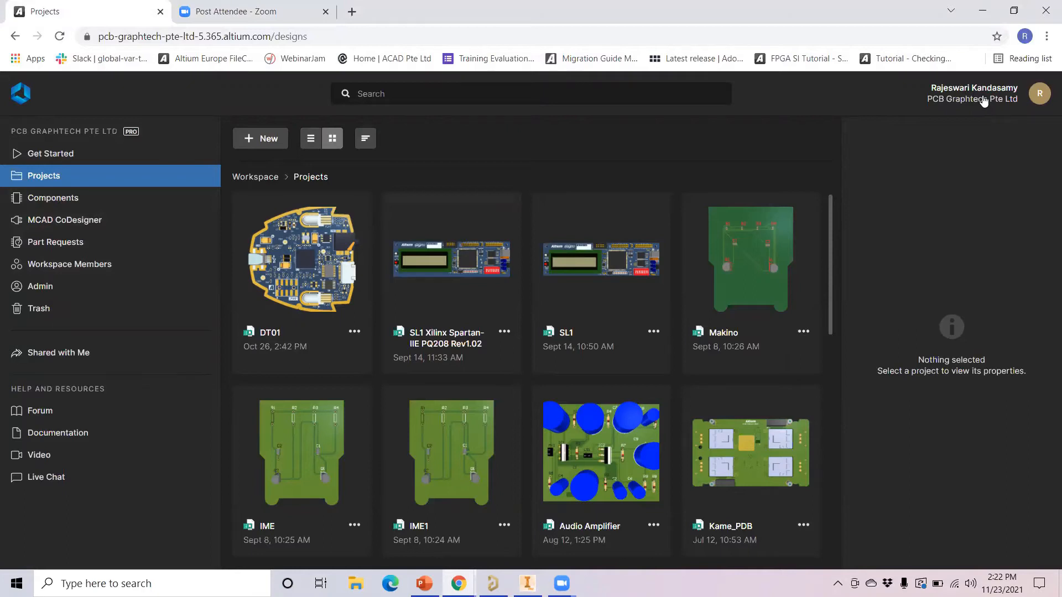
Check the account menu, then bring the Incognito window with the second workspace's Kame projects forward
left_click(983, 100)
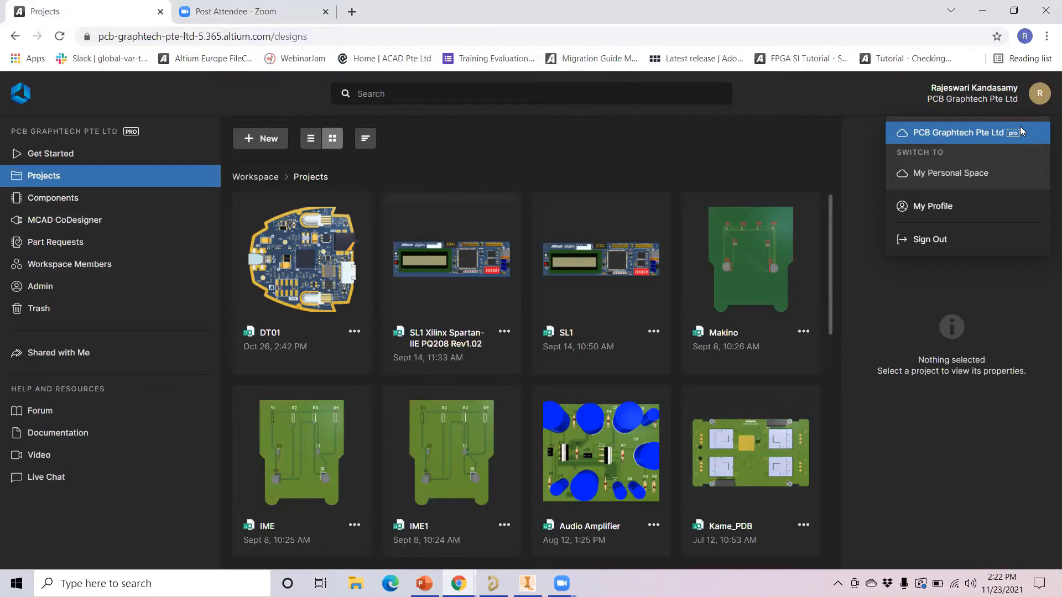
left_click(963, 102)
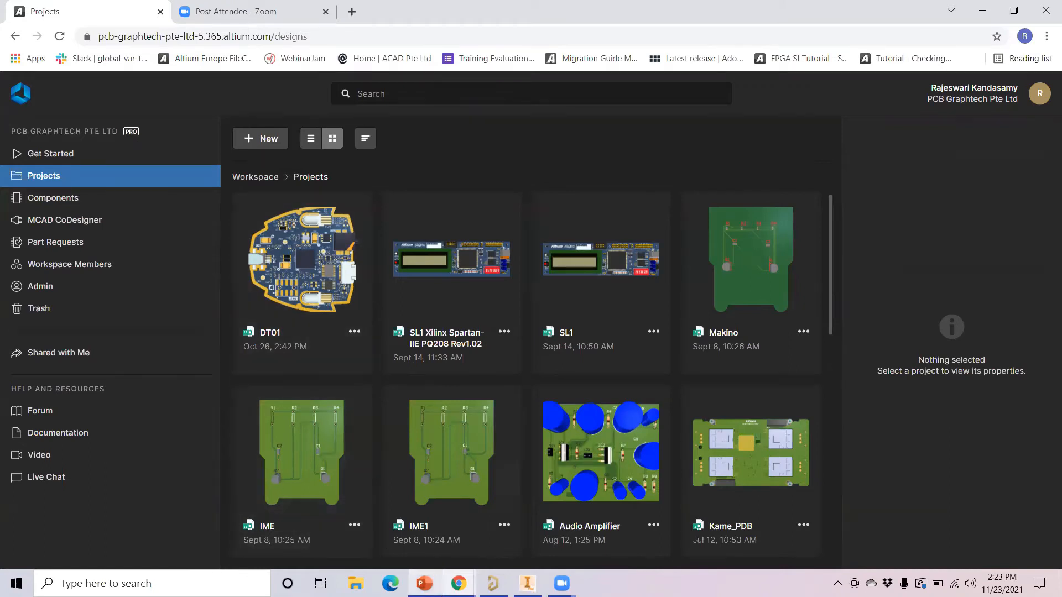
left_click(459, 584)
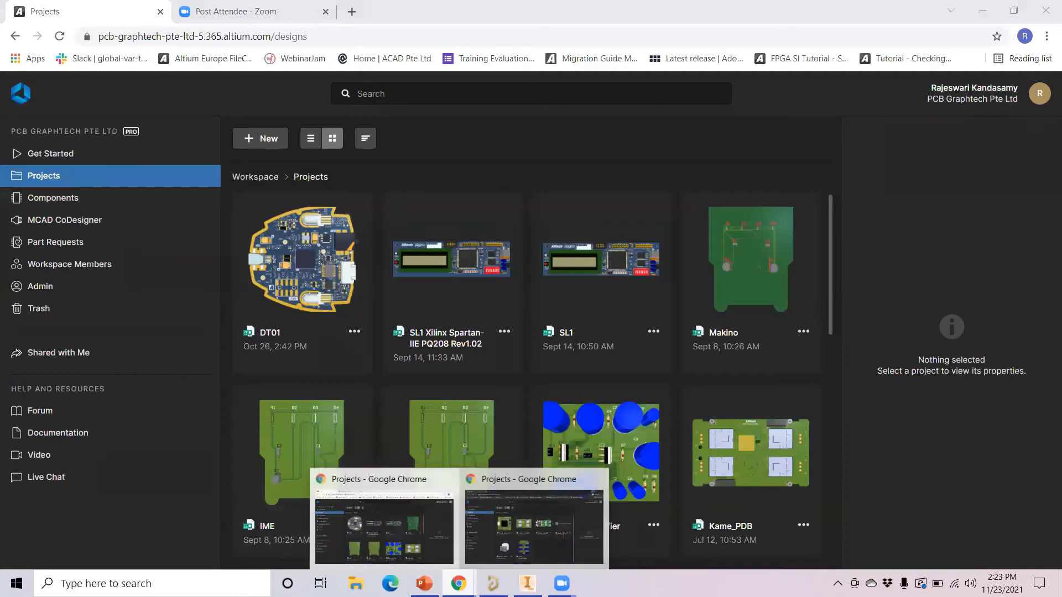
left_click(519, 534)
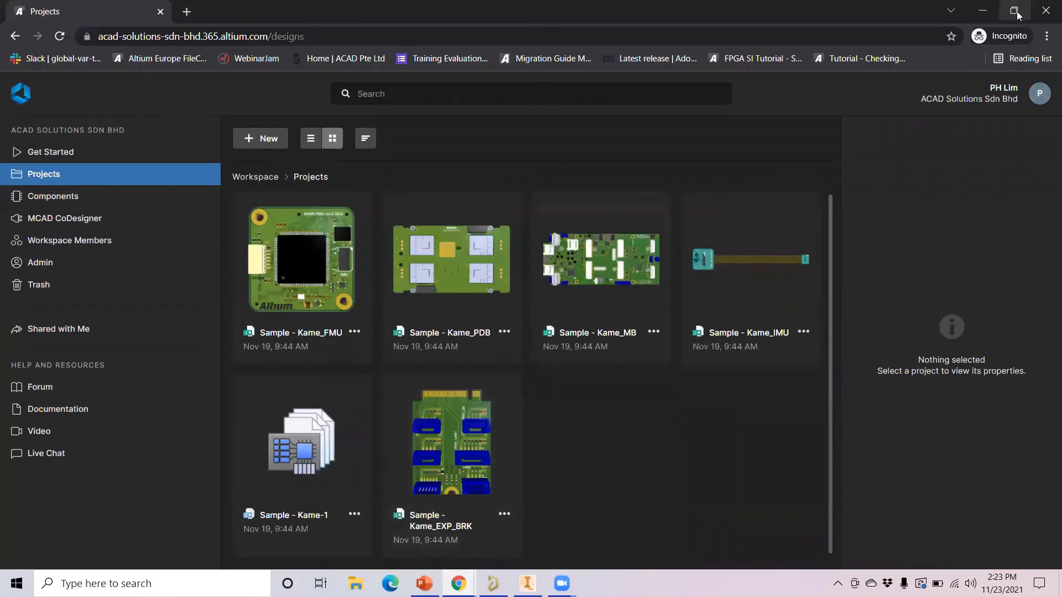
Restore the second workspace's browser window and resize it to sit beside the first
left_click(1018, 15)
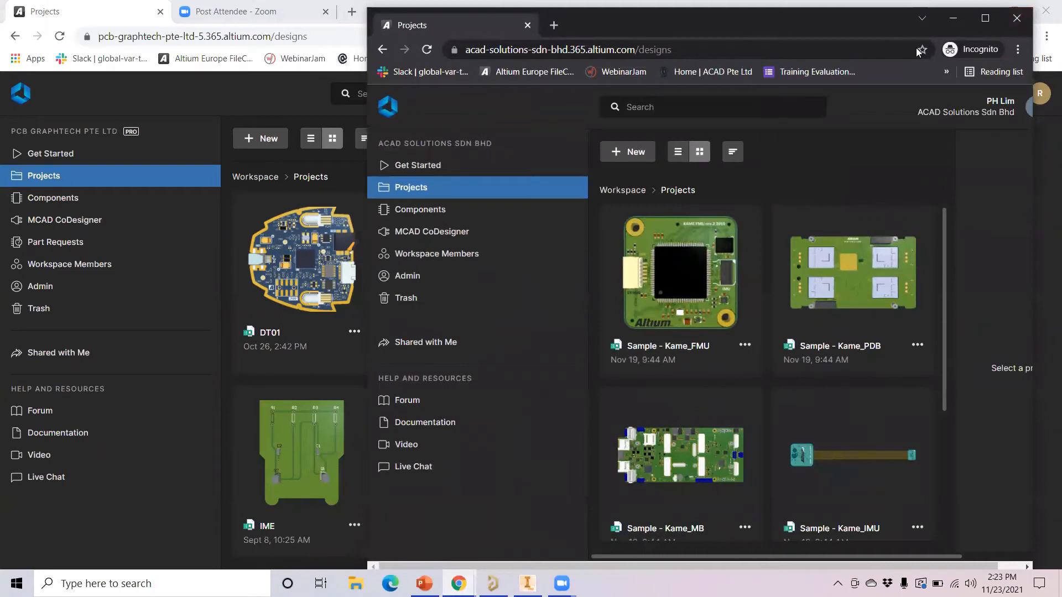
left_click_drag(905, 25, 863, 22)
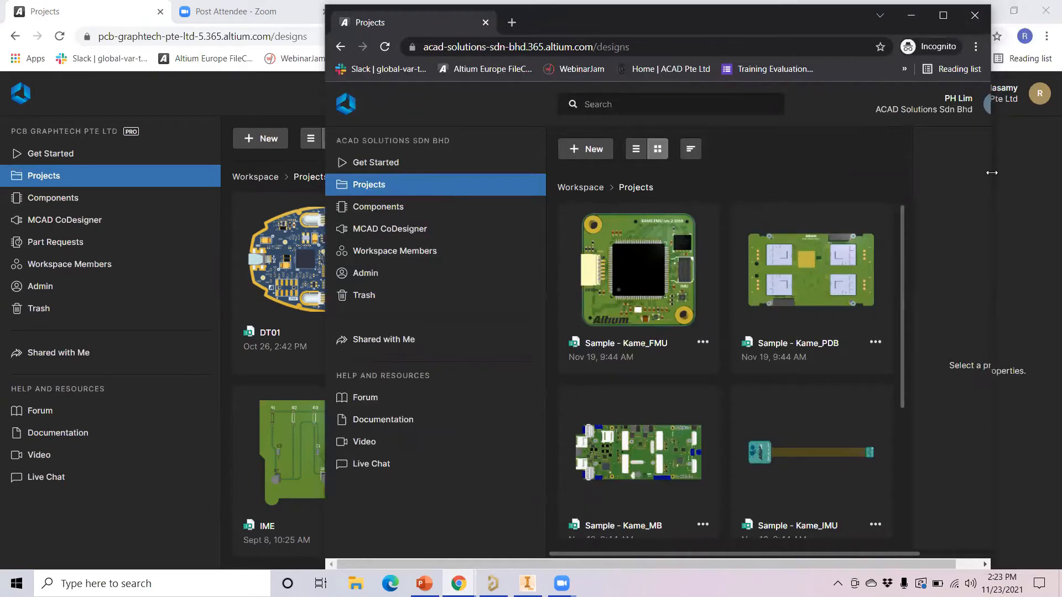
left_click_drag(991, 172, 1055, 181)
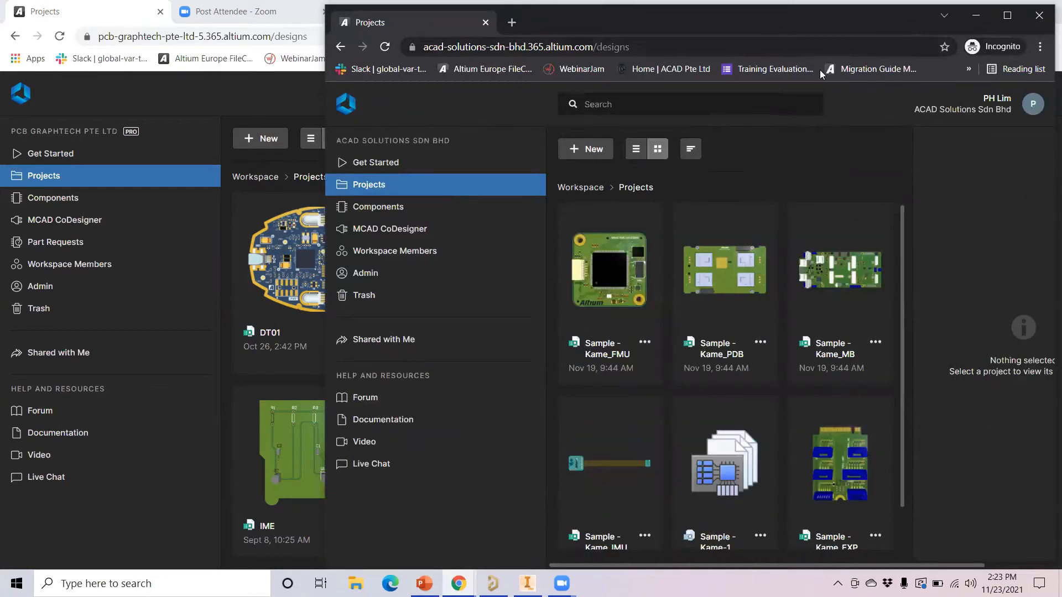
left_click_drag(802, 22, 768, 31)
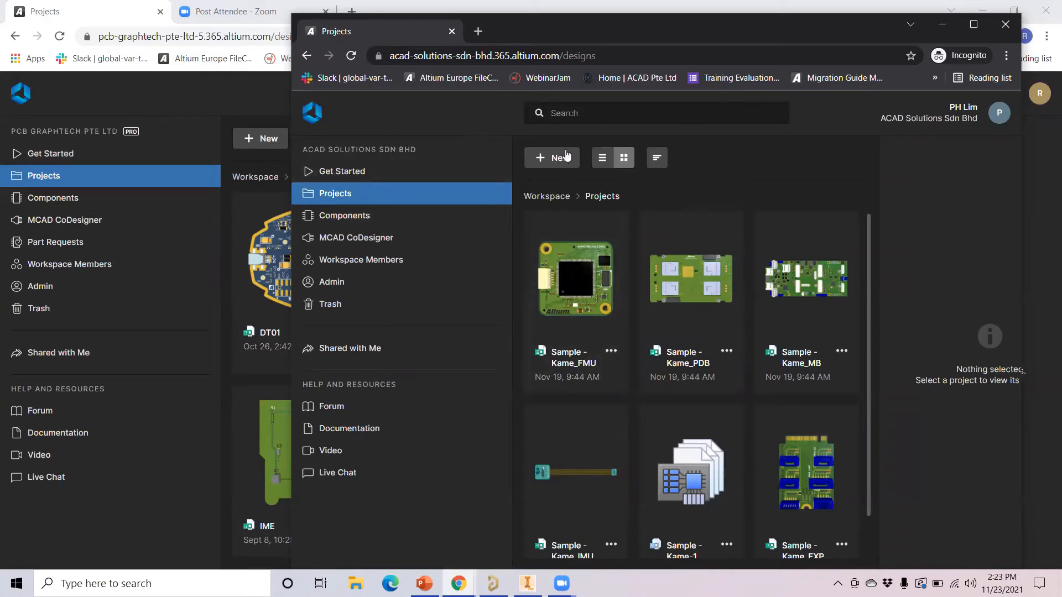
Check the workspace menu, then open the second workspace's Admin settings
left_click(967, 120)
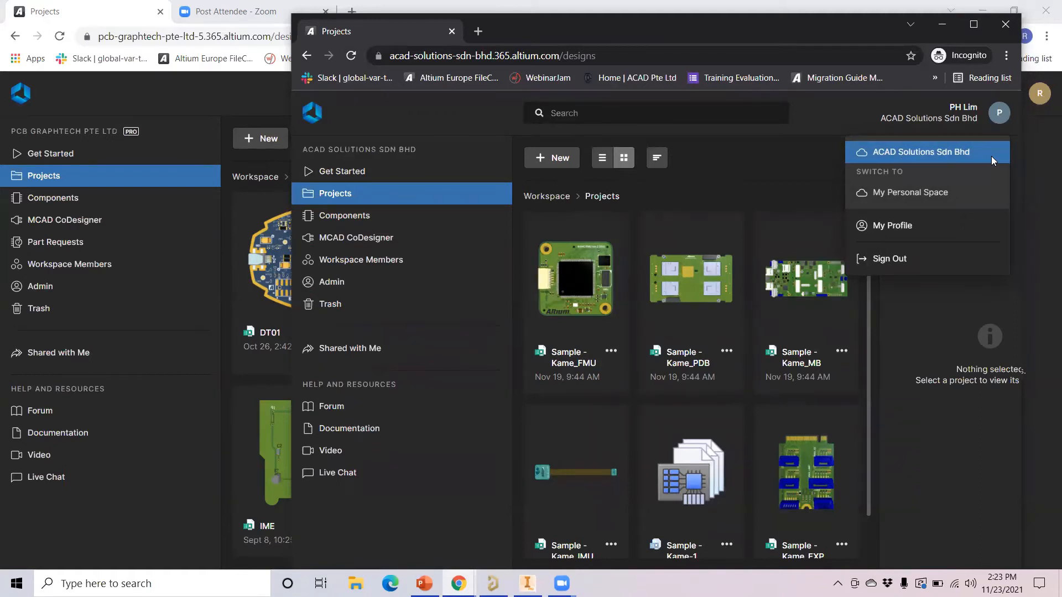
left_click(803, 131)
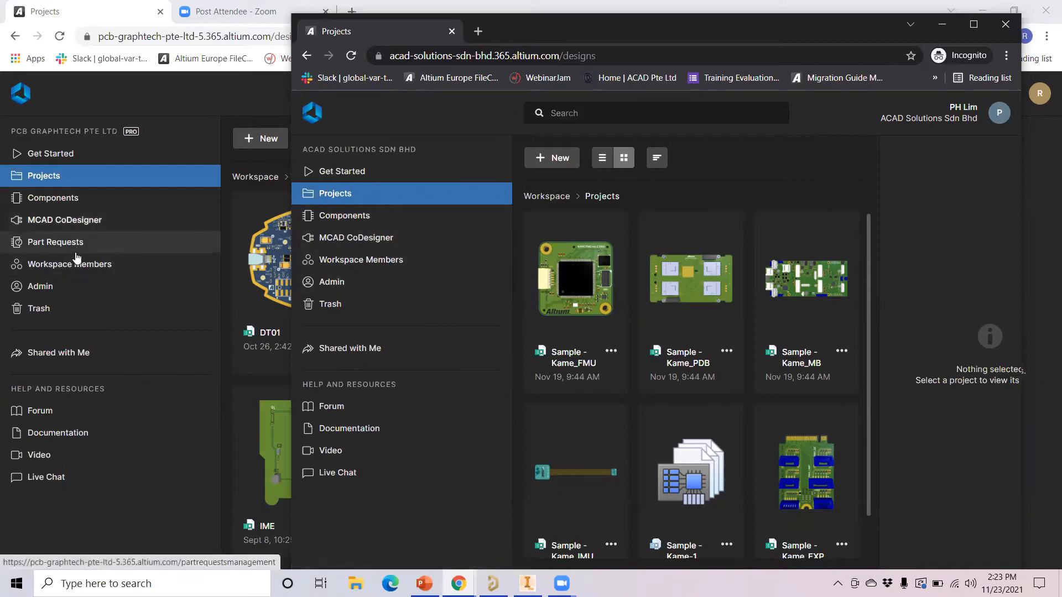
left_click(338, 287)
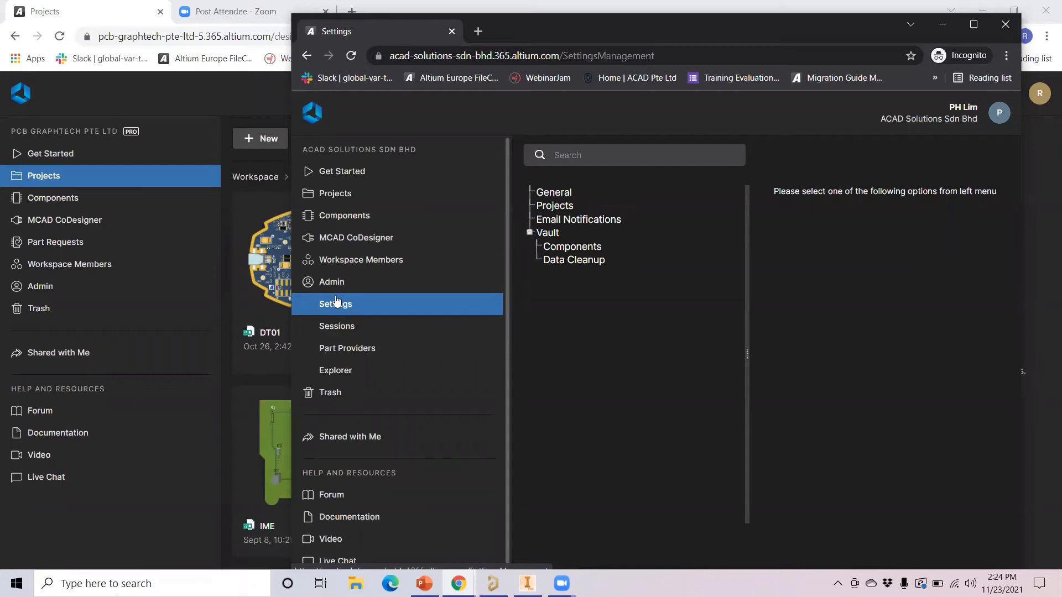
View Vault > Components settings, then open the company workspace's Admin settings for comparison
left_click(545, 247)
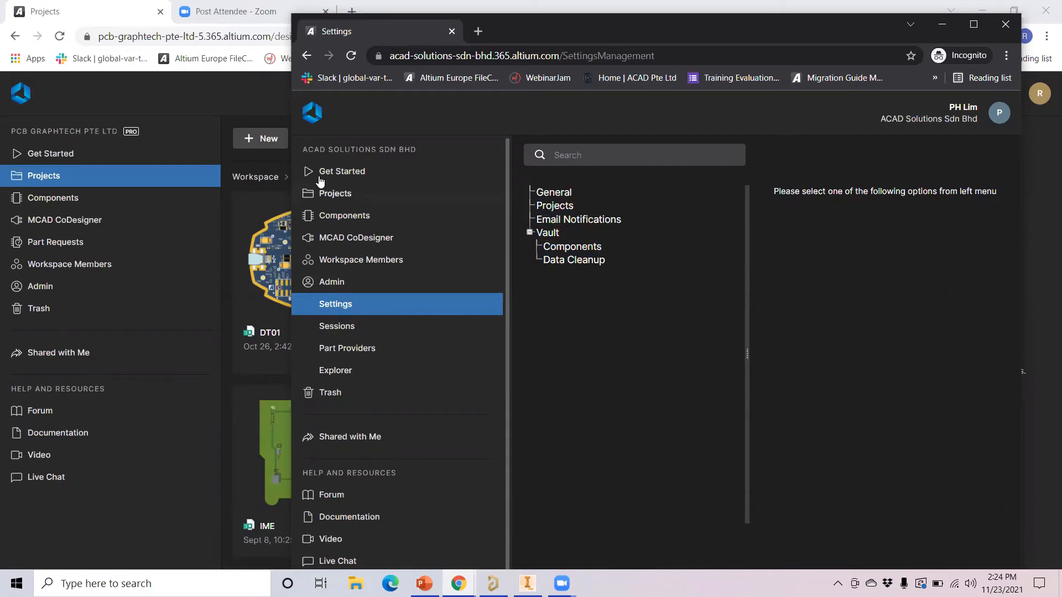
left_click_drag(663, 22, 721, 29)
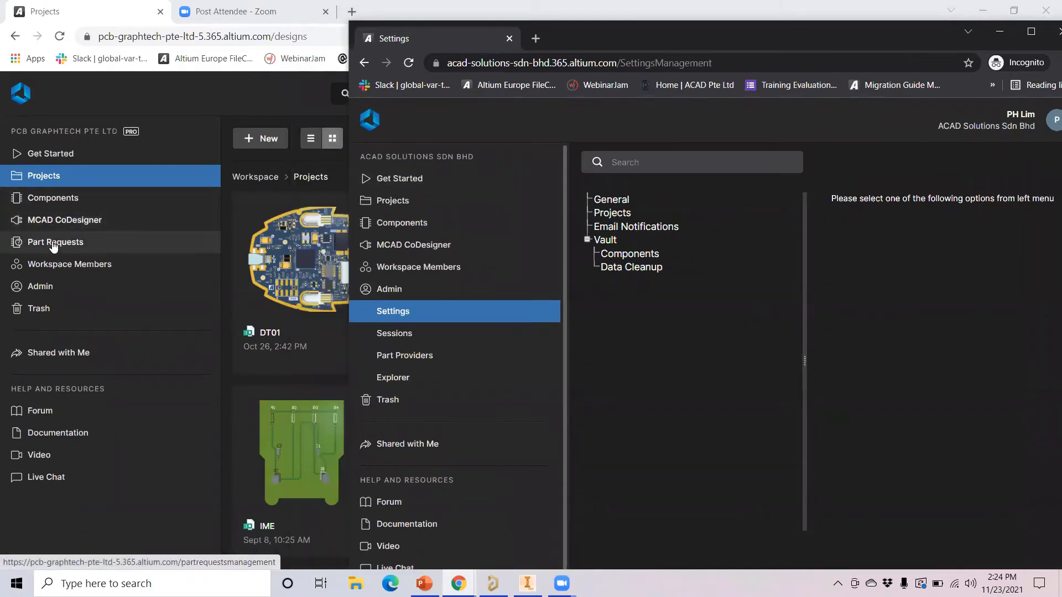
left_click(41, 292)
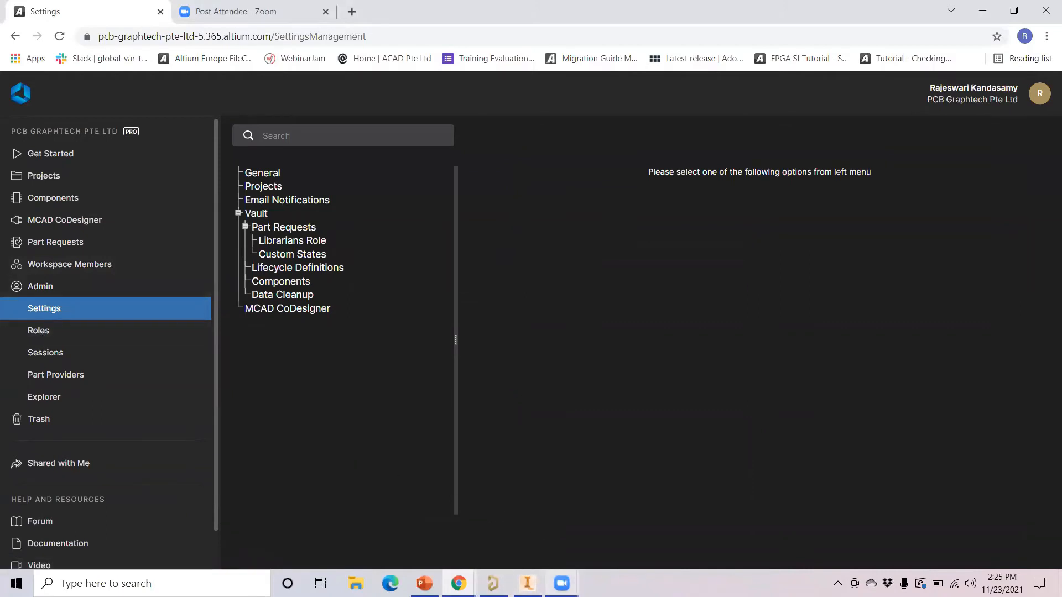
mouse_move(458, 584)
left_click(526, 522)
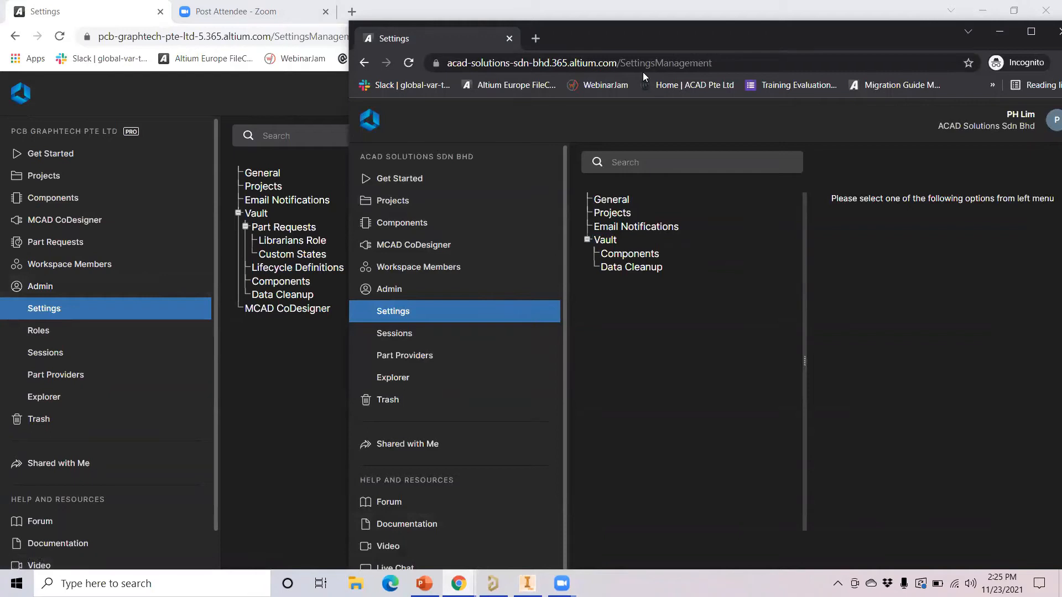
left_click_drag(791, 38, 868, 55)
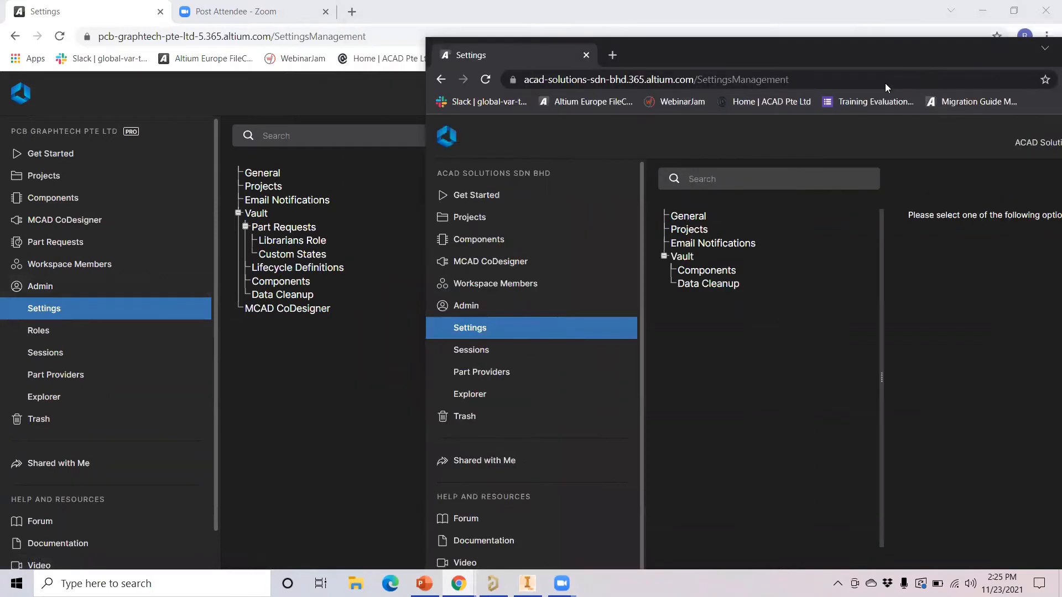
left_click(40, 335)
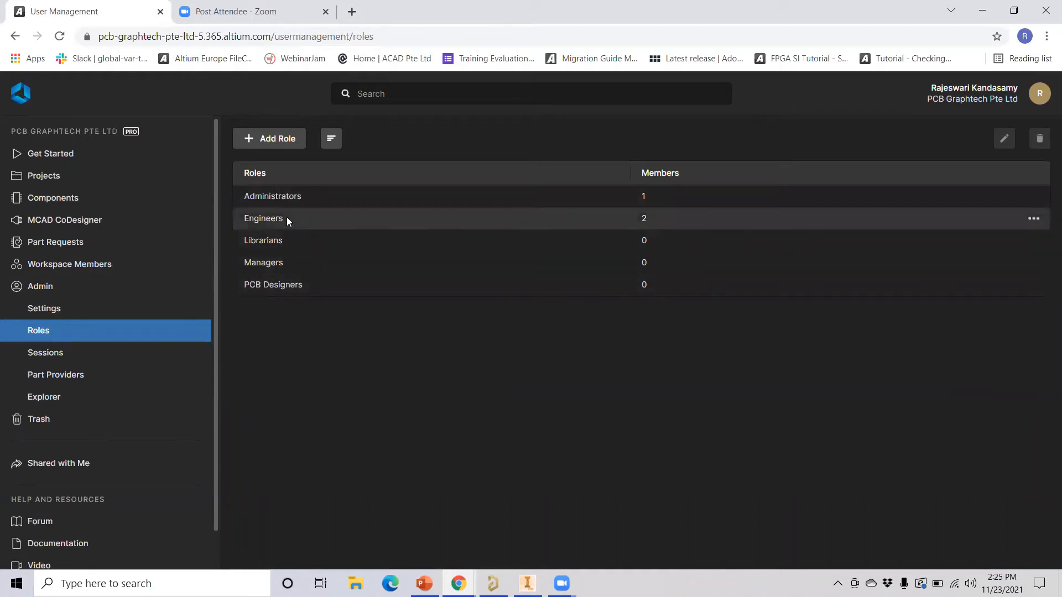
left_click(1035, 220)
left_click(1012, 236)
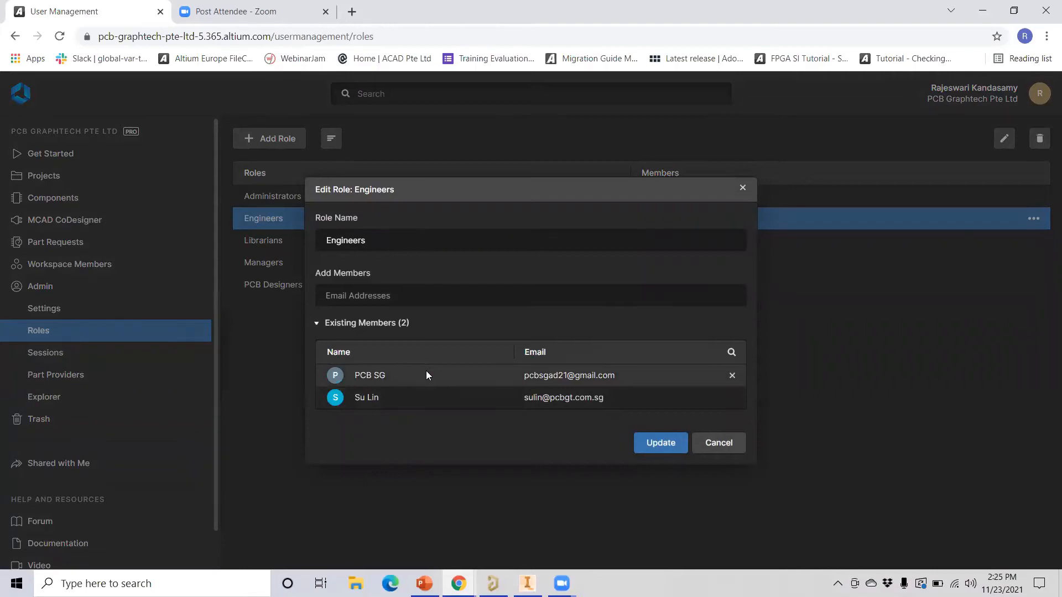
left_click(743, 189)
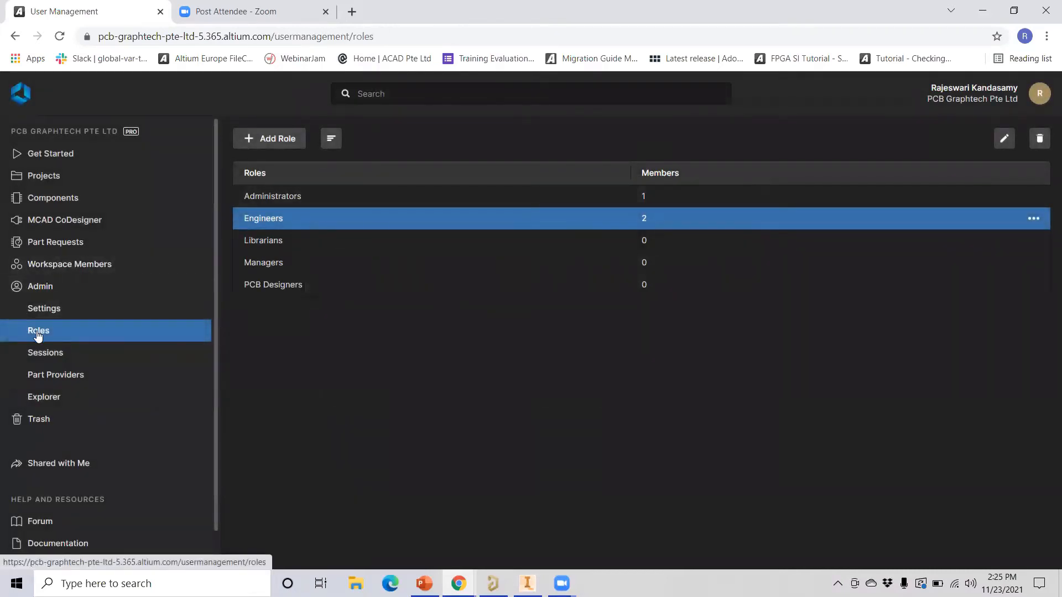
left_click(44, 310)
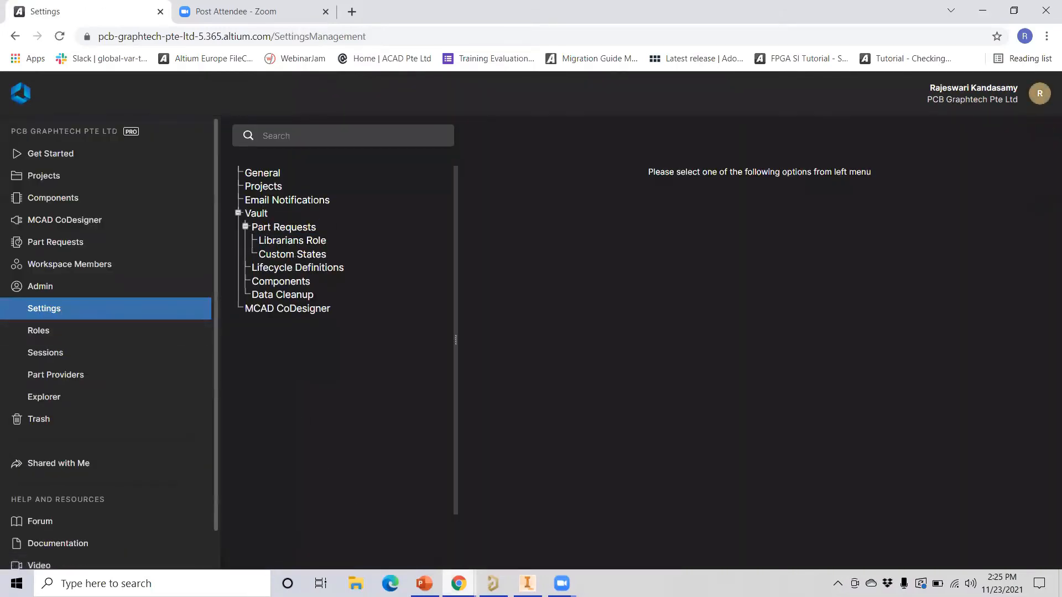
Maximize the second workspace's window and open its Components library showing 690 components
mouse_move(459, 584)
left_click(520, 544)
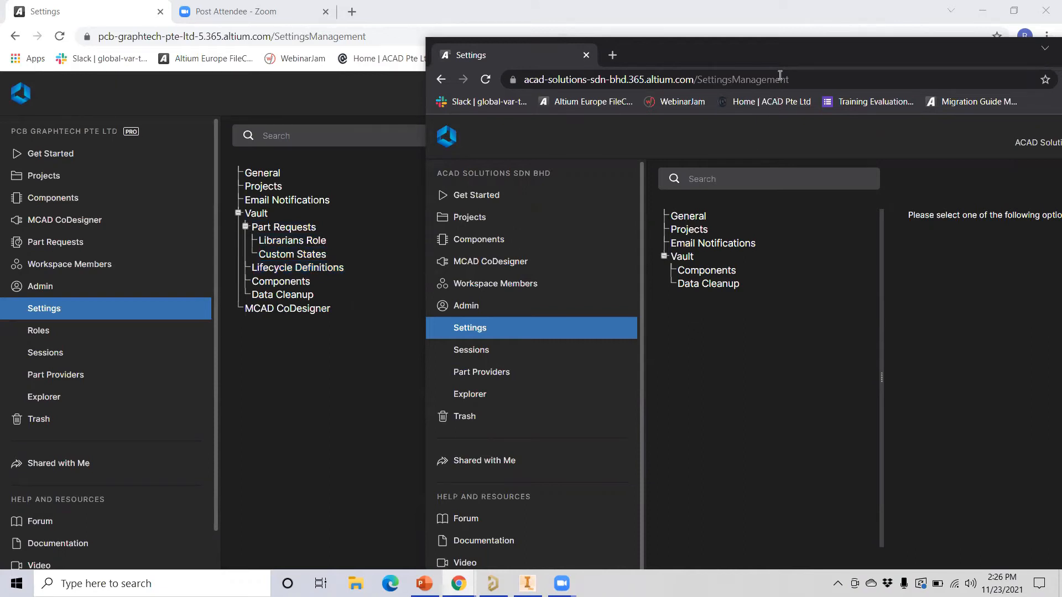
left_click_drag(803, 62, 555, 102)
left_click(860, 89)
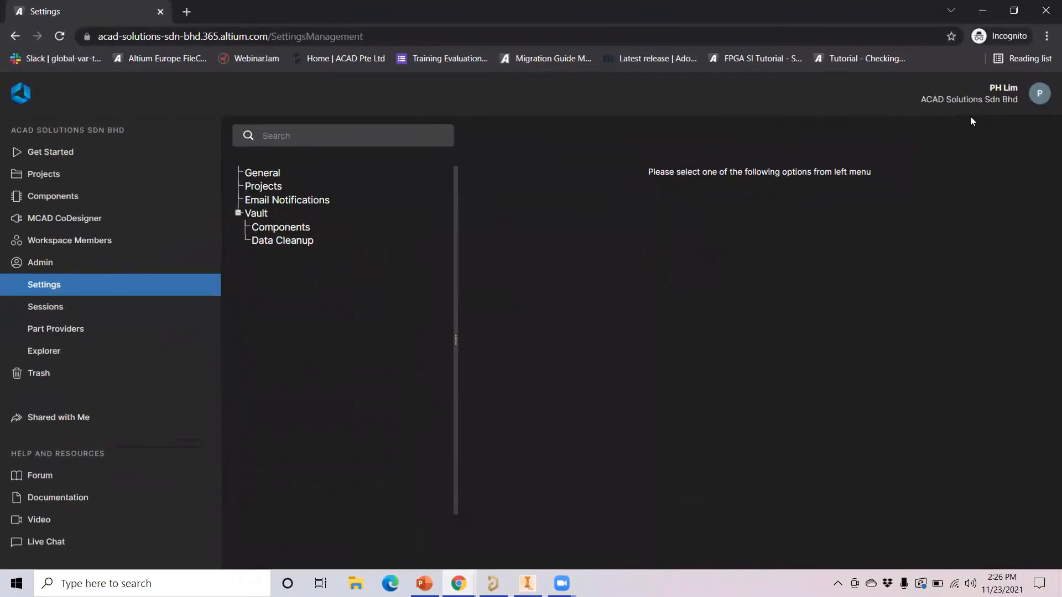
left_click(44, 202)
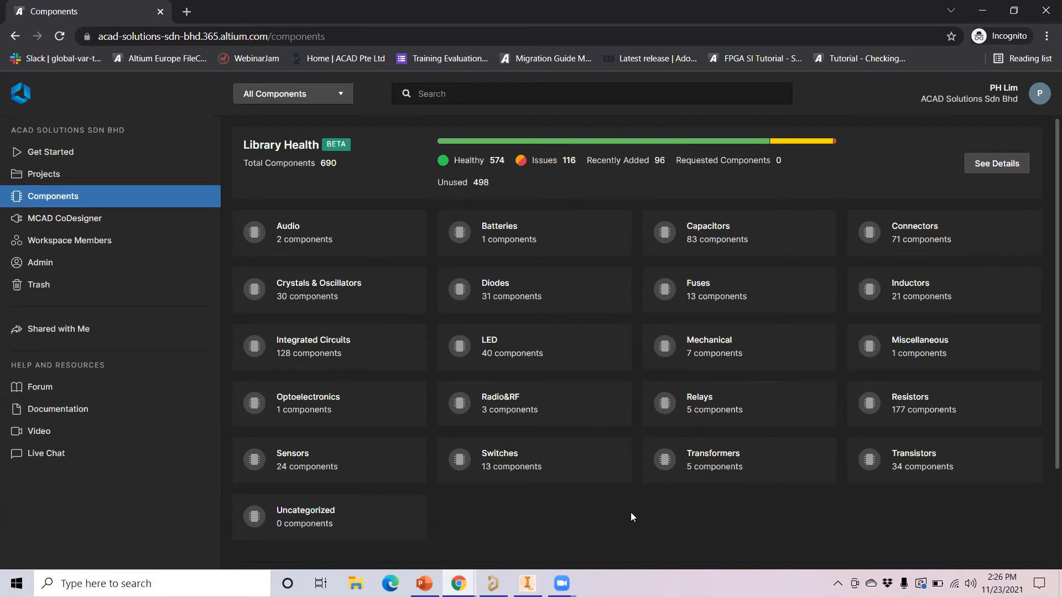
Refresh the second workspace's Library Health dashboard, then return to the first workspace's window
left_click(1008, 164)
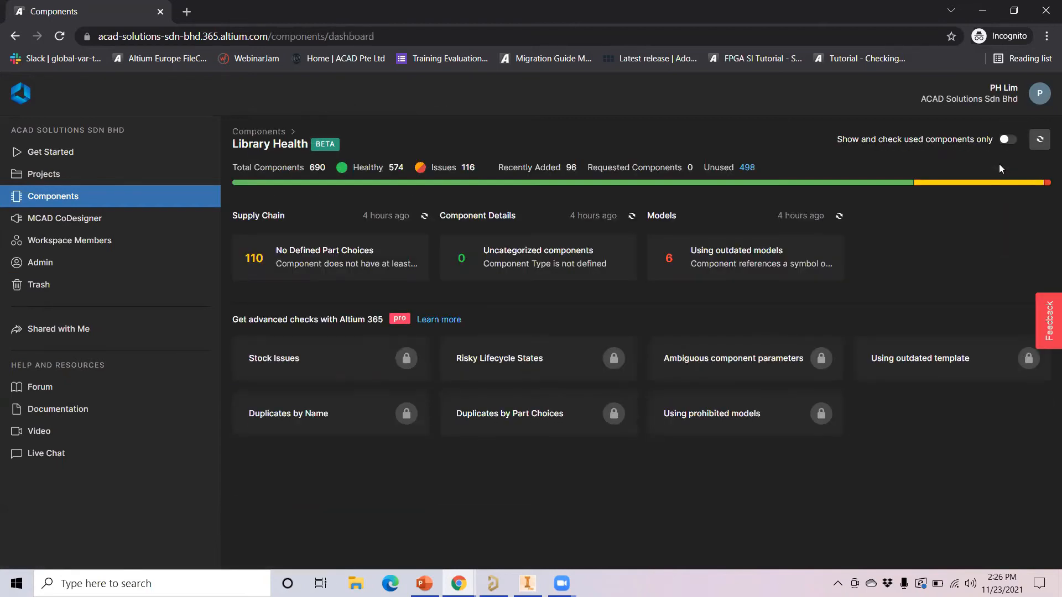
mouse_move(967, 180)
left_click(1039, 141)
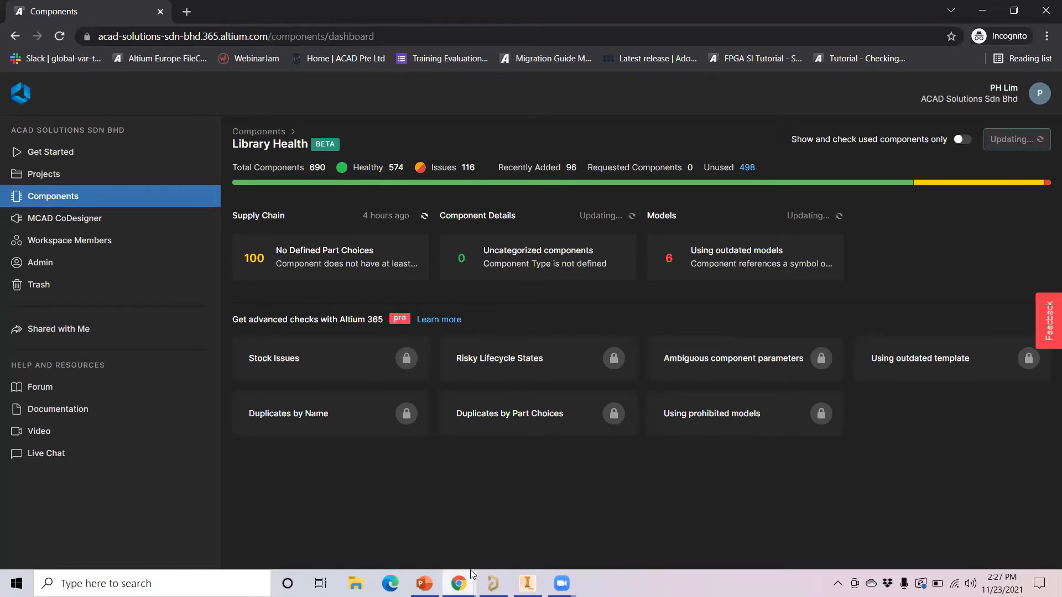
mouse_move(473, 578)
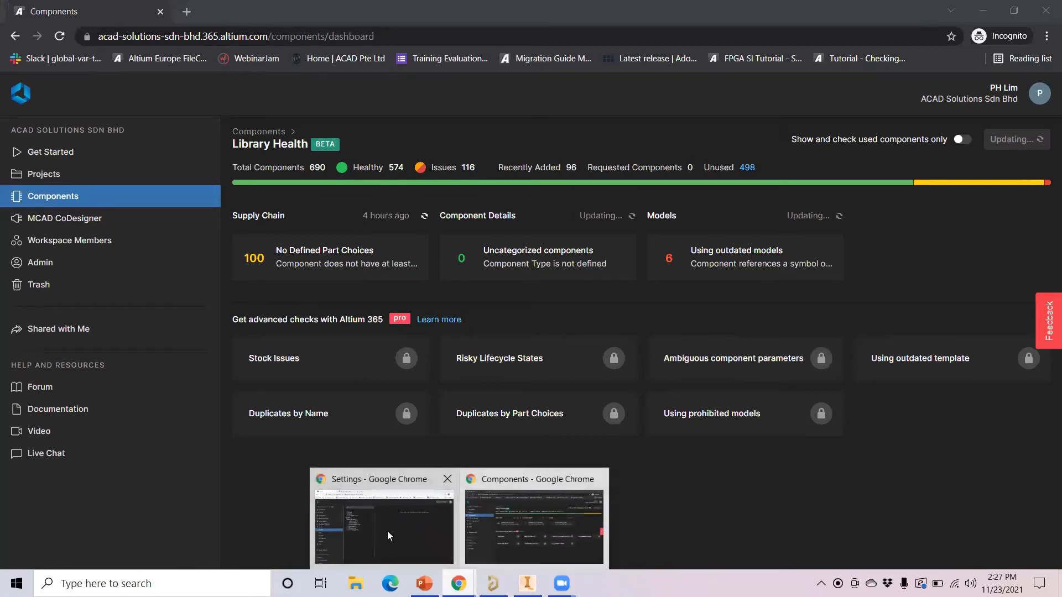
left_click(387, 532)
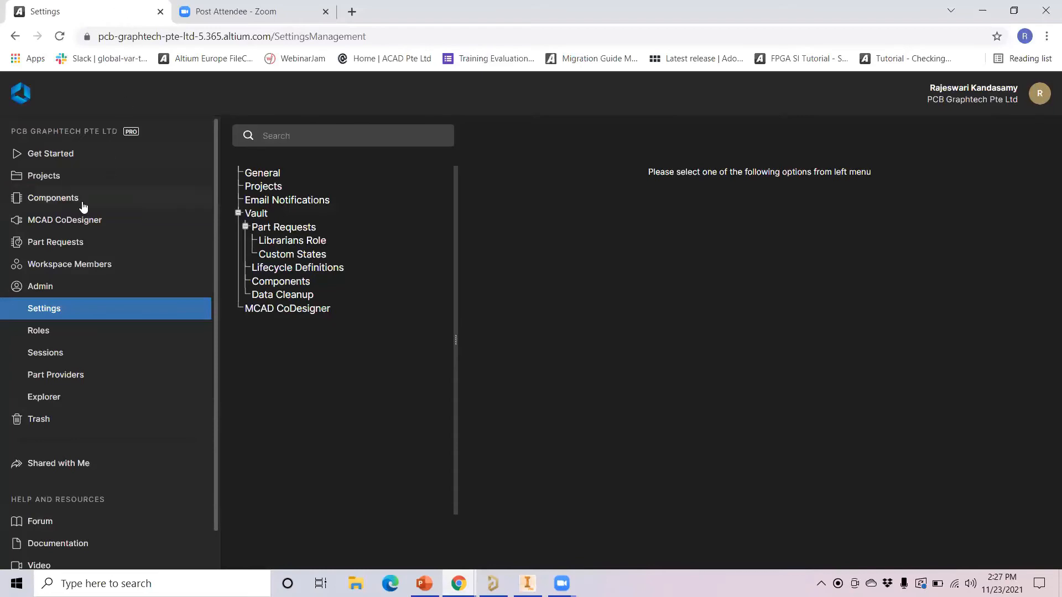
Refresh the first workspace's Library Health dashboard, then return to the Kame_EXP_BRK PCB in Altium Designer
left_click(61, 204)
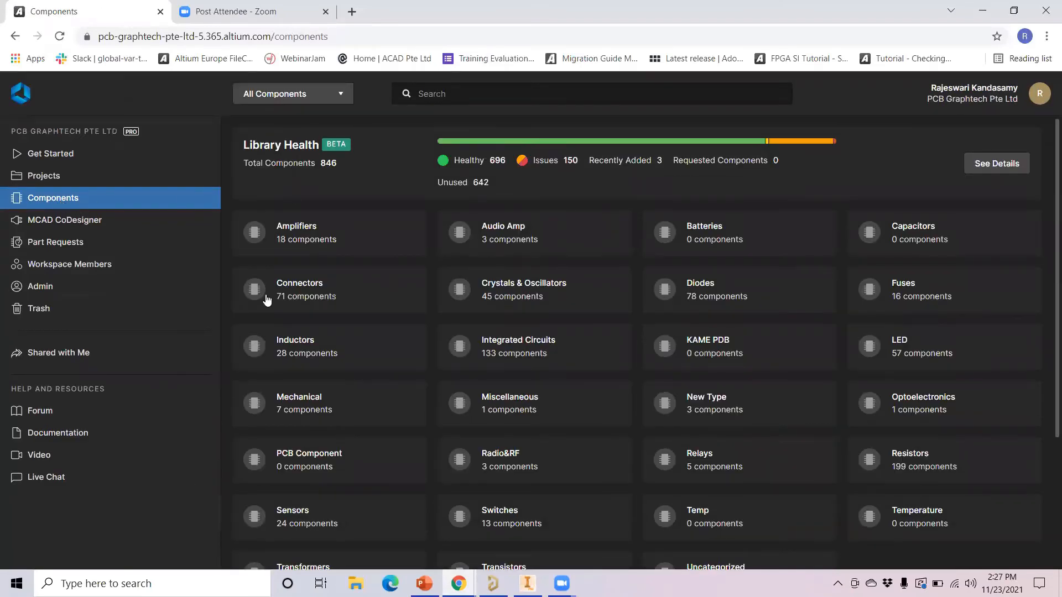
left_click(977, 163)
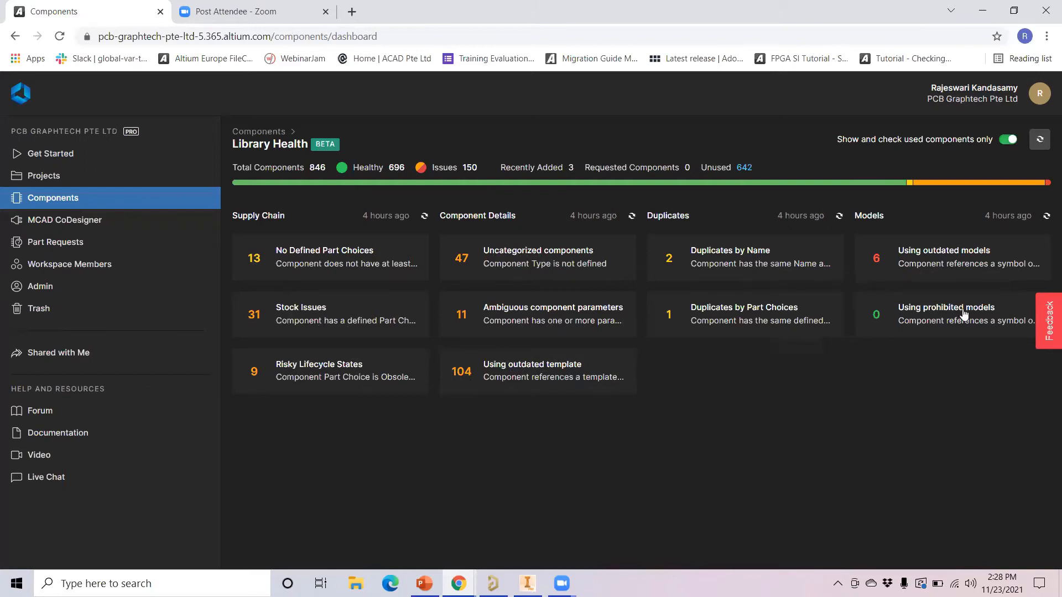
left_click(1040, 141)
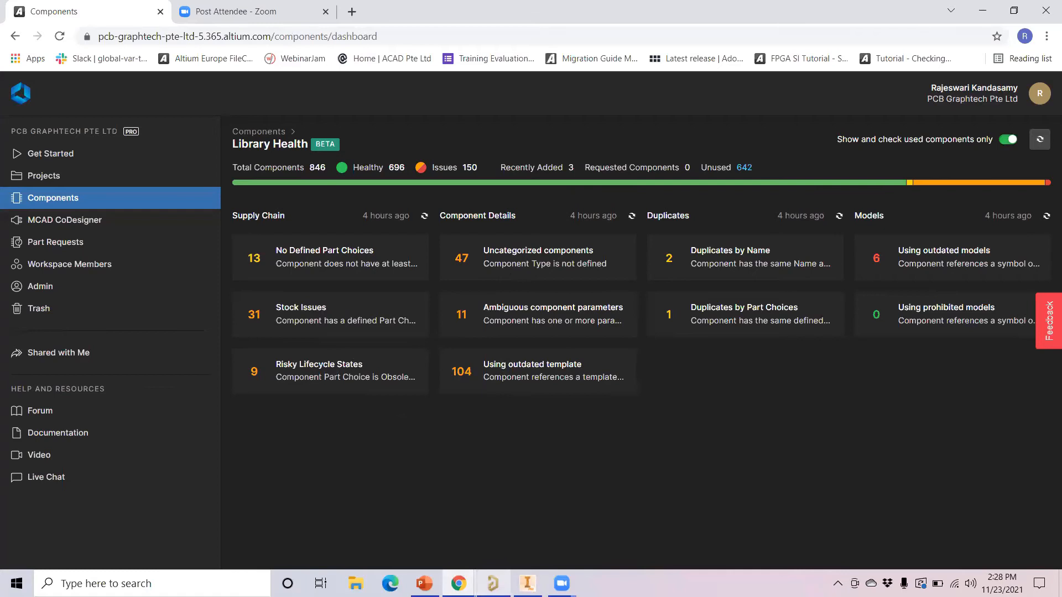
left_click(493, 583)
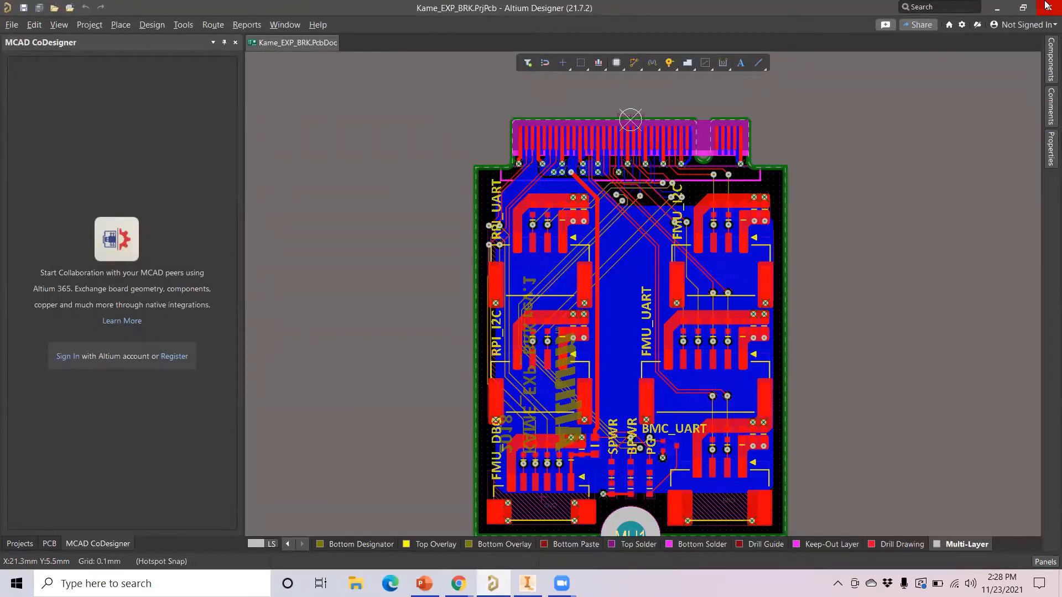
Sign in to the Altium account, entering the work e-mail and replacing the stored password
left_click(1009, 25)
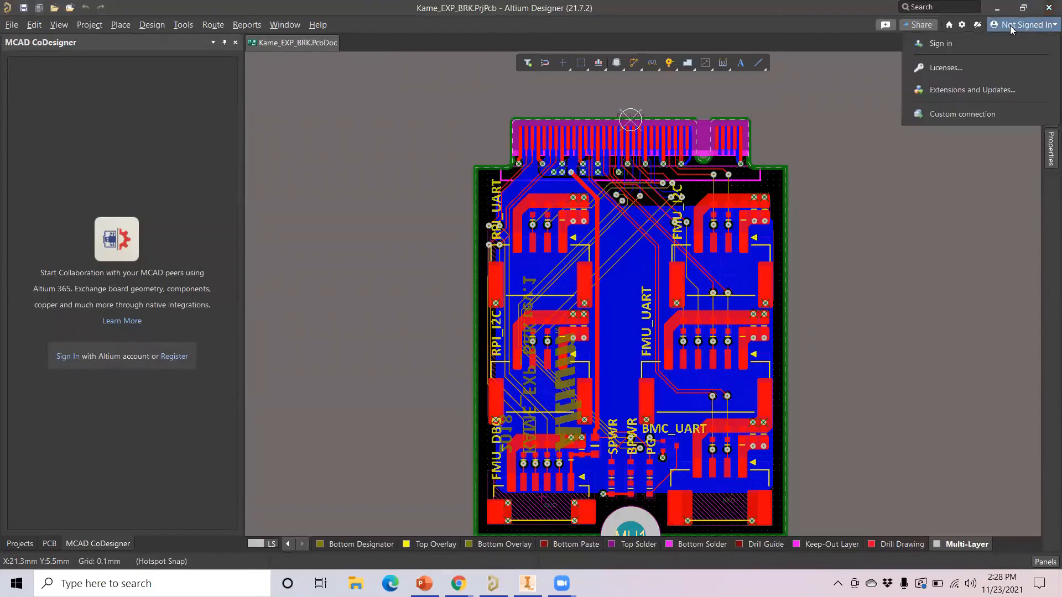
left_click(947, 48)
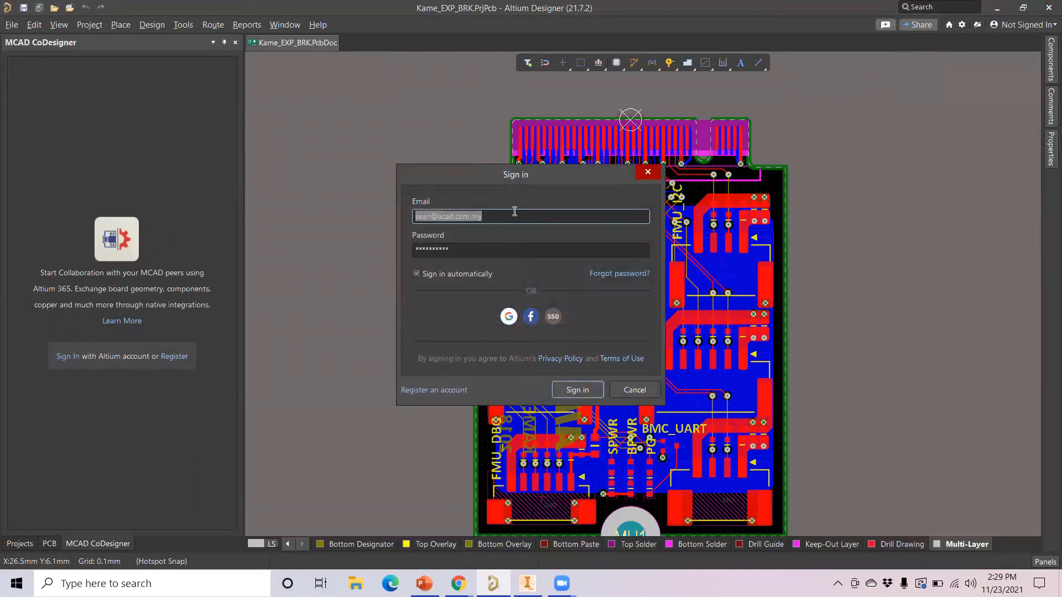
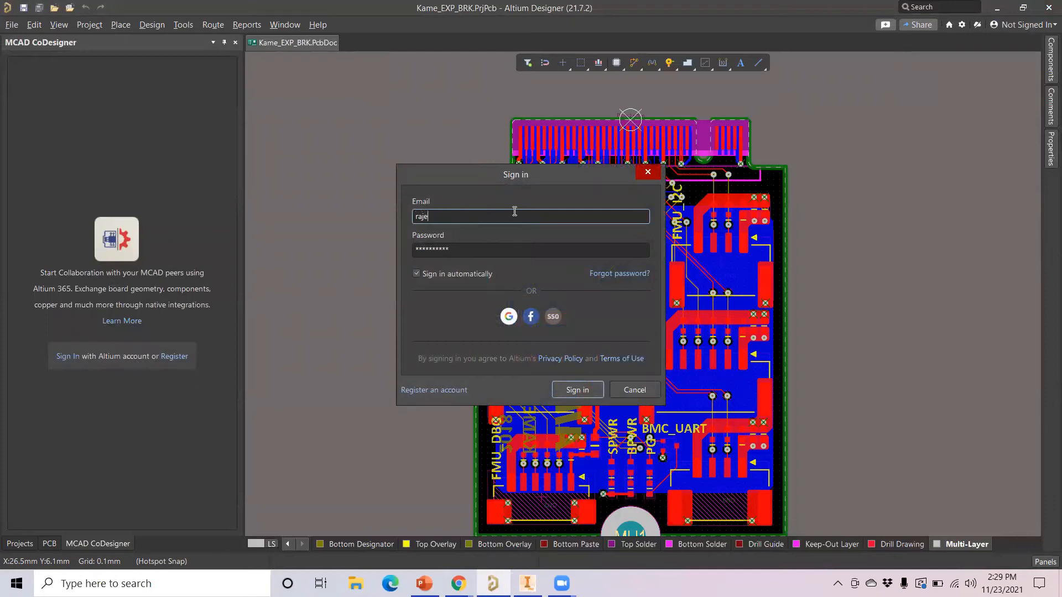
left_click_drag(457, 249, 410, 244)
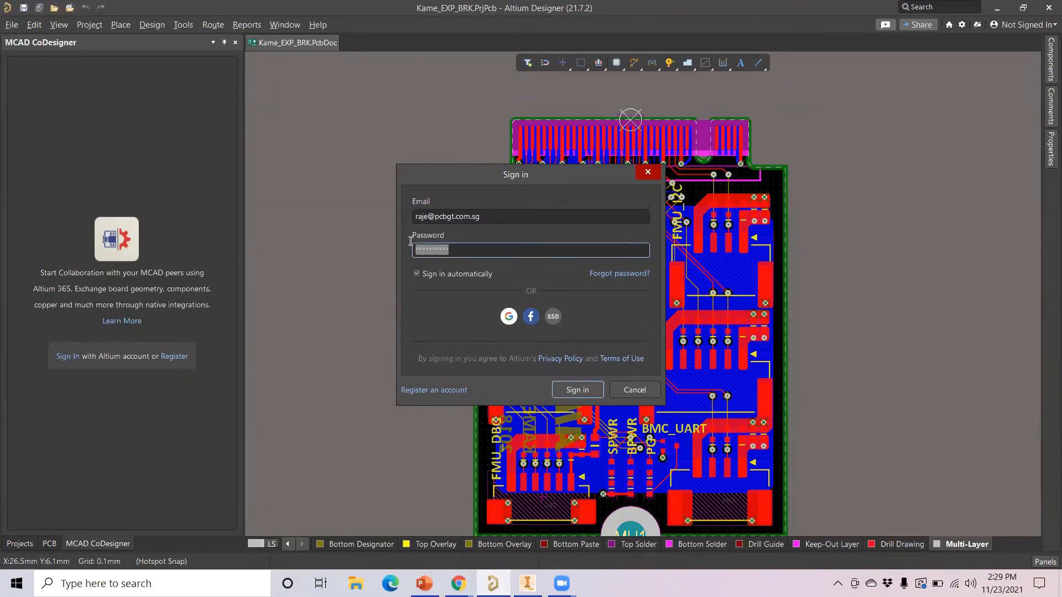
key("BackSpace")
type("***********")
left_click(590, 391)
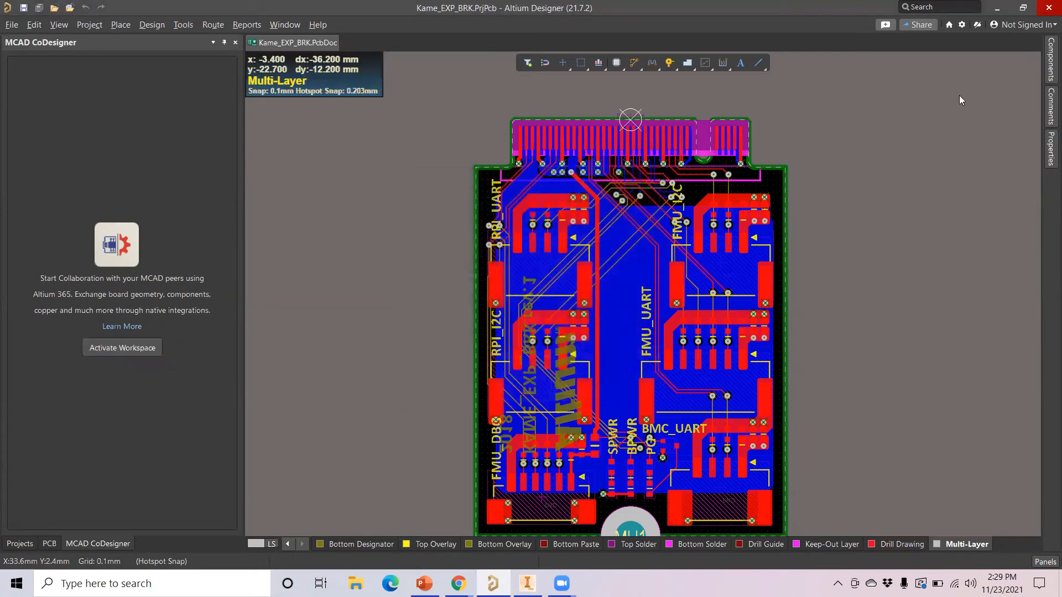
Connect Altium Designer to the PCB Graphtech Pte Ltd workspace
left_click(983, 28)
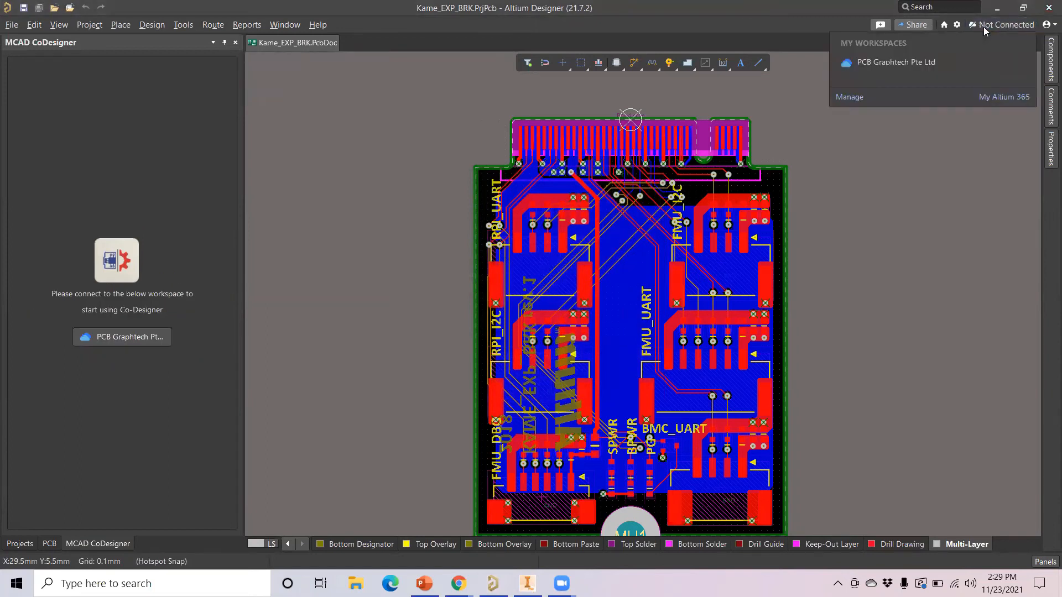
left_click(932, 64)
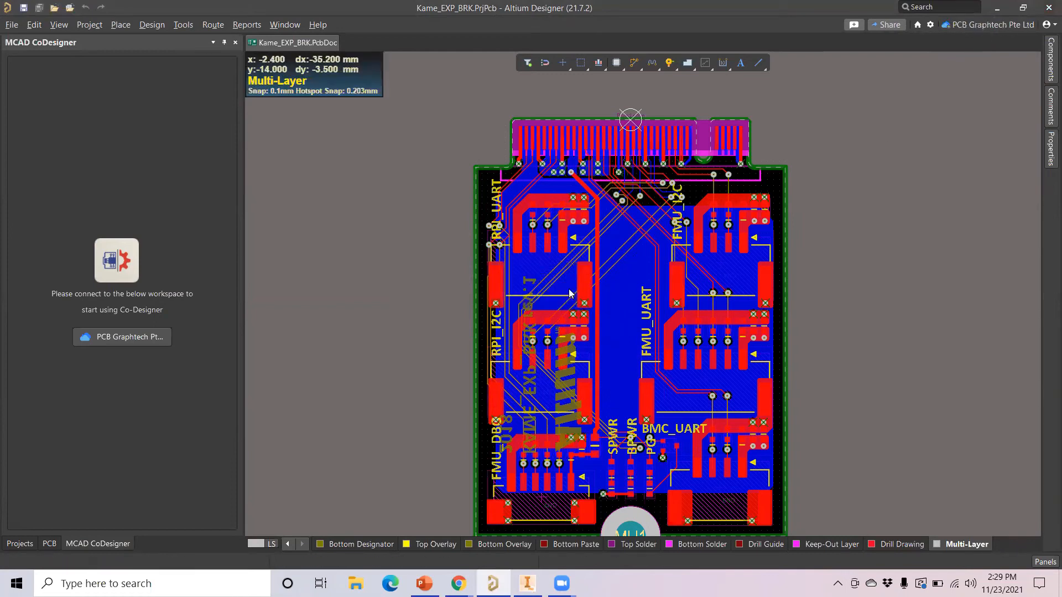
left_click(994, 24)
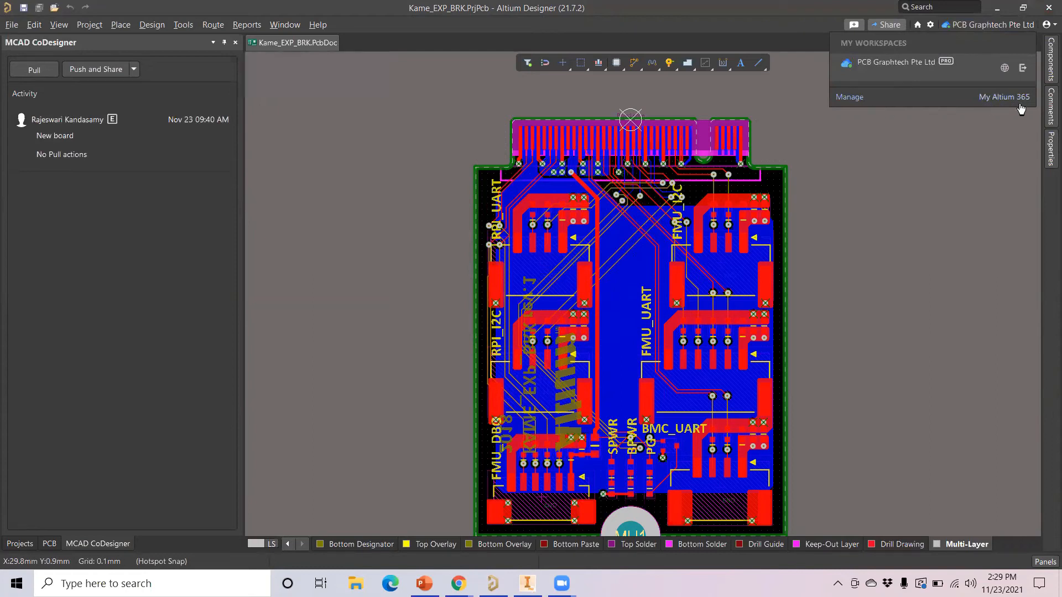
left_click(954, 196)
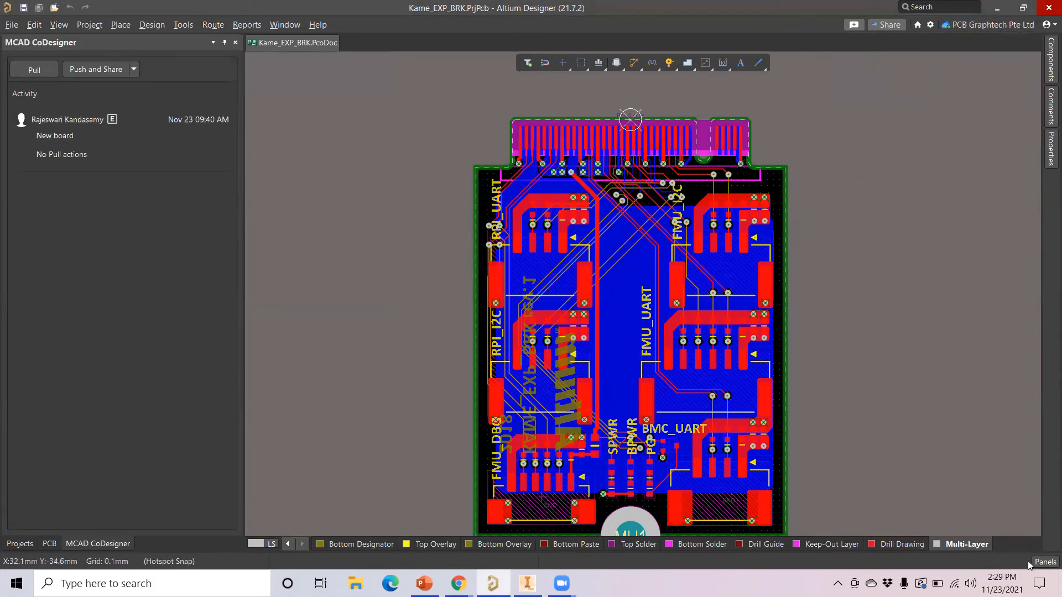
Open the Explorer panel, browse the Capacitors folder and view Where-used for CMP-001-00089
left_click(1045, 562)
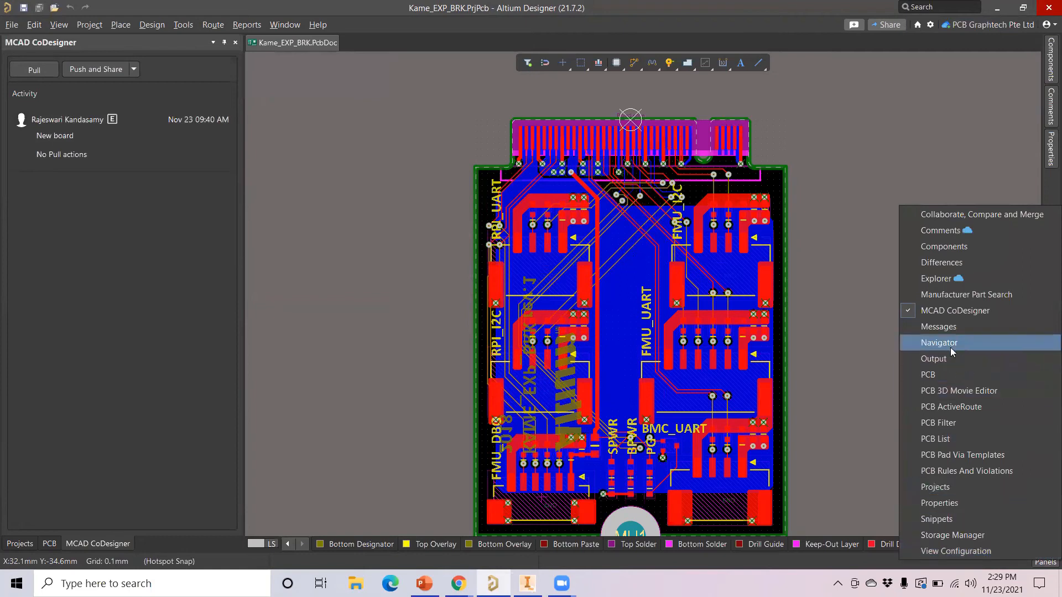
left_click(945, 280)
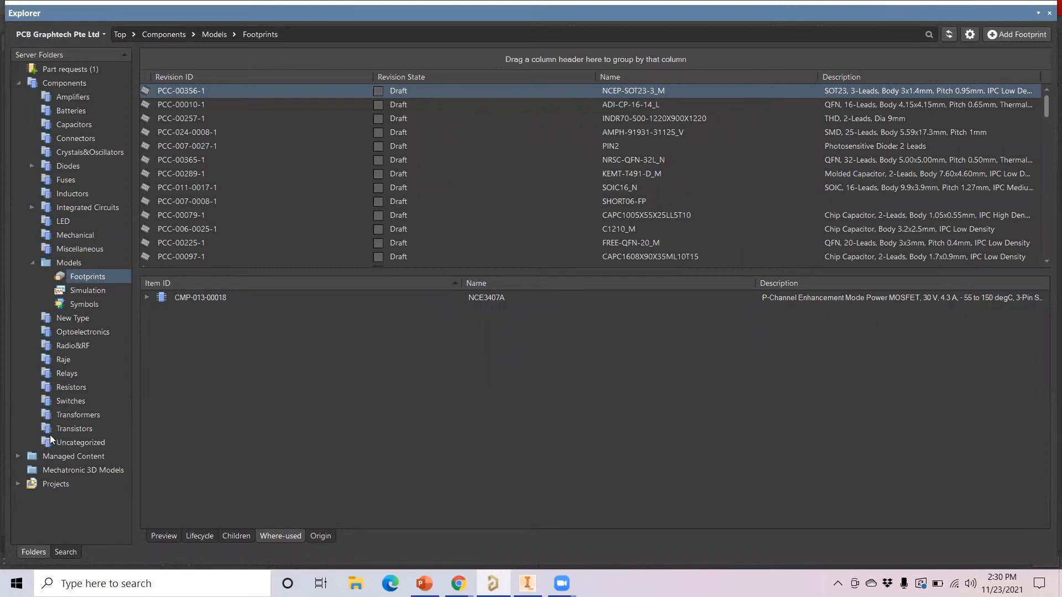
left_click(74, 126)
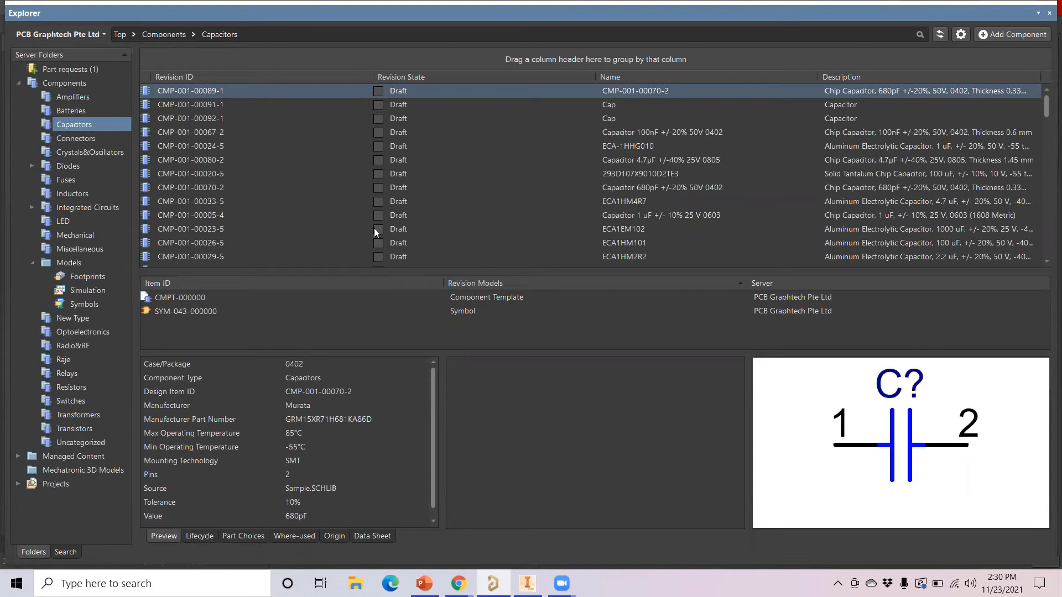
left_click(283, 537)
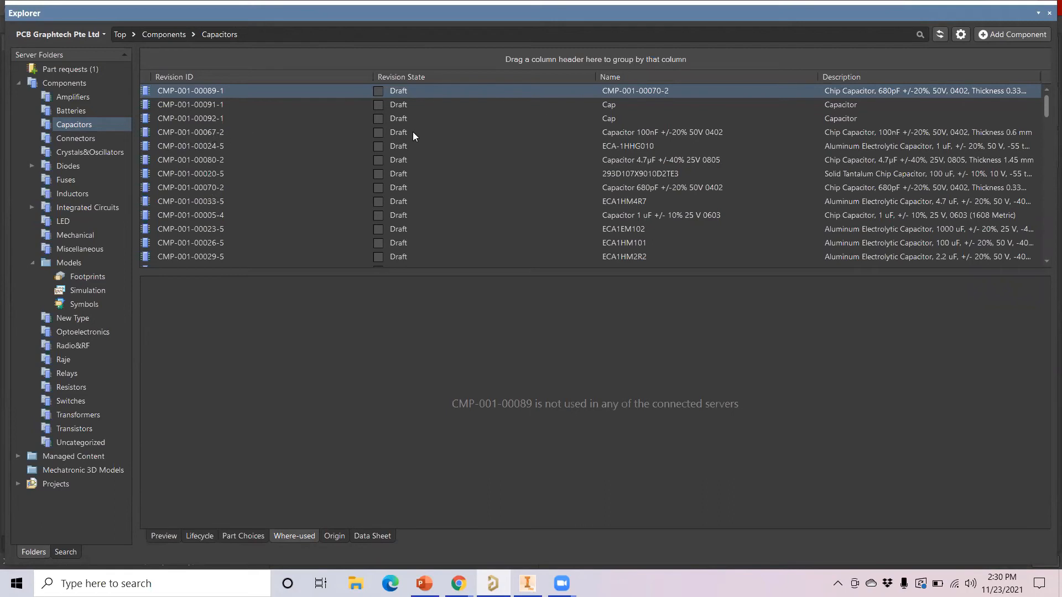
Check which Kame boards use CMP-001-00067-2, then preview its 0402 footprint PCC-006-0009
left_click(218, 132)
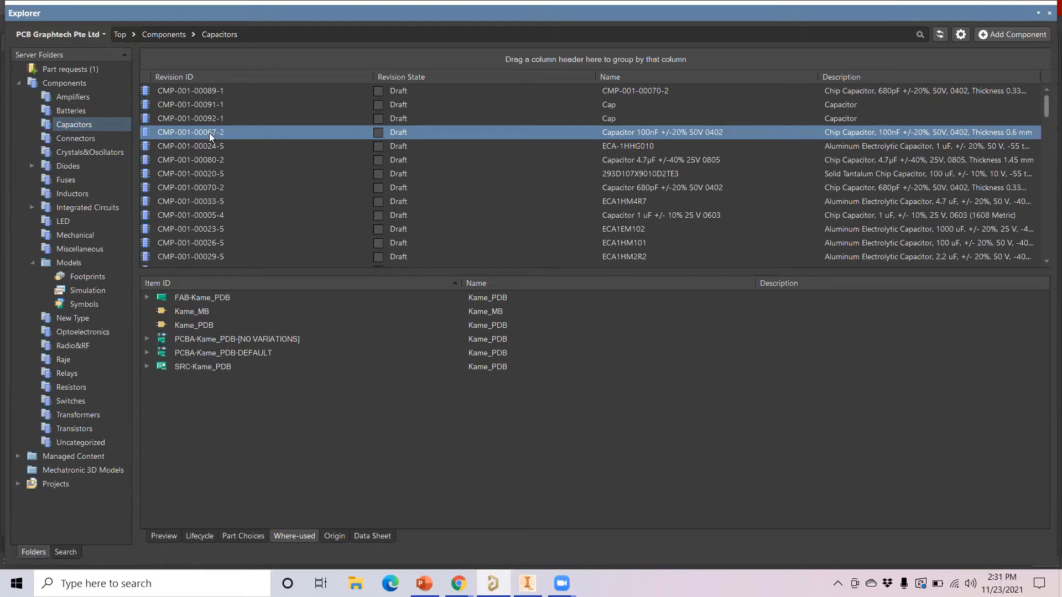
left_click(162, 536)
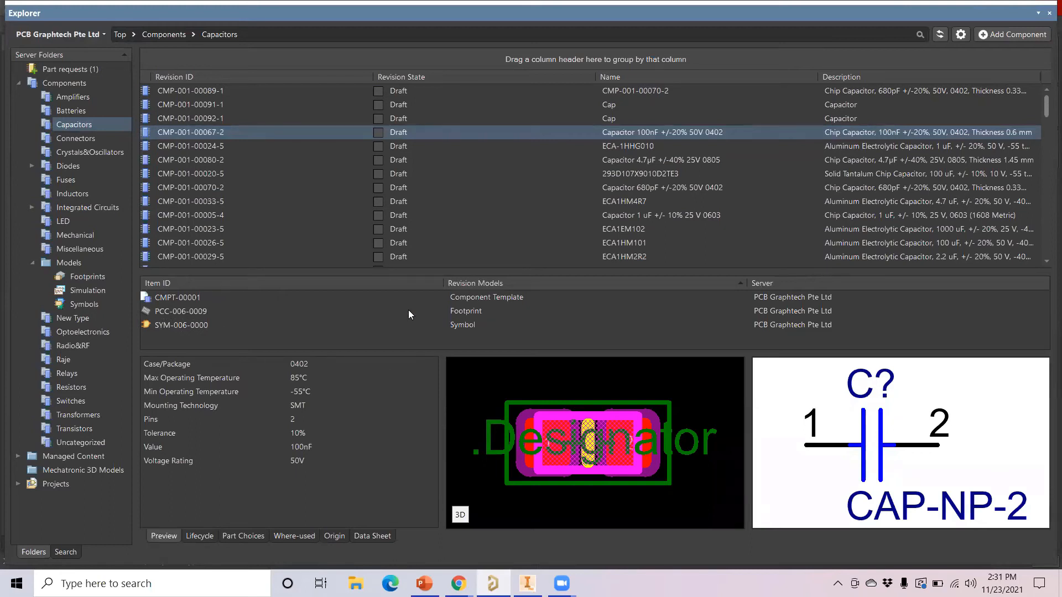
left_click(194, 313)
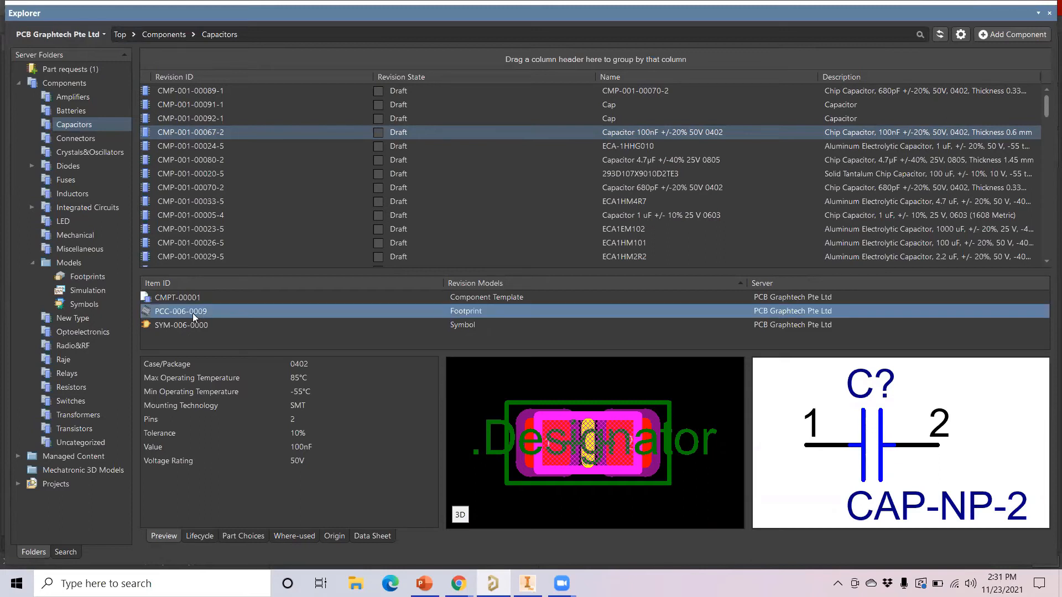
double_click(192, 313)
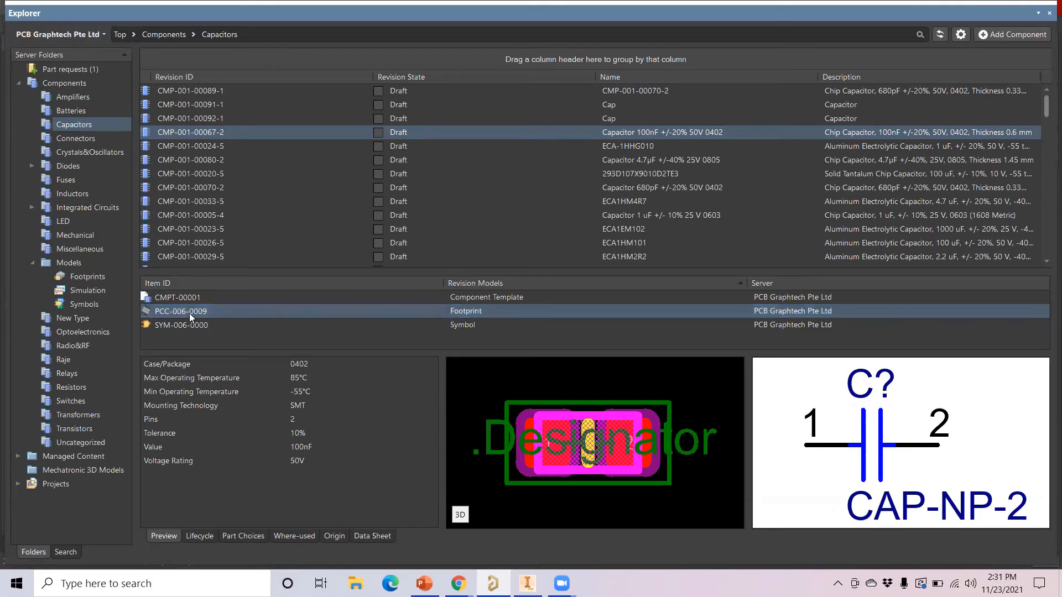
left_click(214, 93)
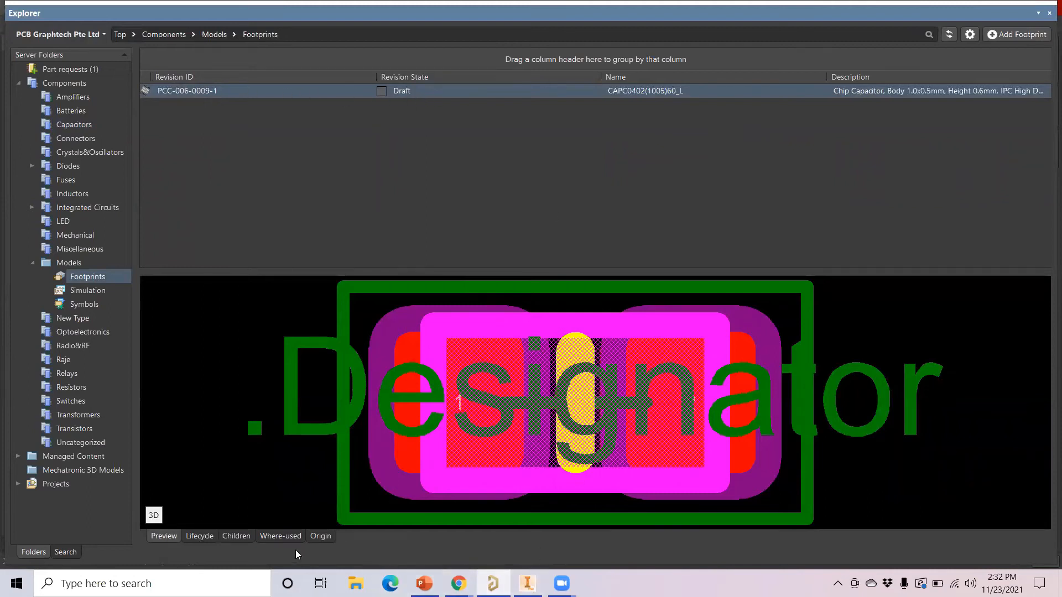
left_click(285, 536)
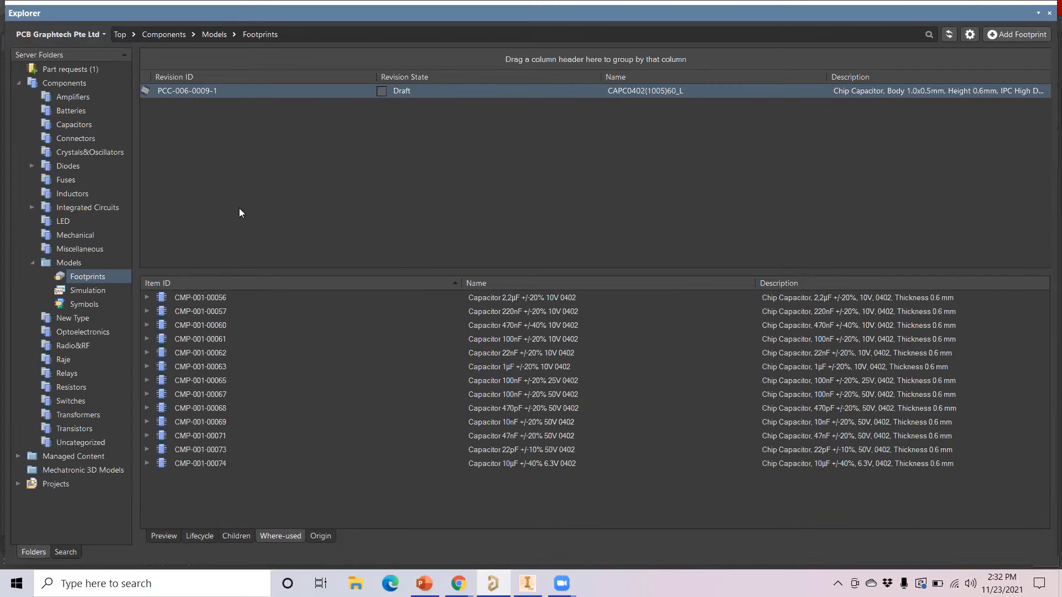
right_click(219, 88)
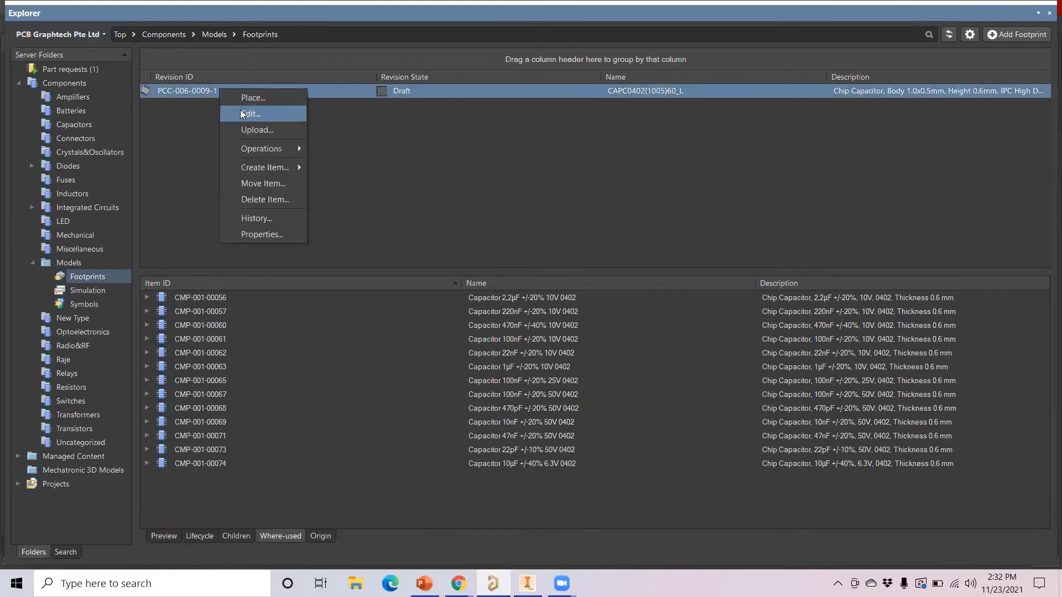
mouse_move(259, 145)
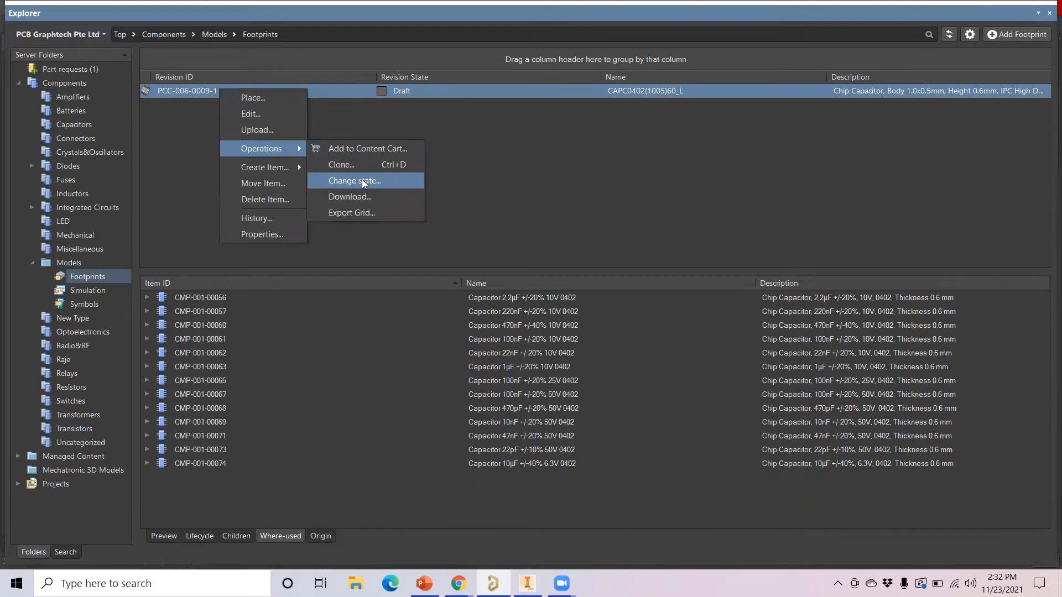
left_click(550, 209)
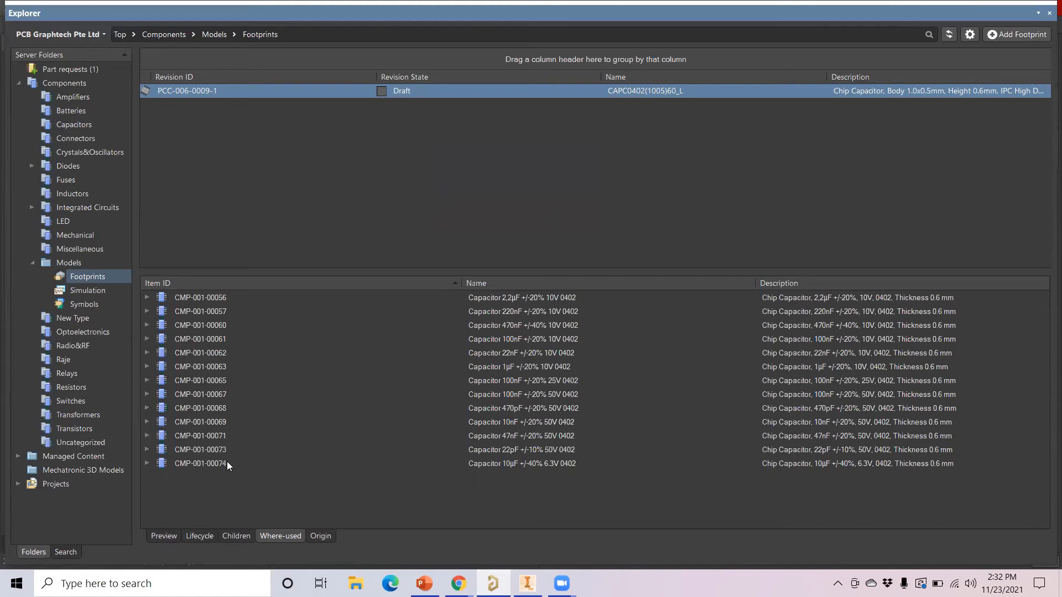
Close Explorer and open the PCB Graphtech Pte Ltd server's operation permissions from Preferences > Data Management > Servers
left_click(1048, 14)
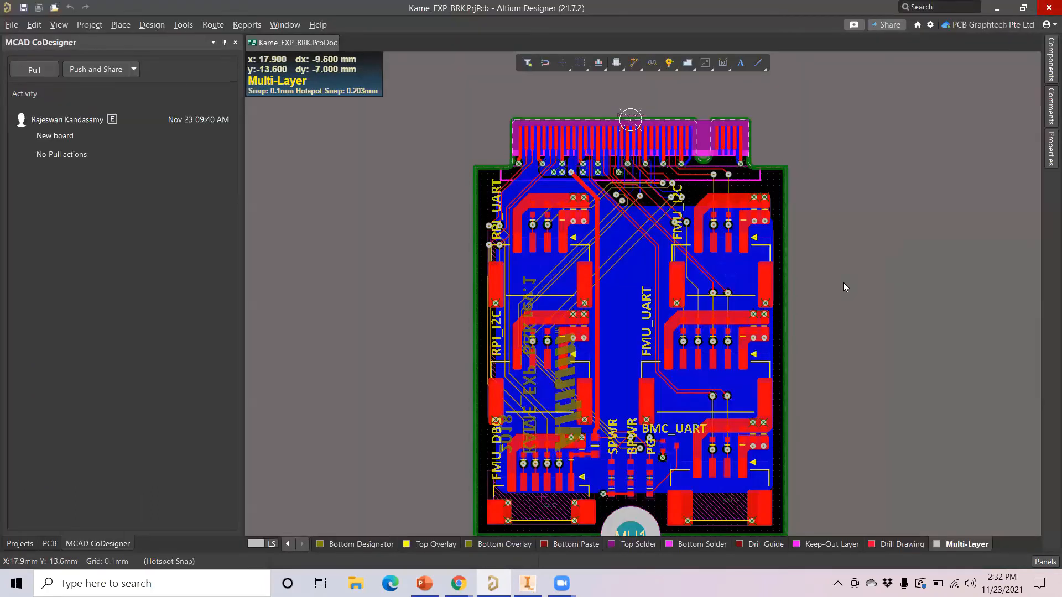
left_click(931, 26)
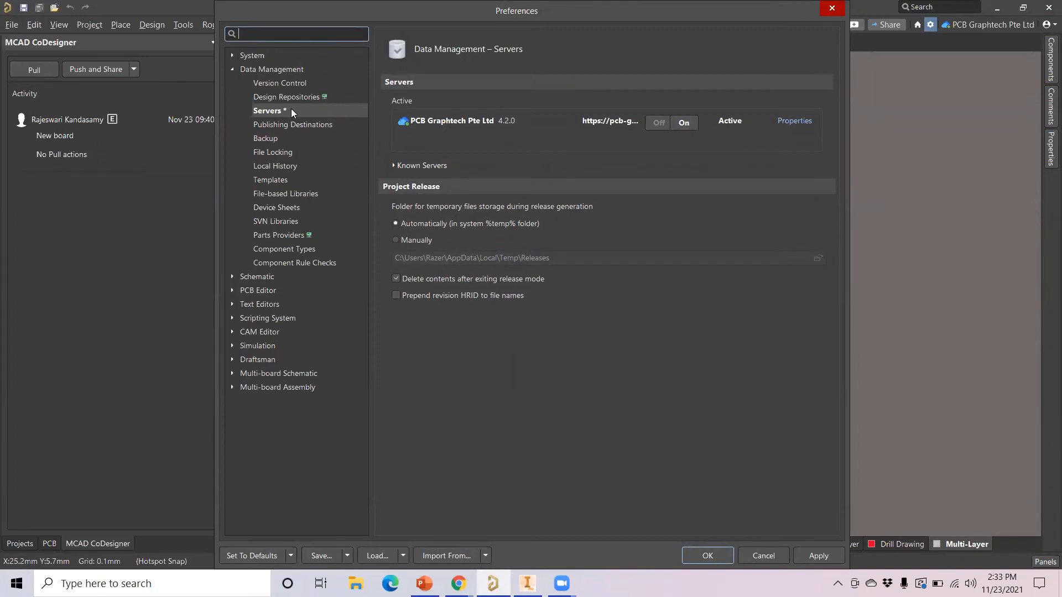
left_click(291, 109)
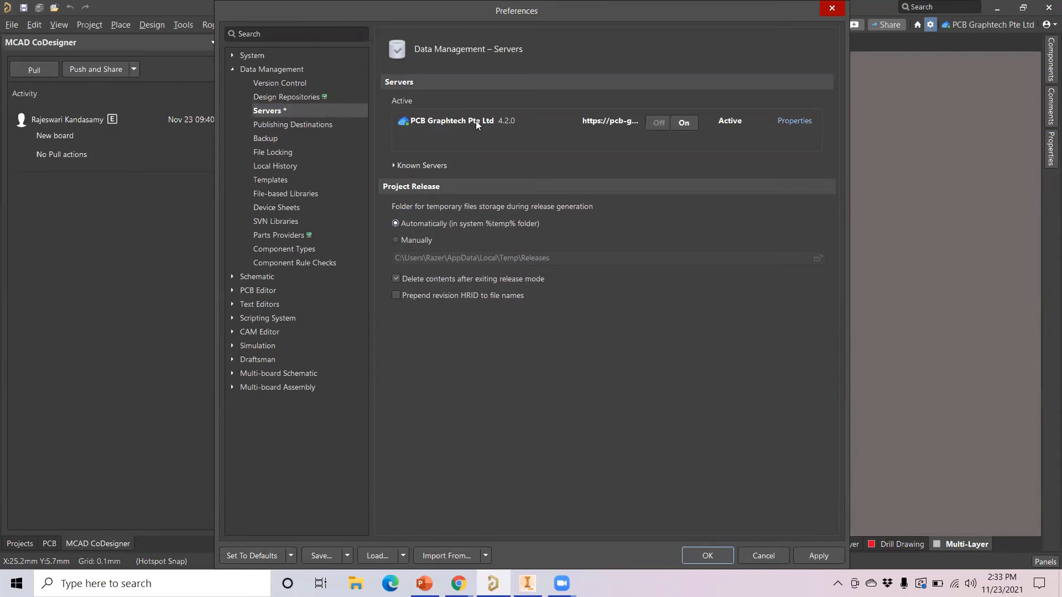
left_click(795, 121)
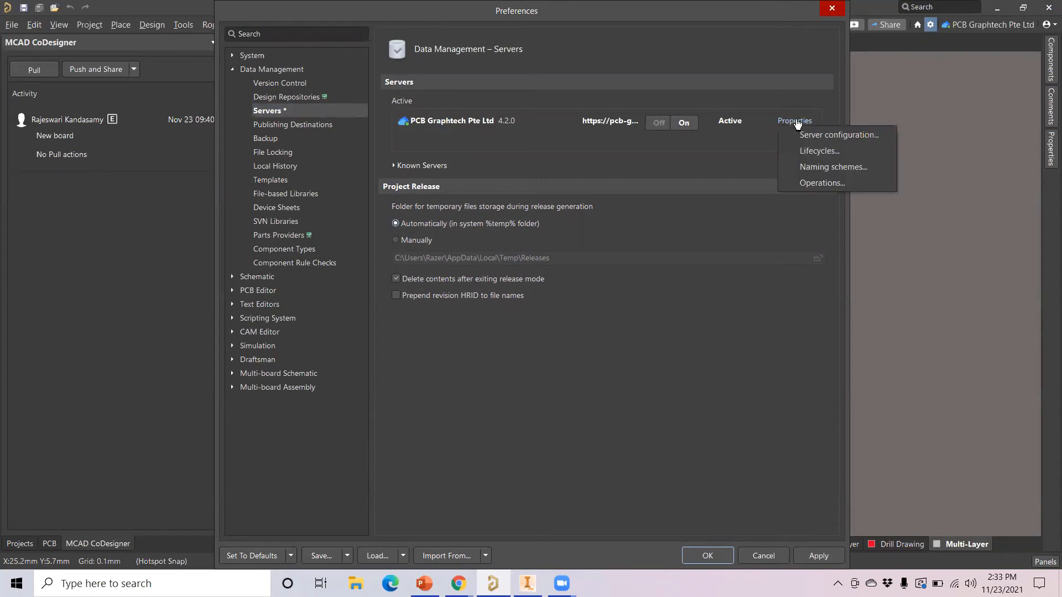
left_click(813, 183)
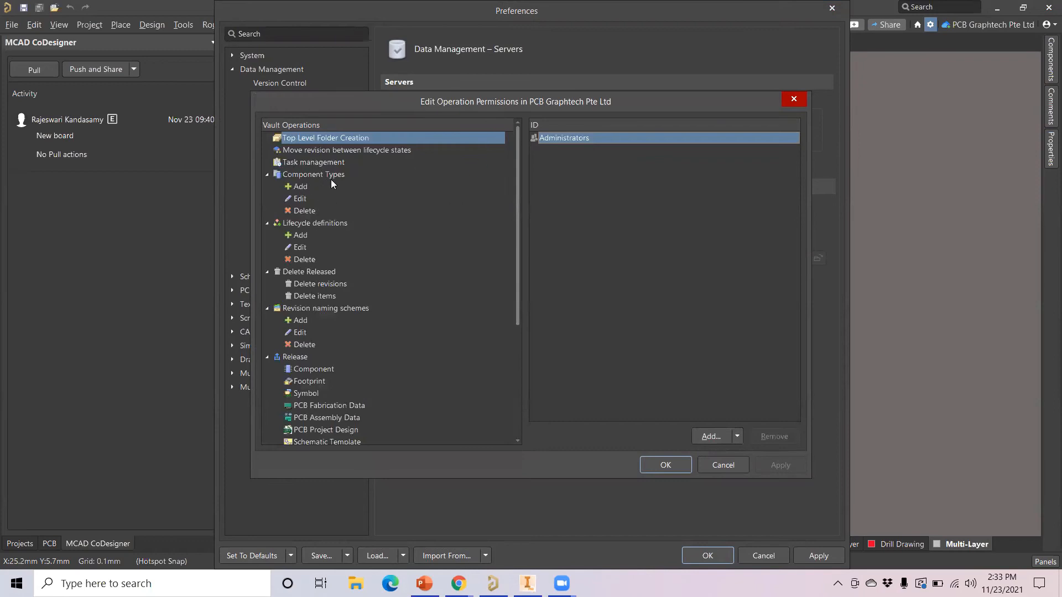
Review the add-component-type permission without granting it, then close the permissions editor and Preferences
left_click(304, 187)
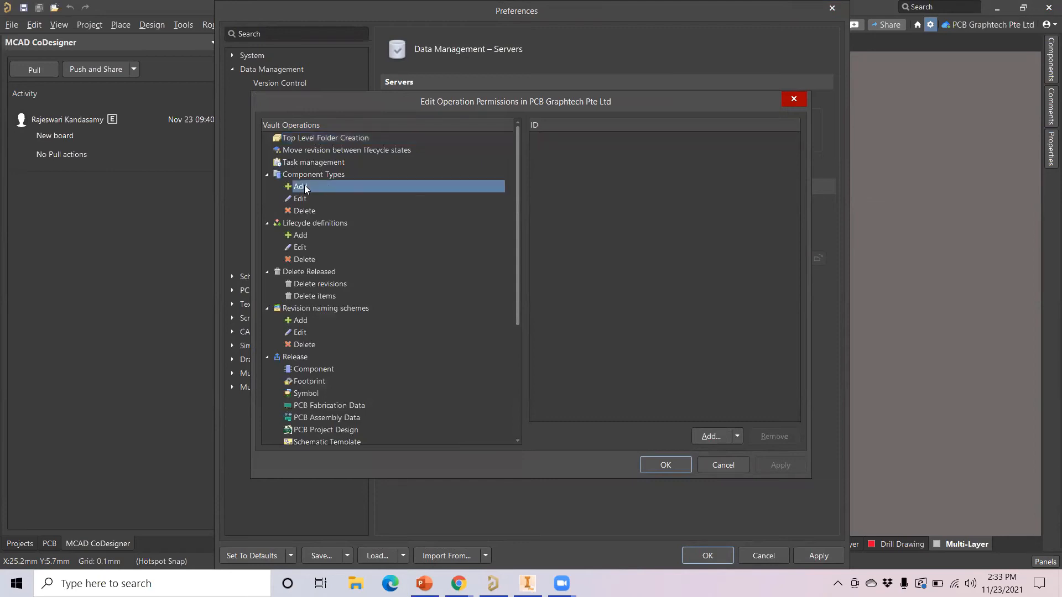
left_click(737, 436)
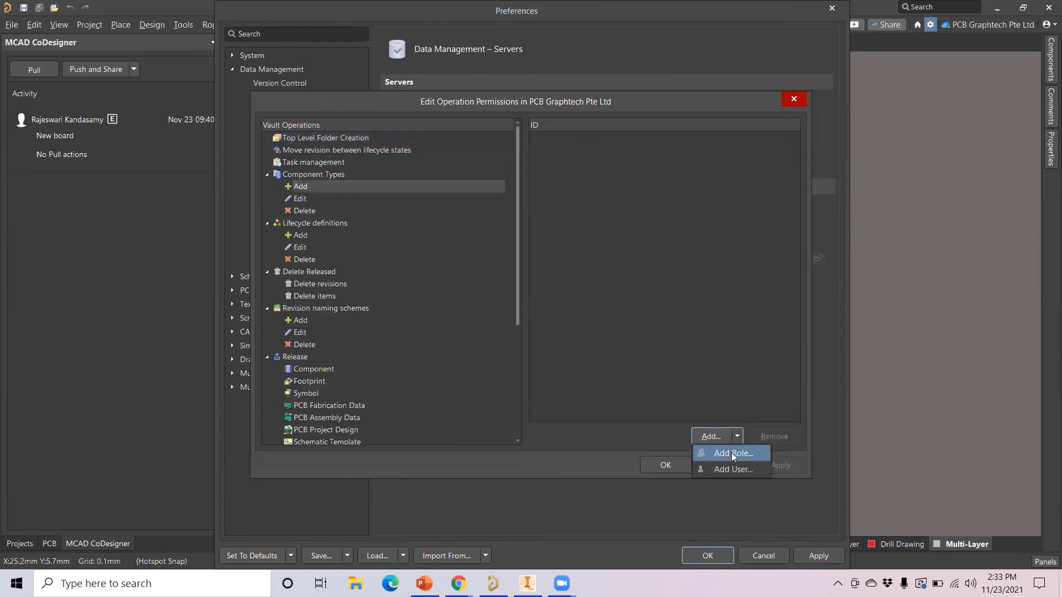
left_click(633, 160)
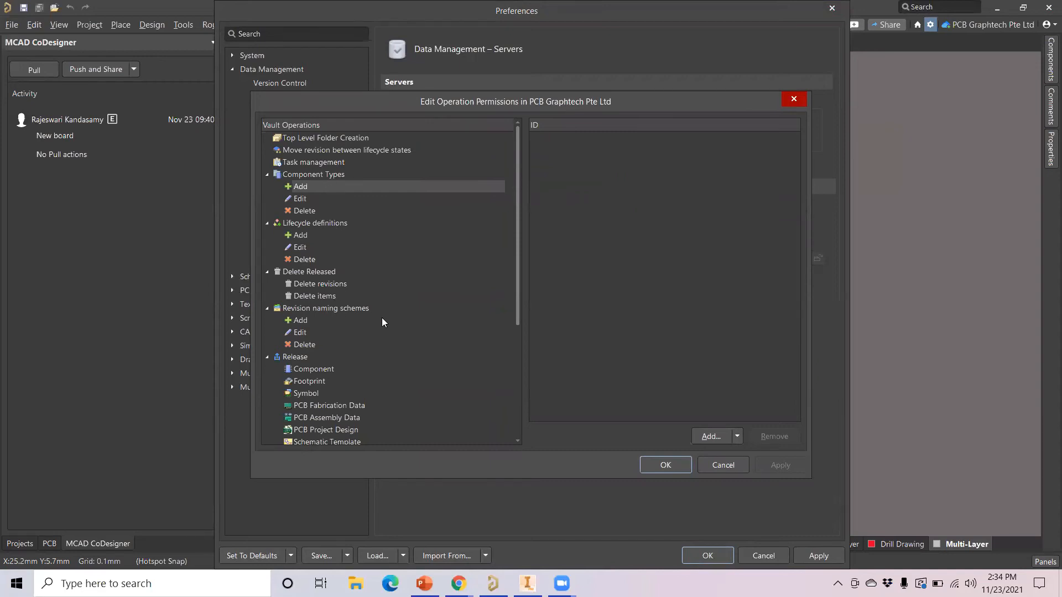
scroll(381, 318, "down", 3)
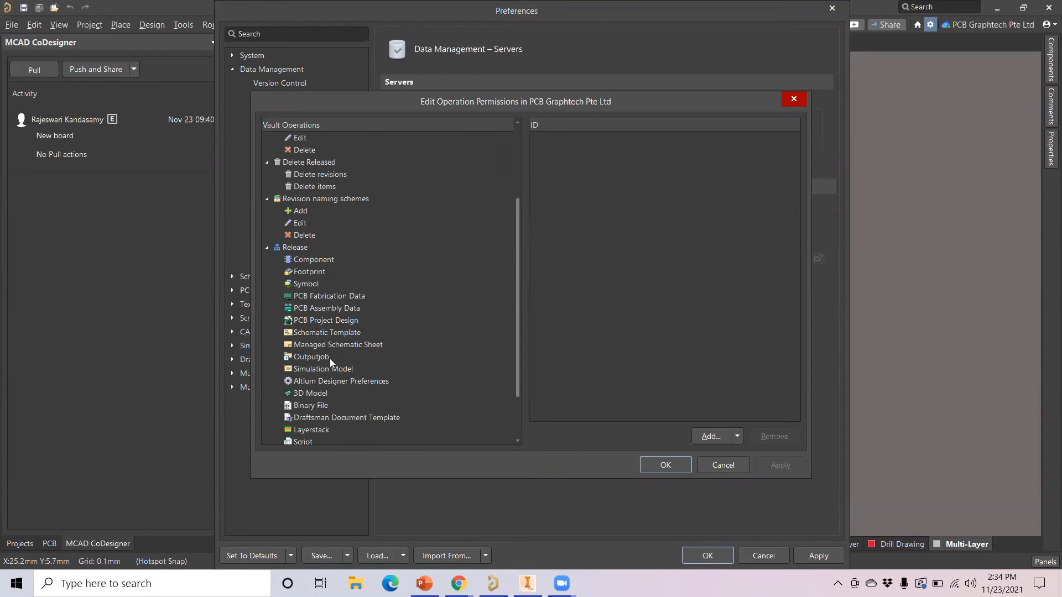
scroll(321, 398, "down", 2)
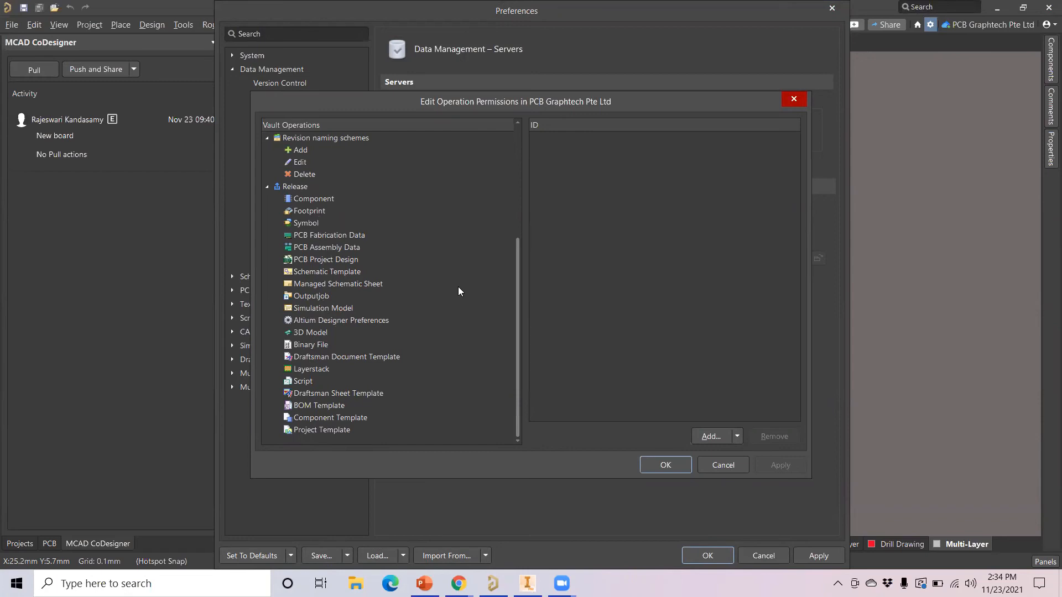
left_click(791, 100)
left_click(838, 6)
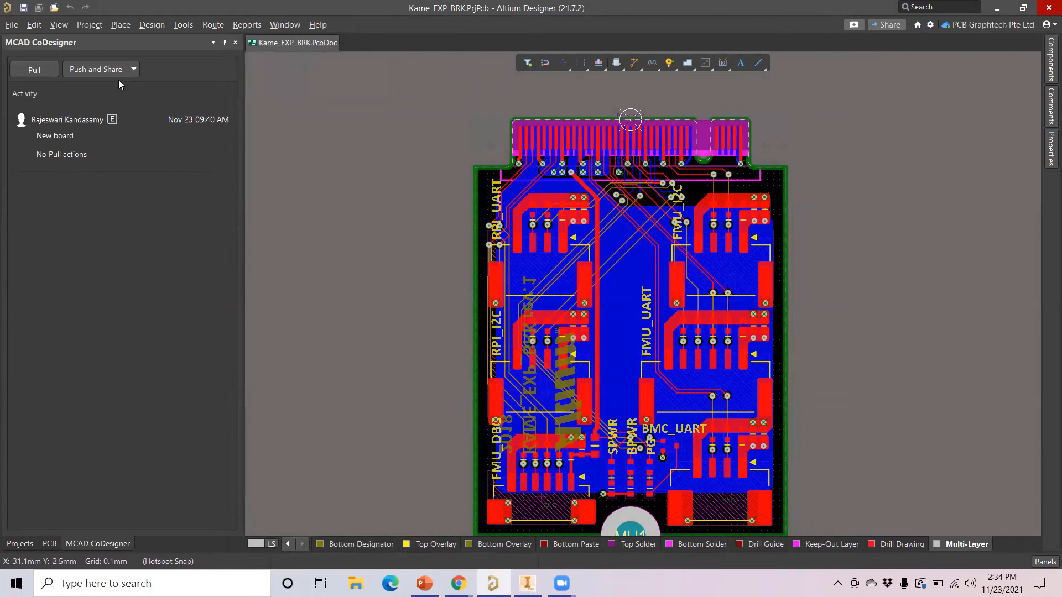
Push the board from MCAD CoDesigner with the comment 'View the Copper geometry and Vias'
left_click(134, 70)
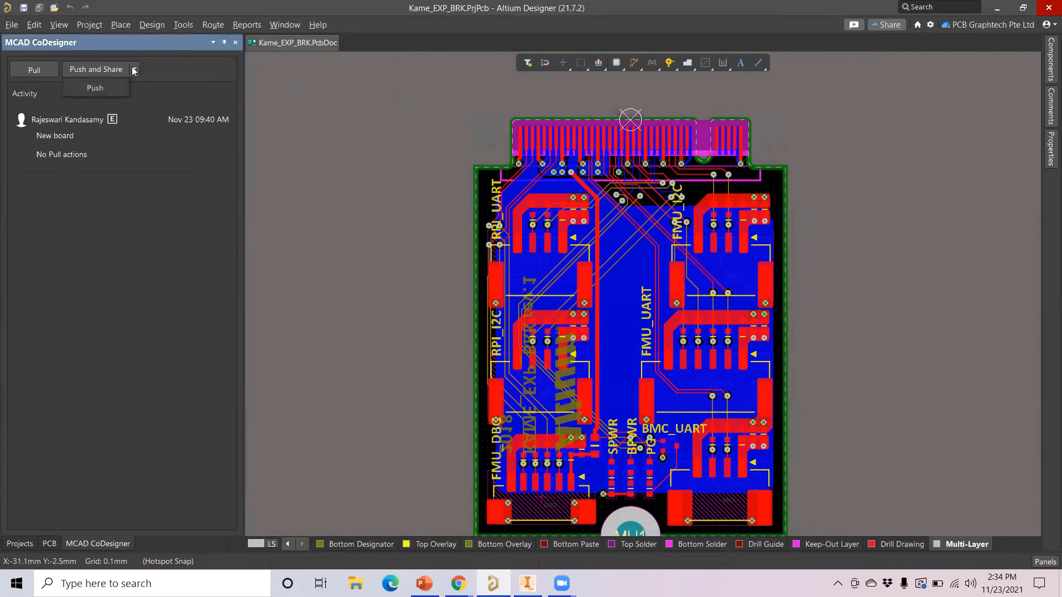
left_click(113, 90)
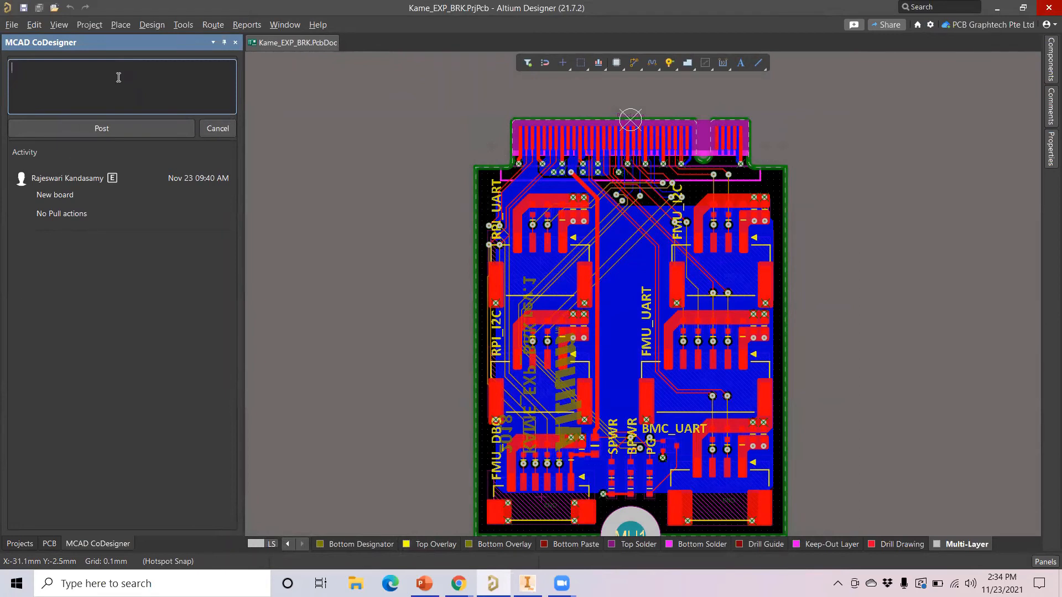
type("View the")
type(" Copper a")
type("nd Vias")
type("geometr")
type("y")
left_click(128, 130)
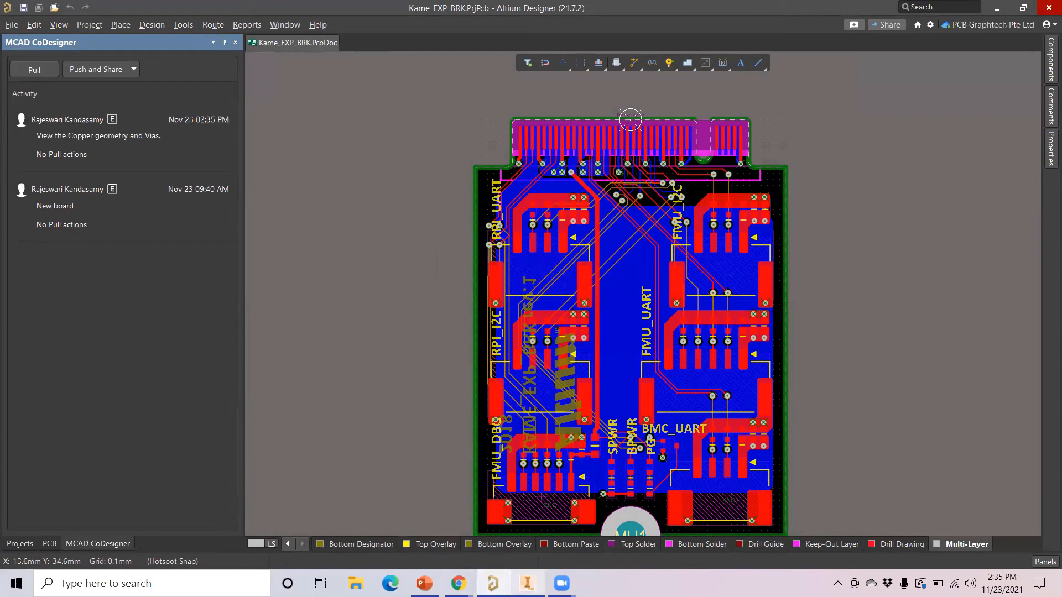
mouse_move(527, 583)
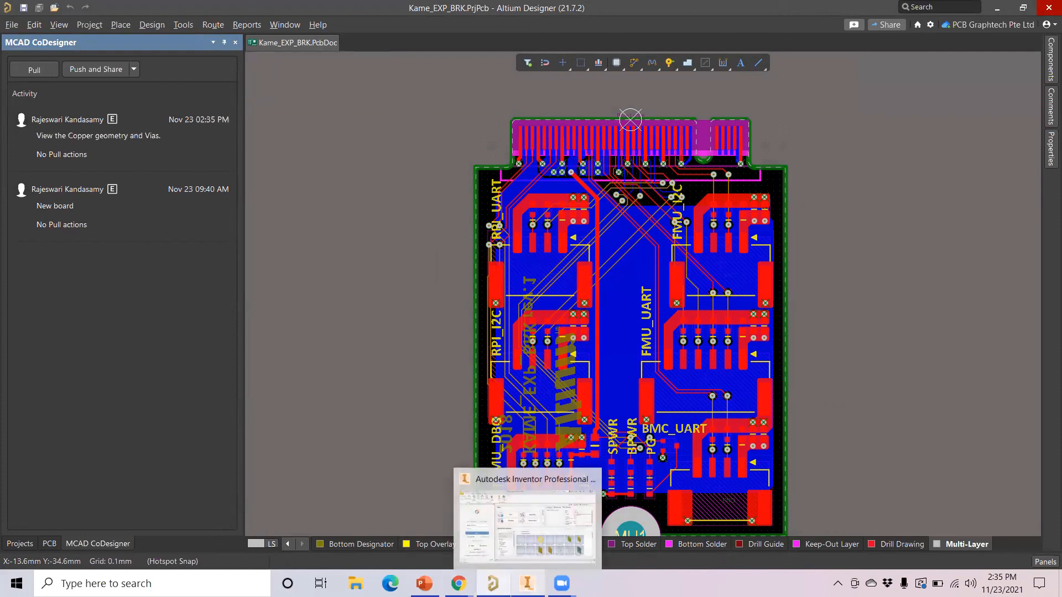
Switch to Inventor and sign in to the Altium CoDesigner panel with the account password
left_click(527, 526)
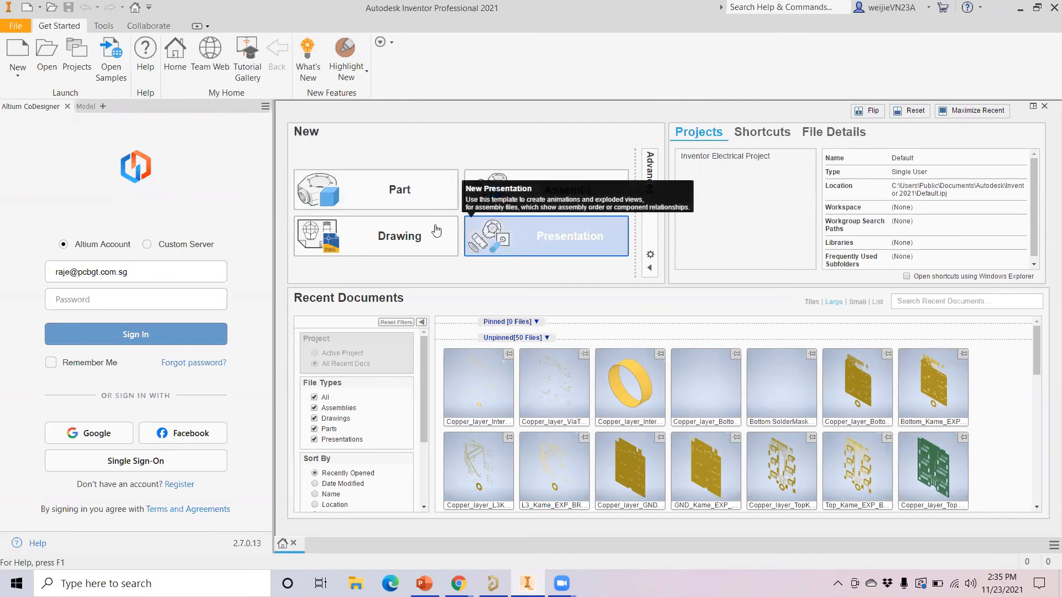
left_click(103, 300)
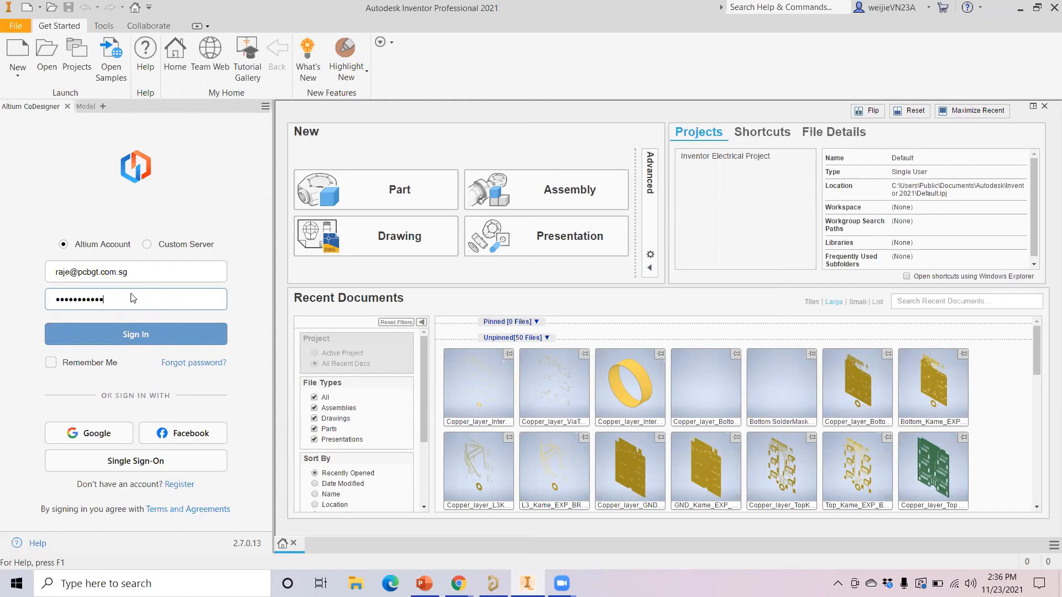
left_click(117, 329)
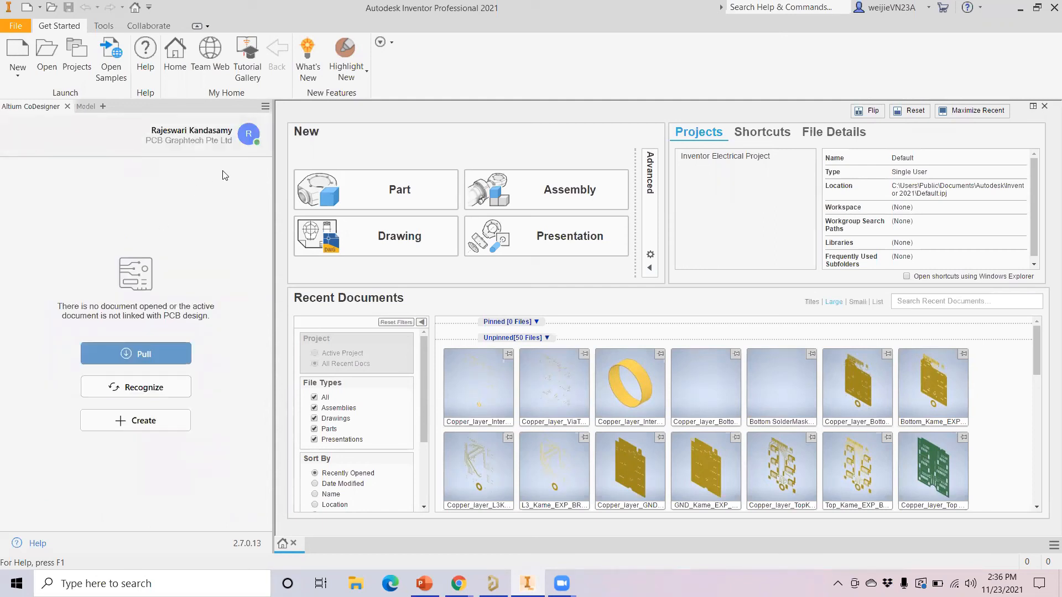
Enable Build 3D geometry and Build Vias in CoDesigner settings, then sign out of the account
left_click(249, 136)
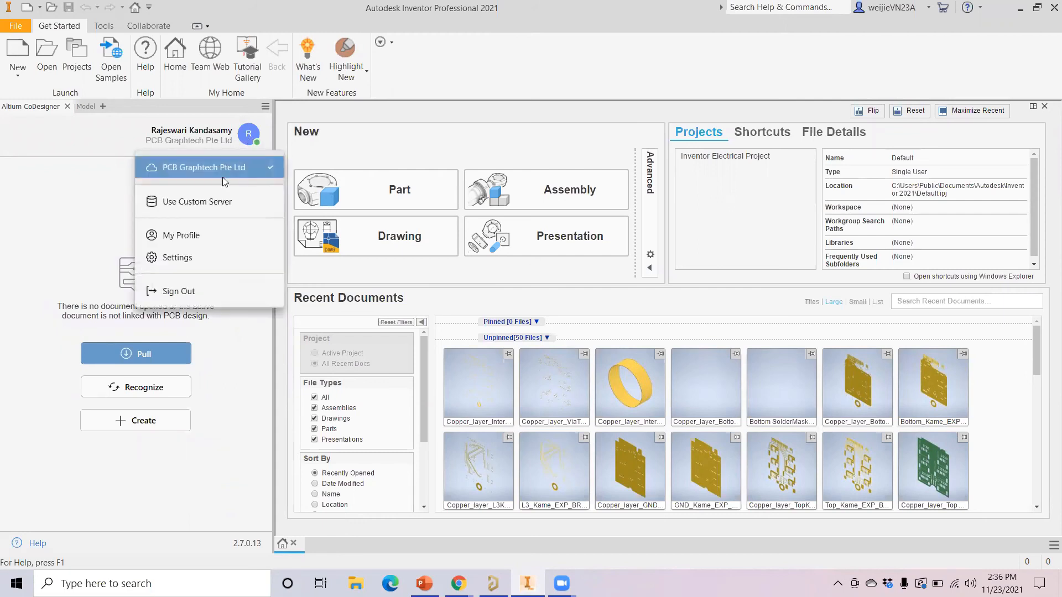
left_click(192, 258)
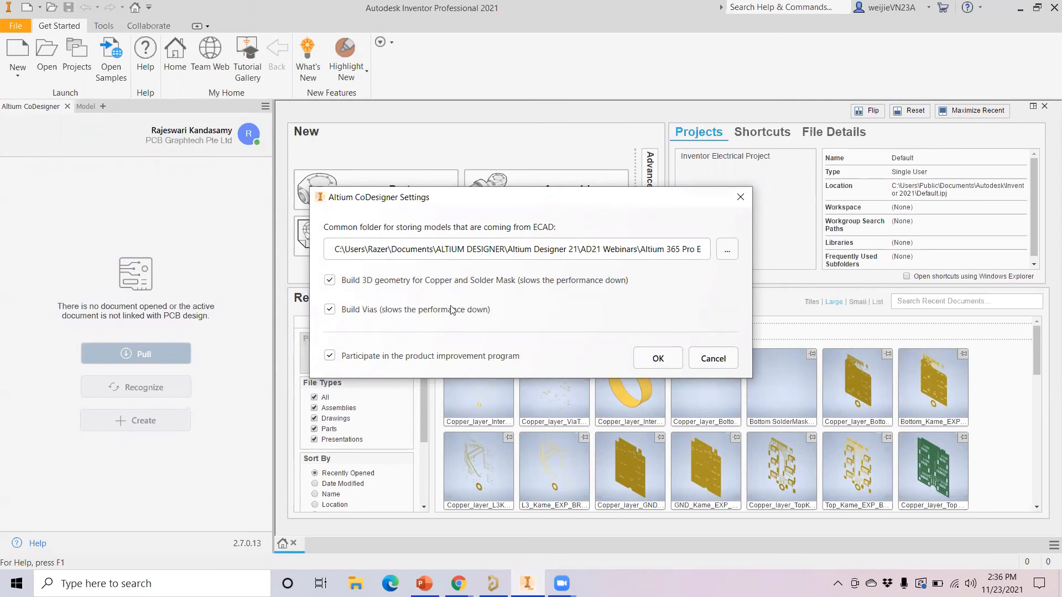
left_click(331, 283)
left_click(330, 283)
left_click(330, 309)
left_click(658, 359)
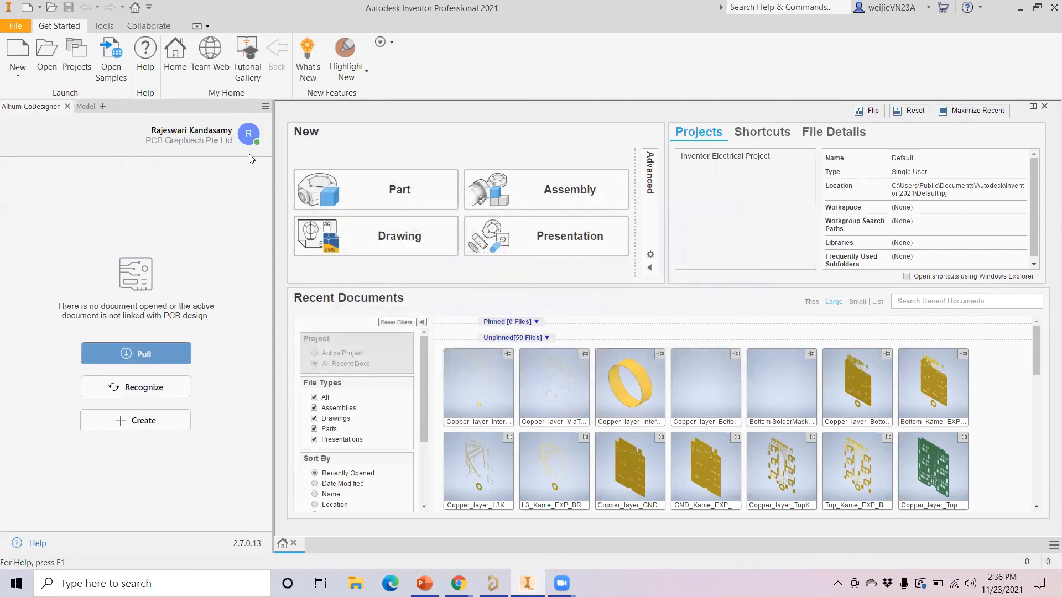
left_click(249, 135)
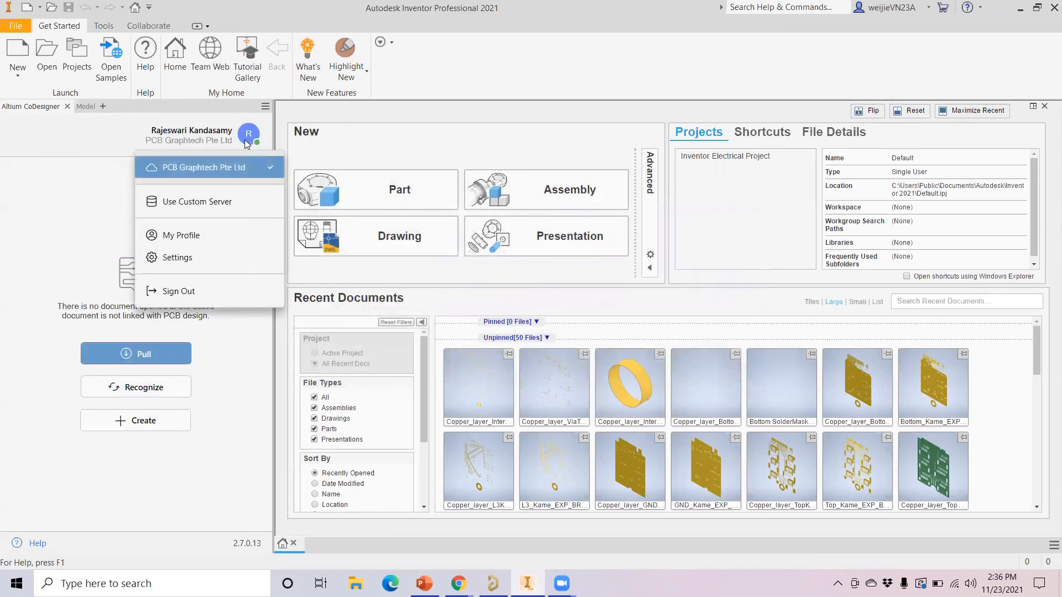
left_click(200, 292)
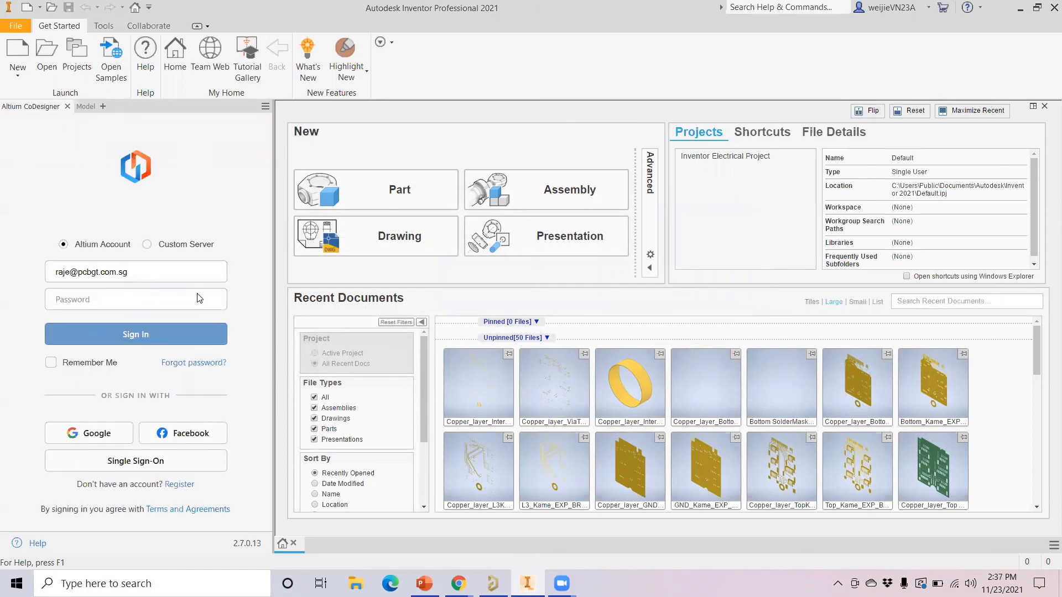
Sign in with a different Altium account's e-mail and password for the ACAD Solutions Sdn Bhd workspace
left_click_drag(153, 274, 1, 290)
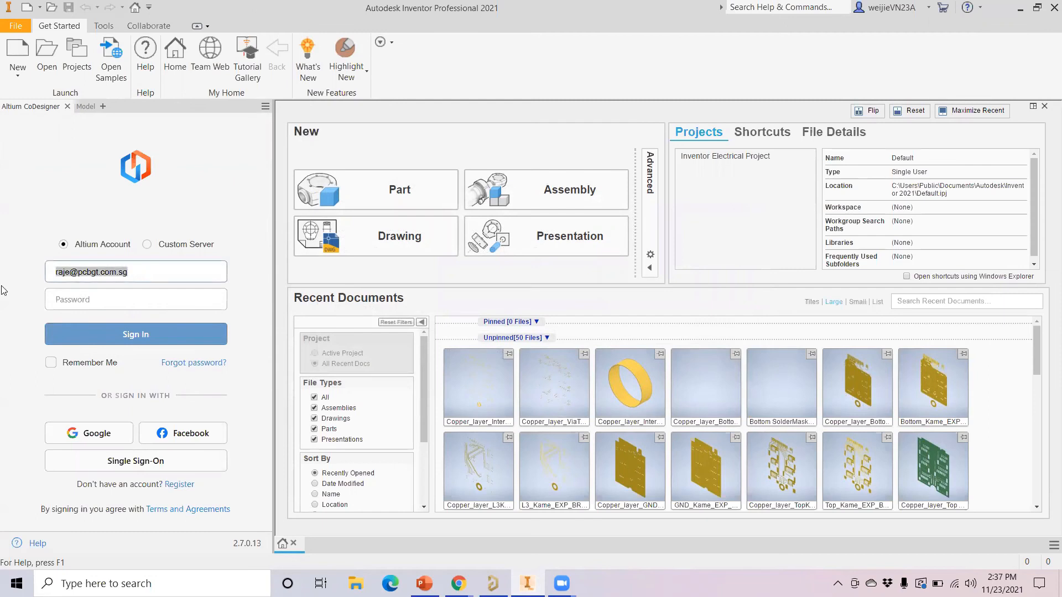
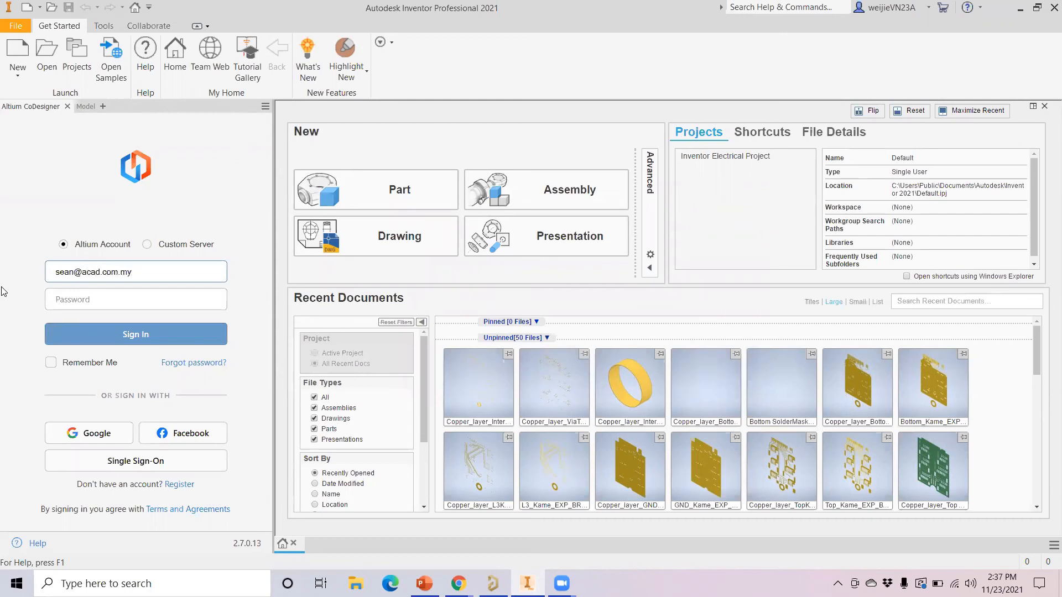
left_click(77, 300)
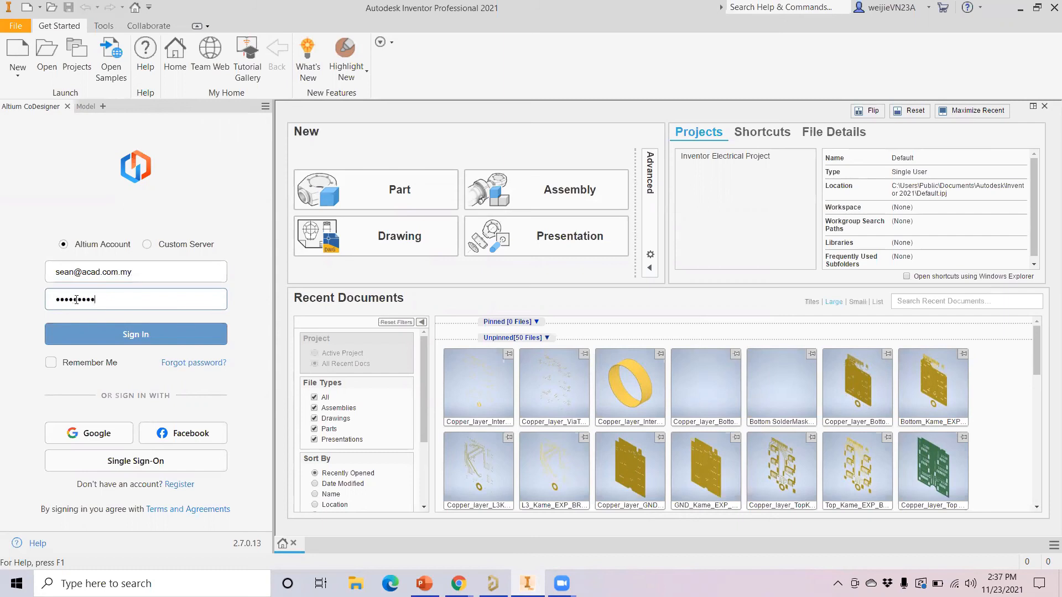
key("Return")
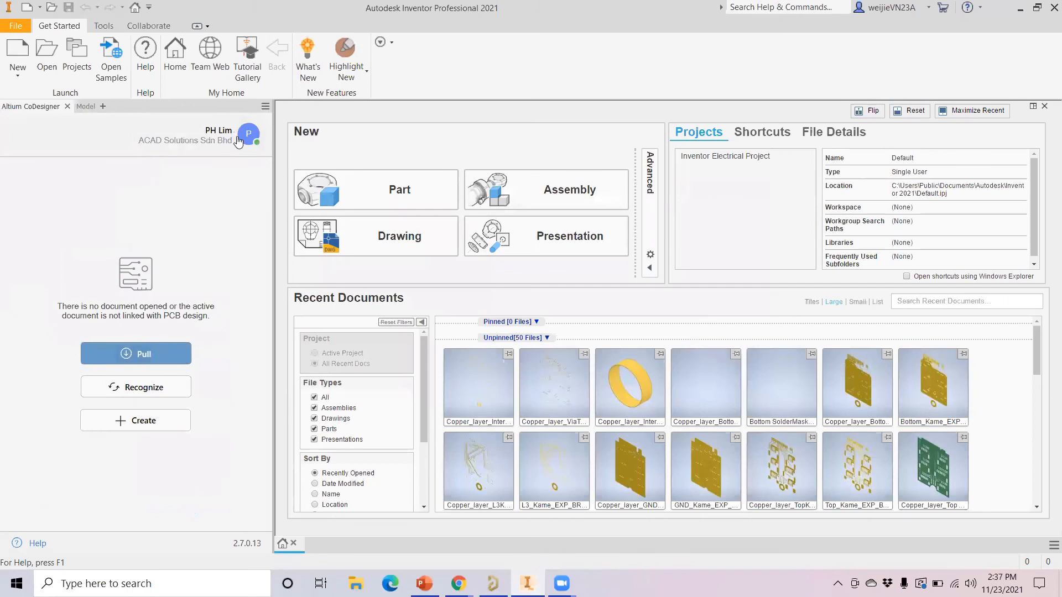
Review the CoDesigner settings unchanged, then list the workspace's Kame projects available to Pull
left_click(247, 138)
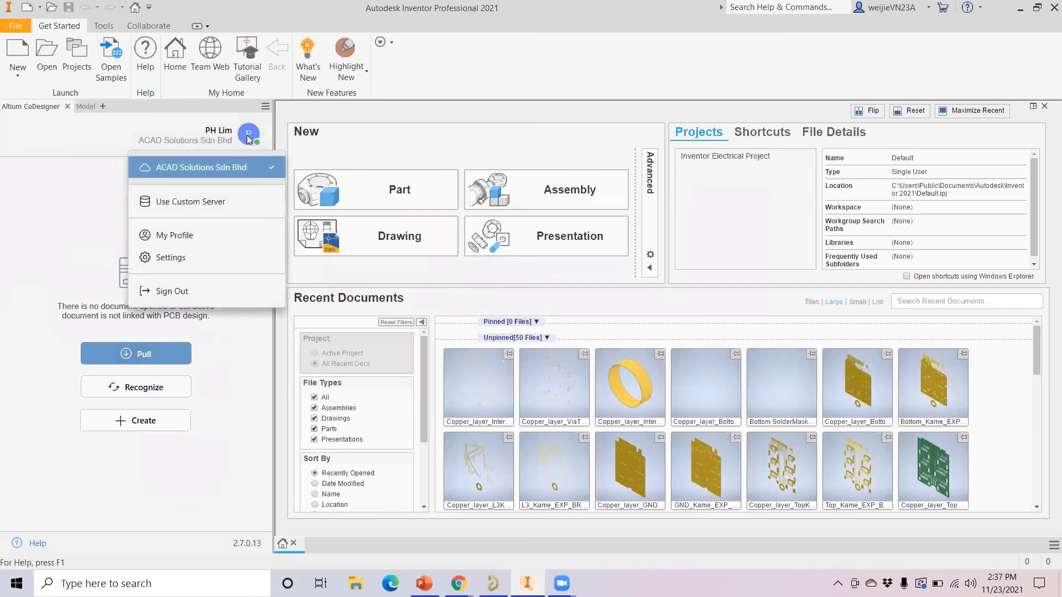
left_click(187, 257)
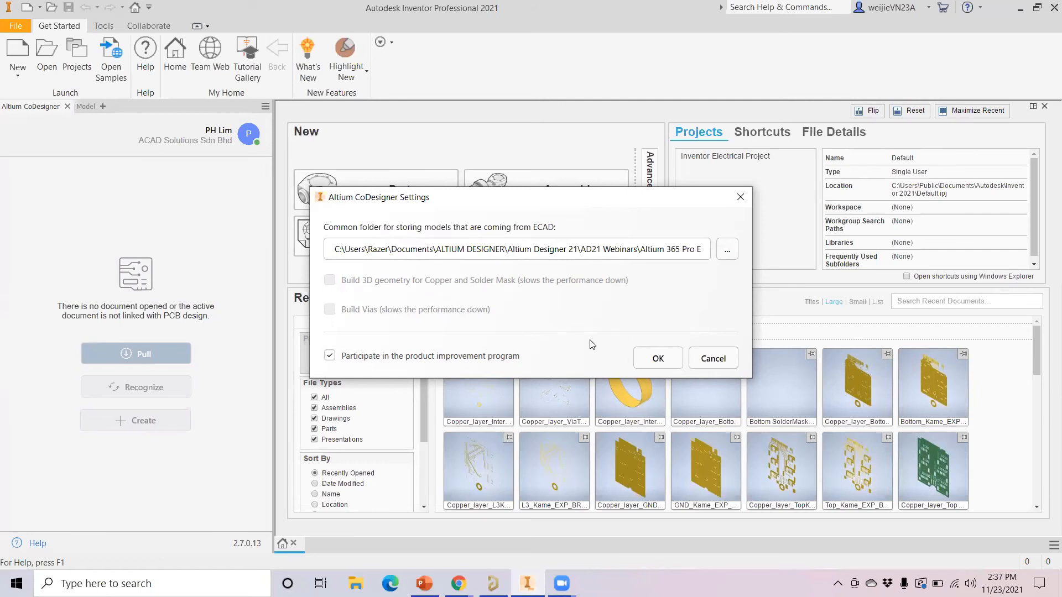
left_click(650, 364)
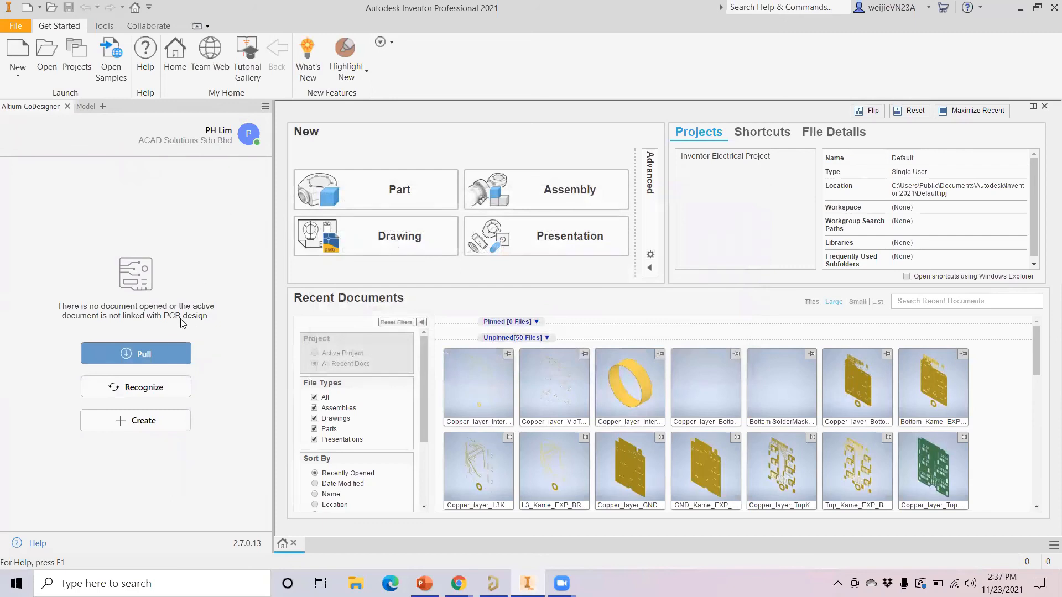
left_click(143, 355)
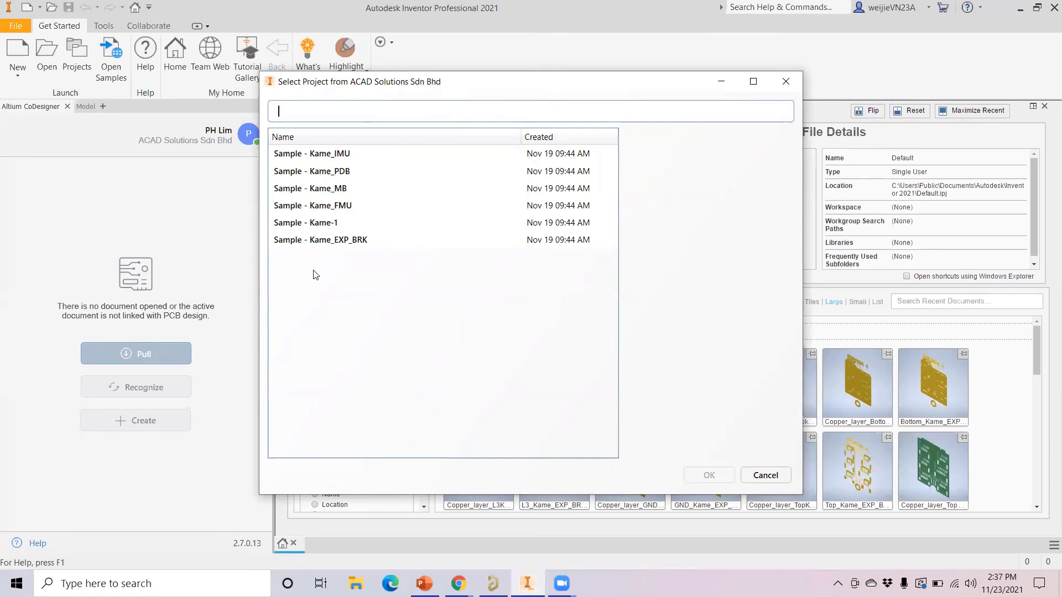
Pull Sample - Kame_EXP_BRK and save it as Sample_-_Kame_EXP_BRK.iam on the Desktop
left_click(331, 241)
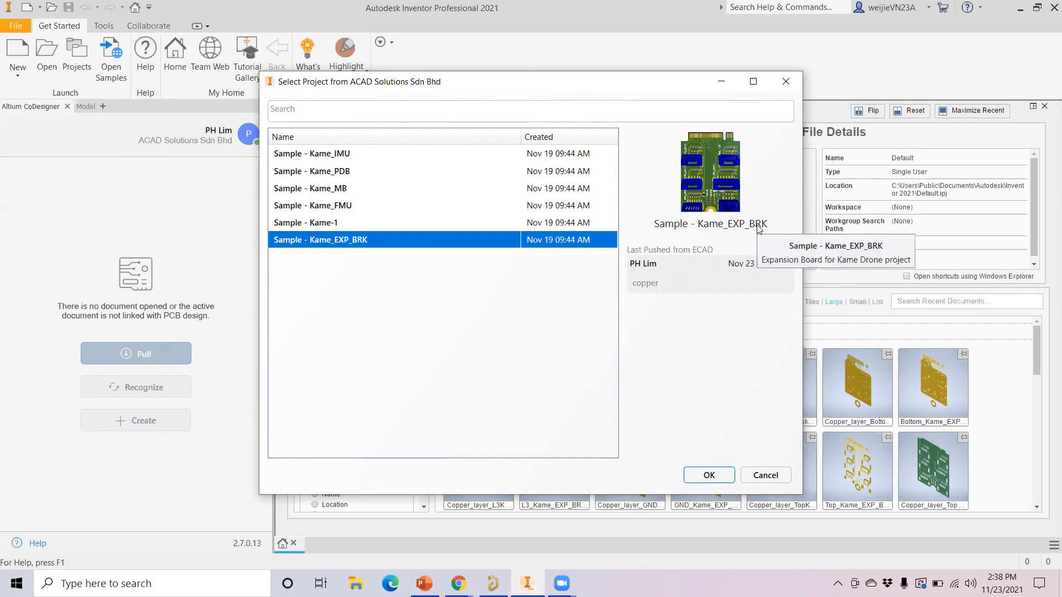
left_click(722, 476)
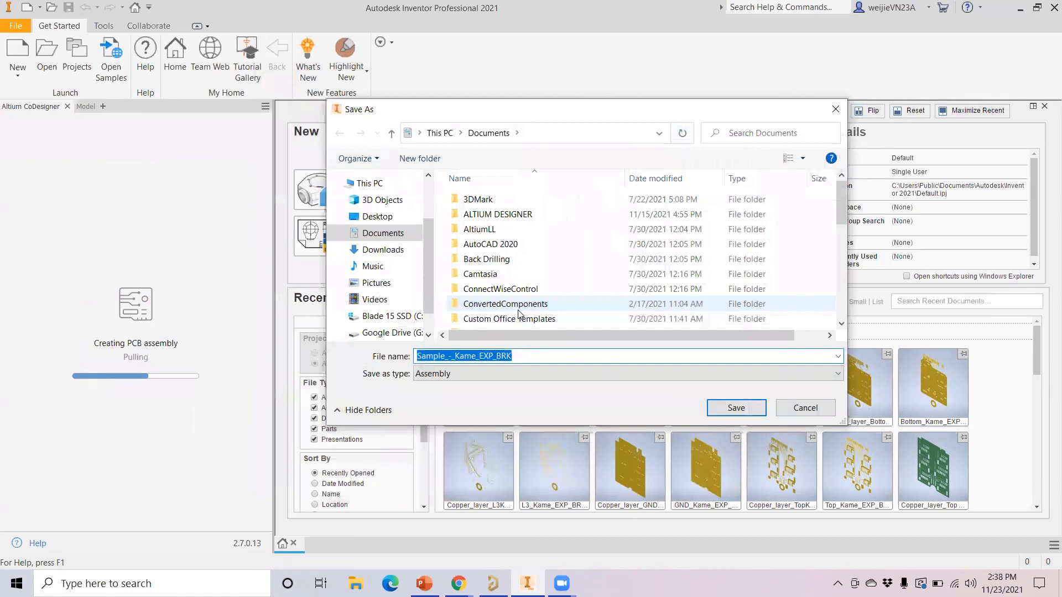
left_click(392, 216)
left_click(736, 407)
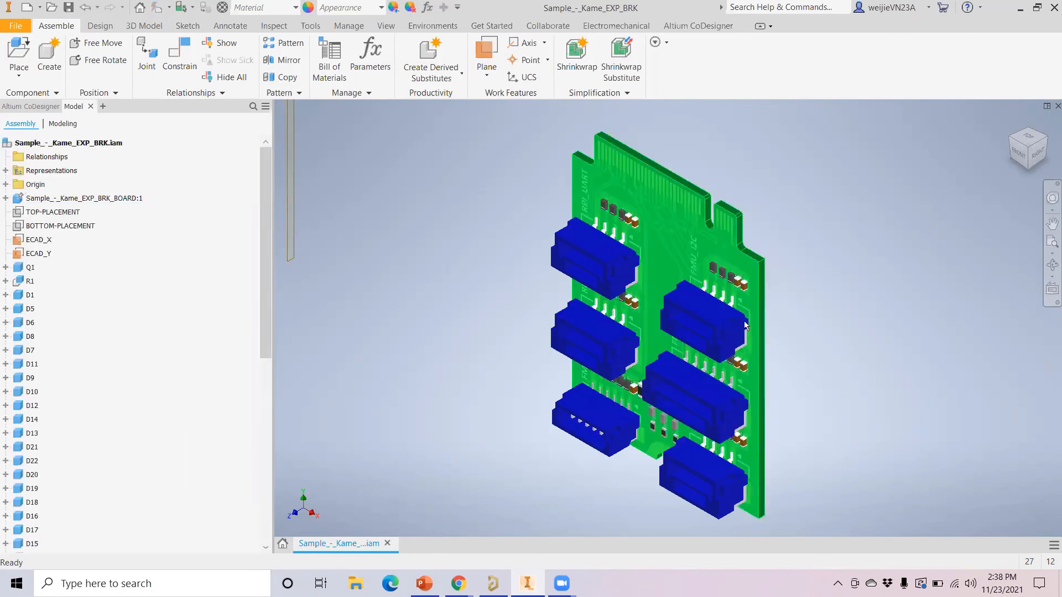
left_click(1017, 157)
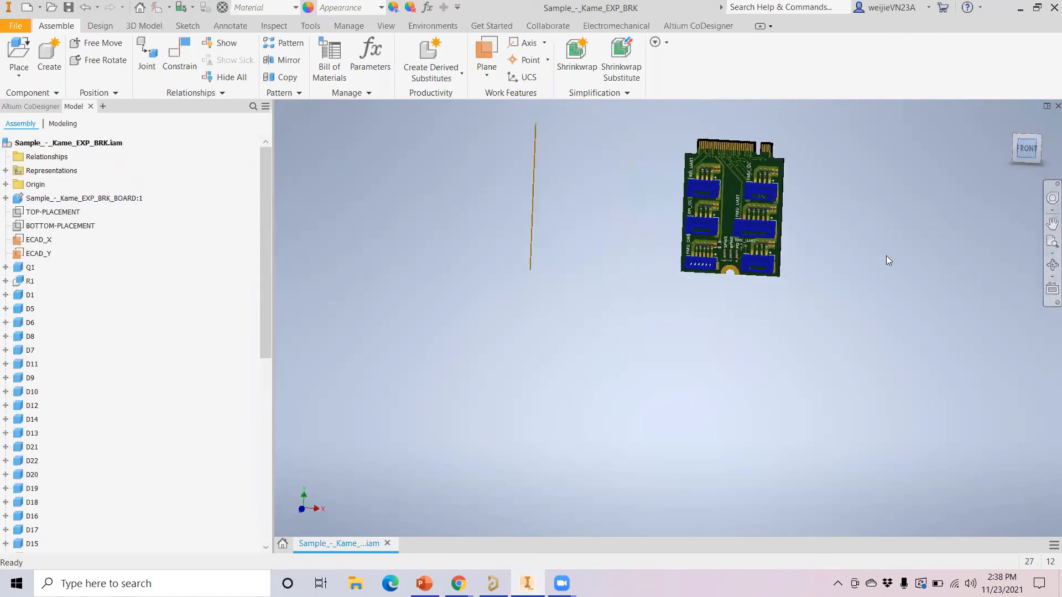
scroll(763, 165, "down", 3)
scroll(760, 177, "up", 5)
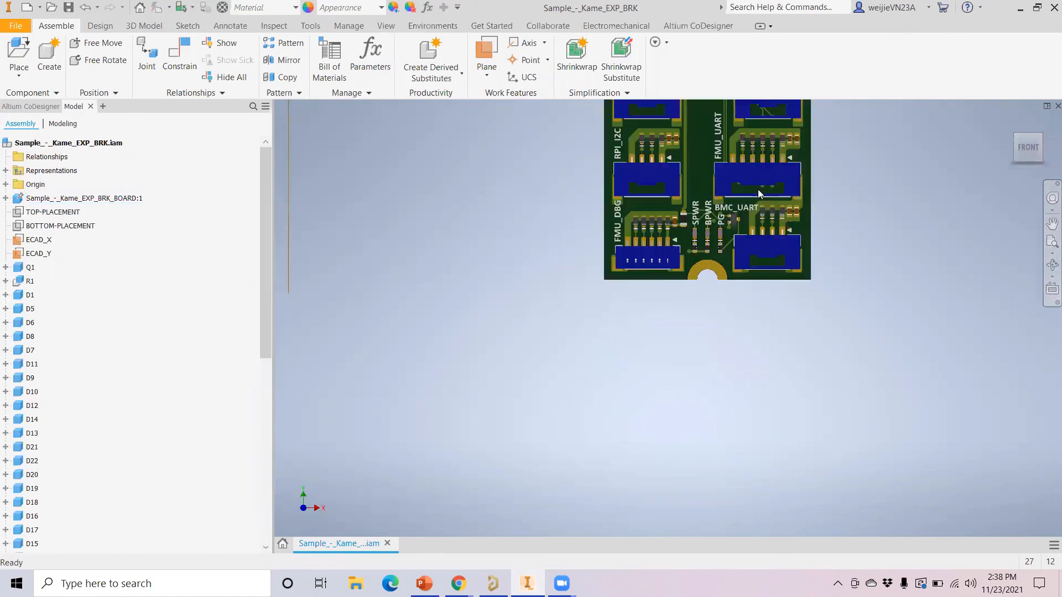
middle_click_drag(752, 187, 643, 392)
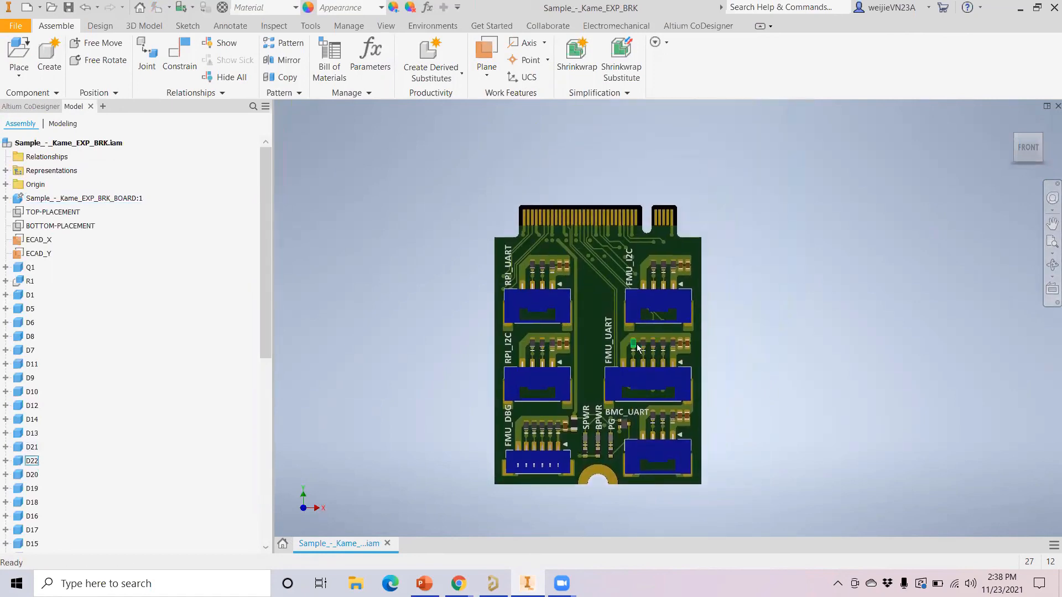
scroll(633, 339, "up", 3)
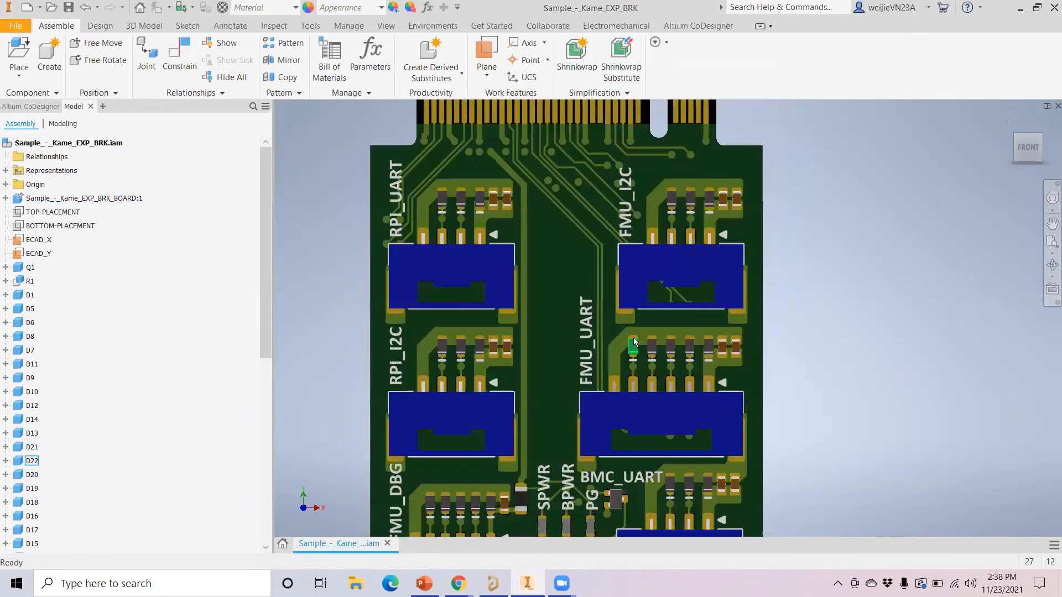
scroll(633, 338, "down", 3)
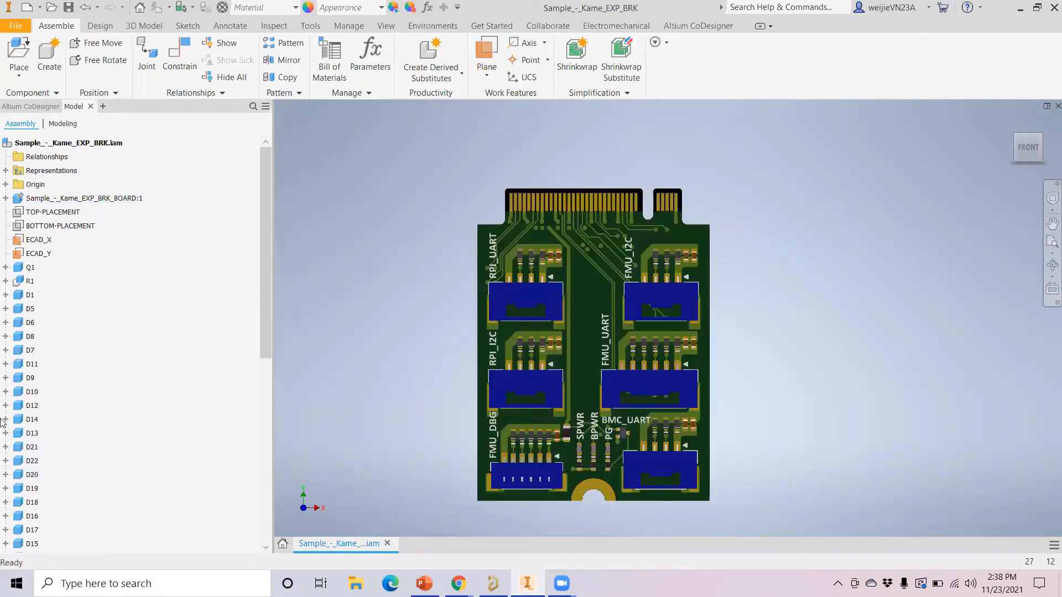
scroll(42, 200, "down", 2)
scroll(59, 227, "up", 2)
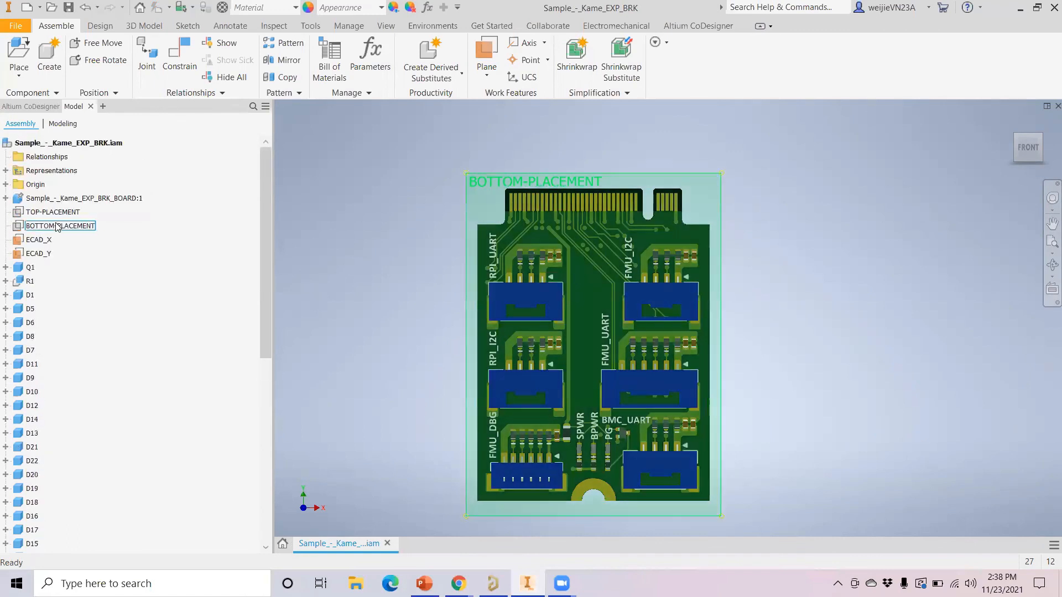
left_click(68, 213)
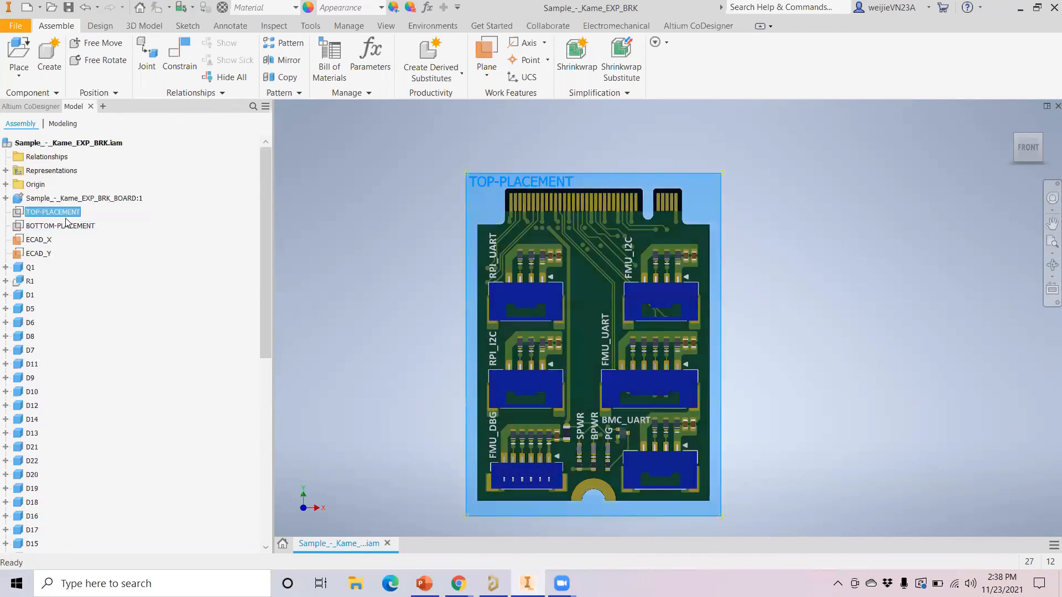
left_click(67, 228)
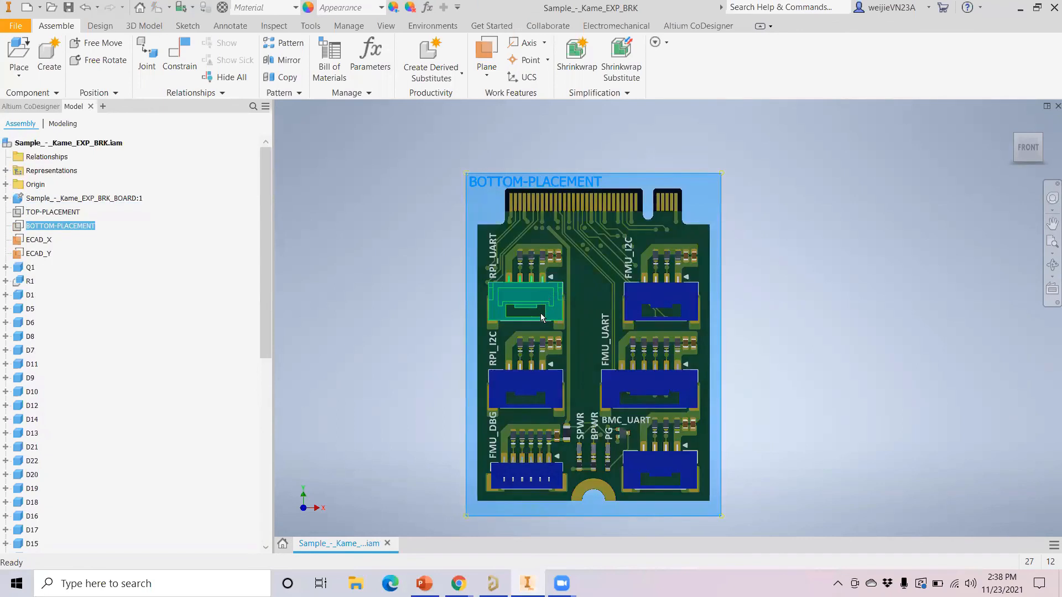
scroll(532, 231, "down", 3)
scroll(533, 239, "up", 5)
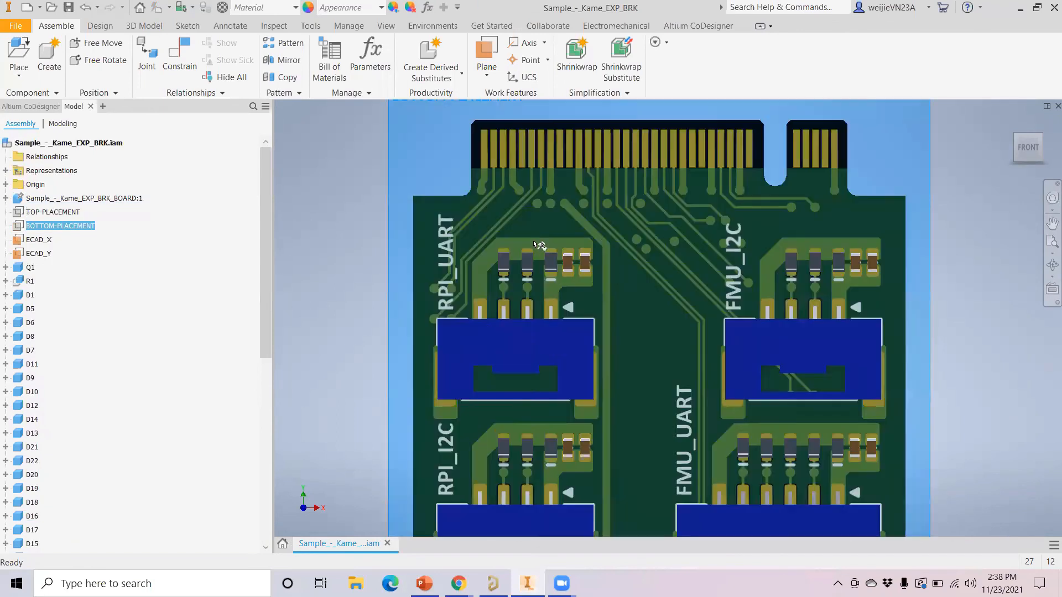
left_click(585, 263)
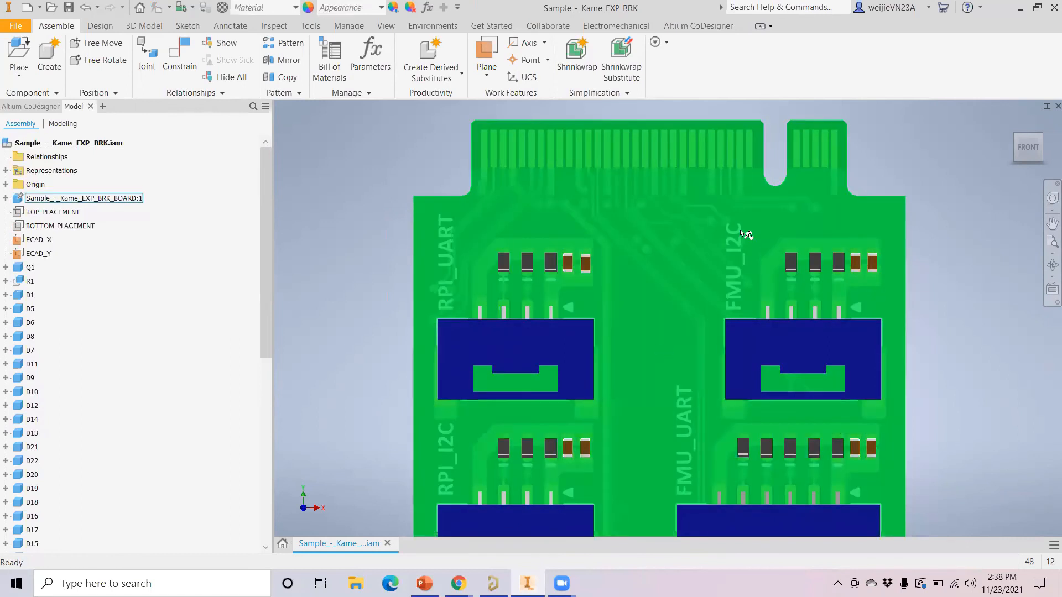
scroll(935, 218, "up", 5)
scroll(931, 215, "down", 6)
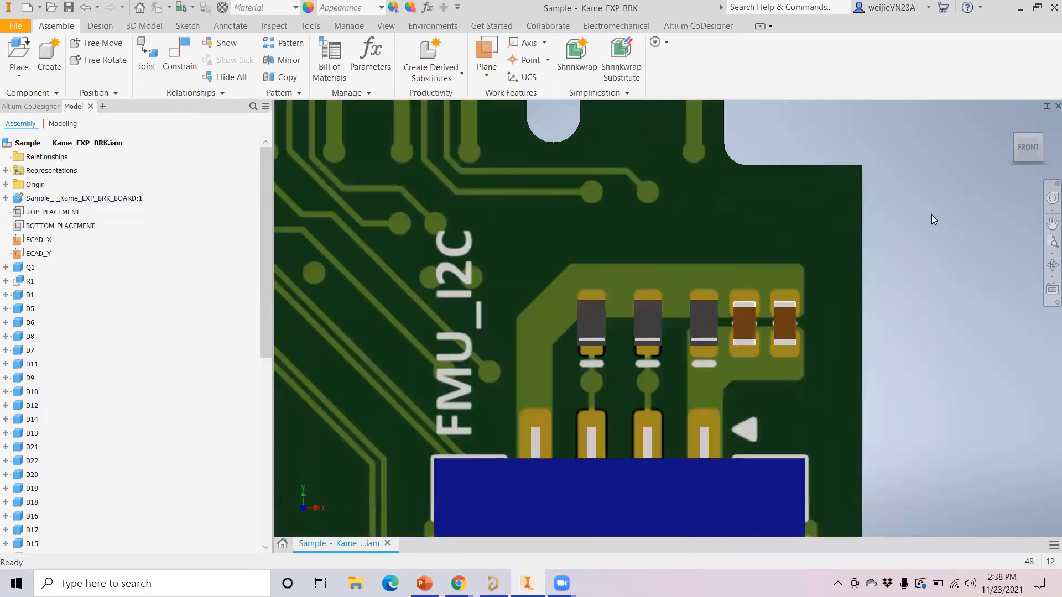
scroll(797, 196, "down", 5)
scroll(795, 196, "up", 6)
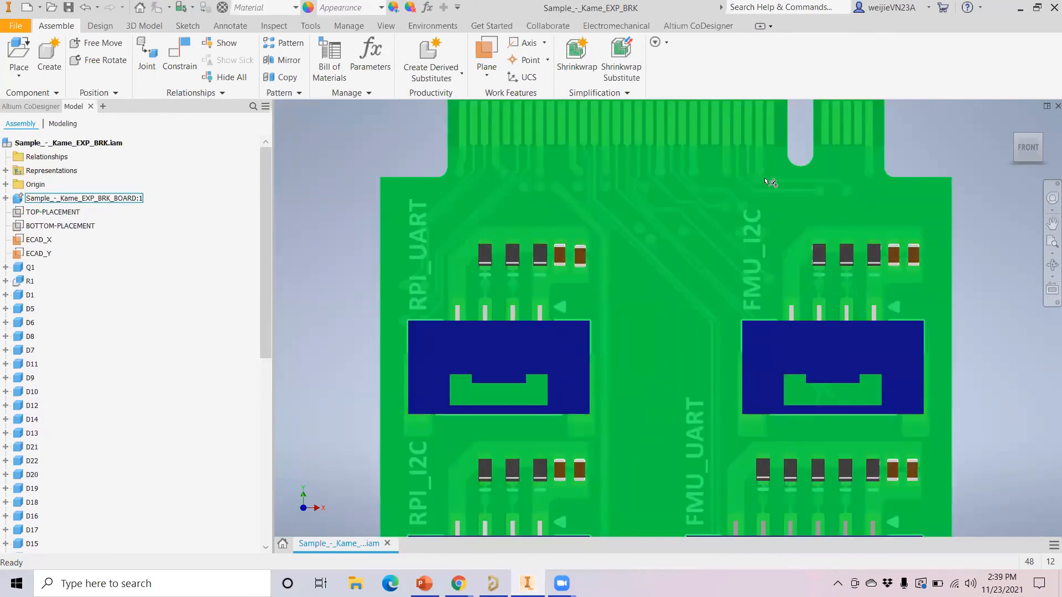
scroll(770, 179, "up", 3)
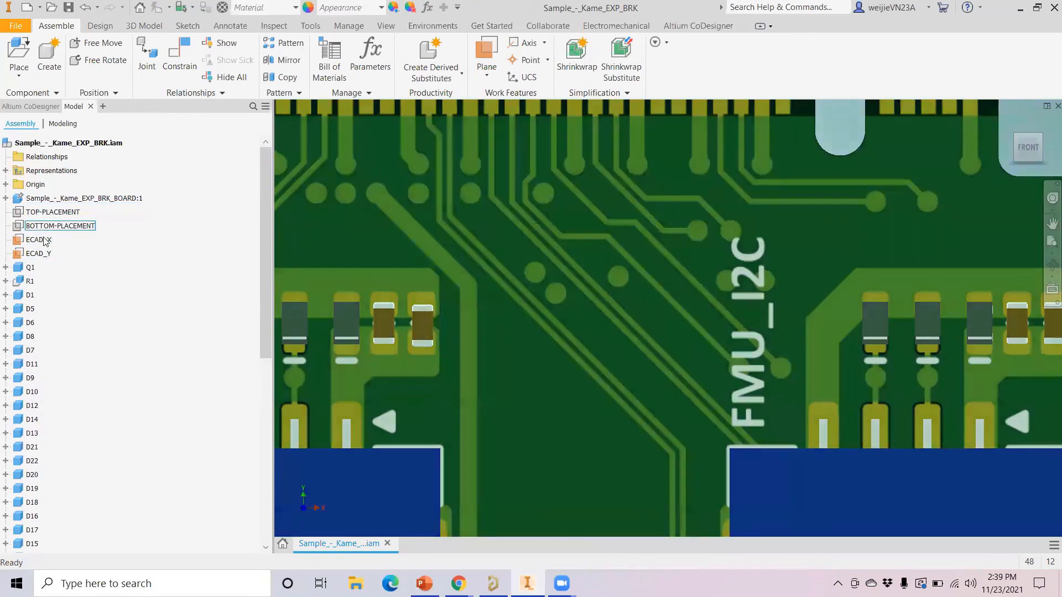
scroll(497, 240, "up", 4)
scroll(497, 242, "down", 3)
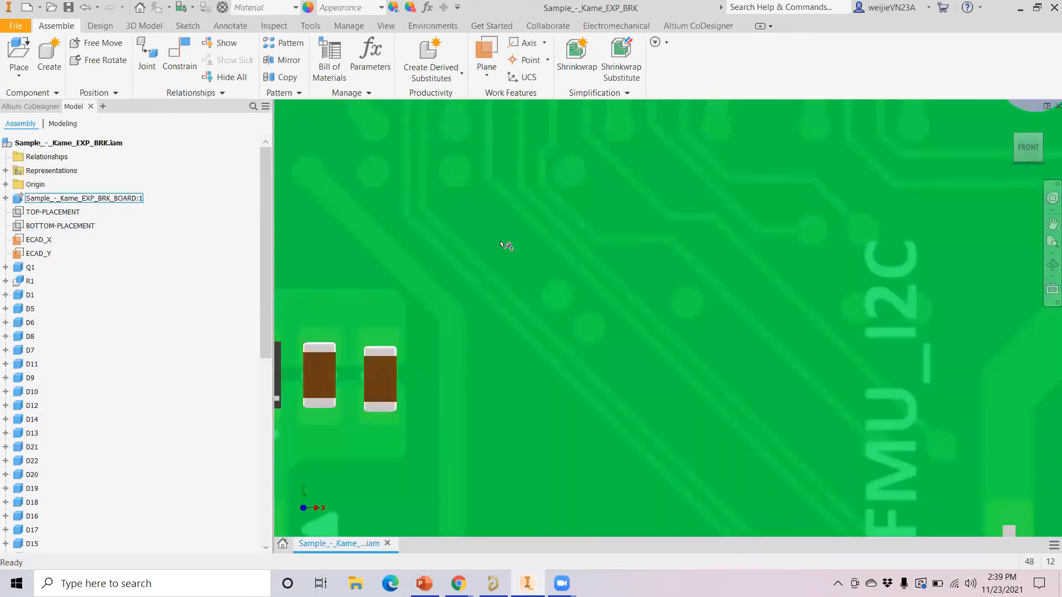
scroll(505, 244, "down", 3)
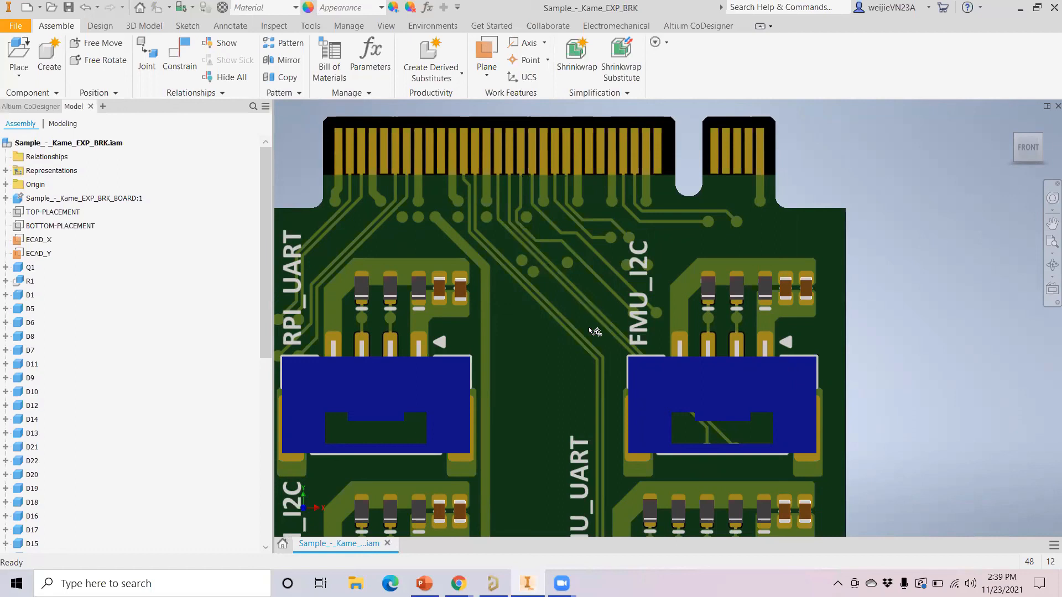
scroll(595, 332, "down", 3)
scroll(95, 330, "down", 8)
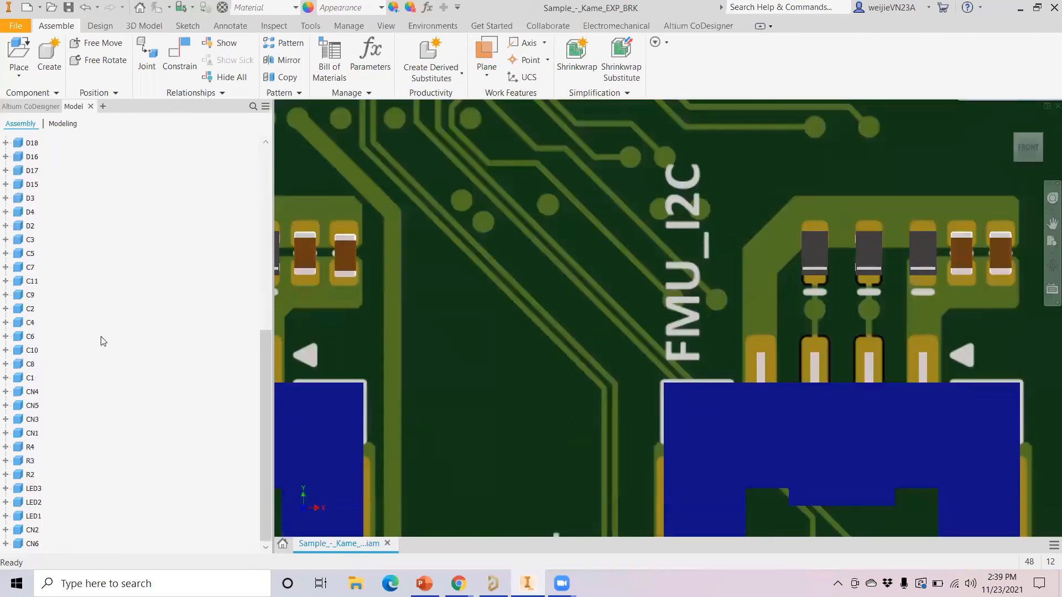
scroll(124, 417, "up", 9)
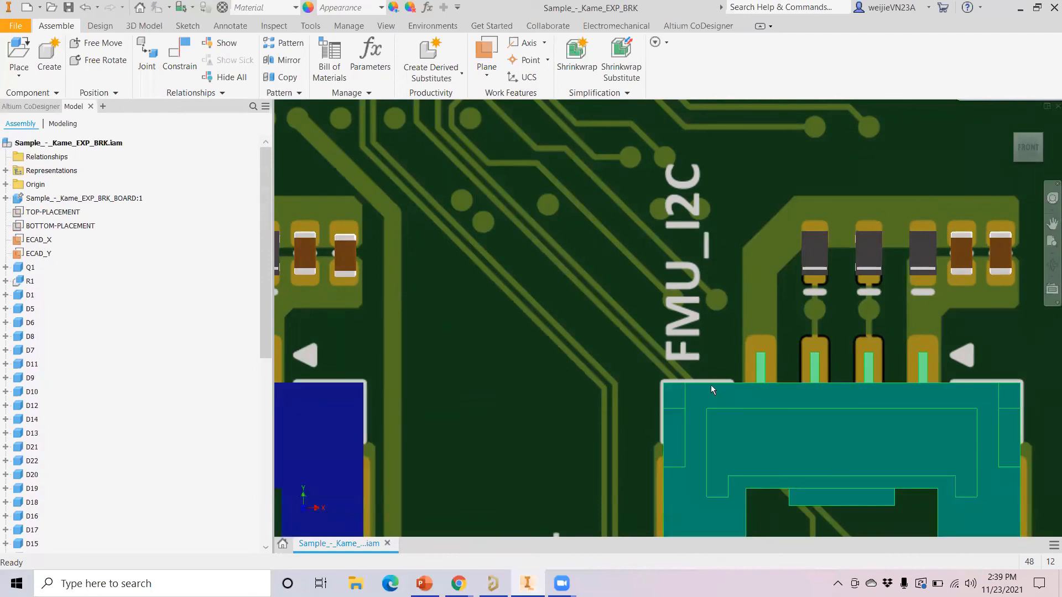
scroll(708, 388, "down", 5)
scroll(702, 387, "up", 10)
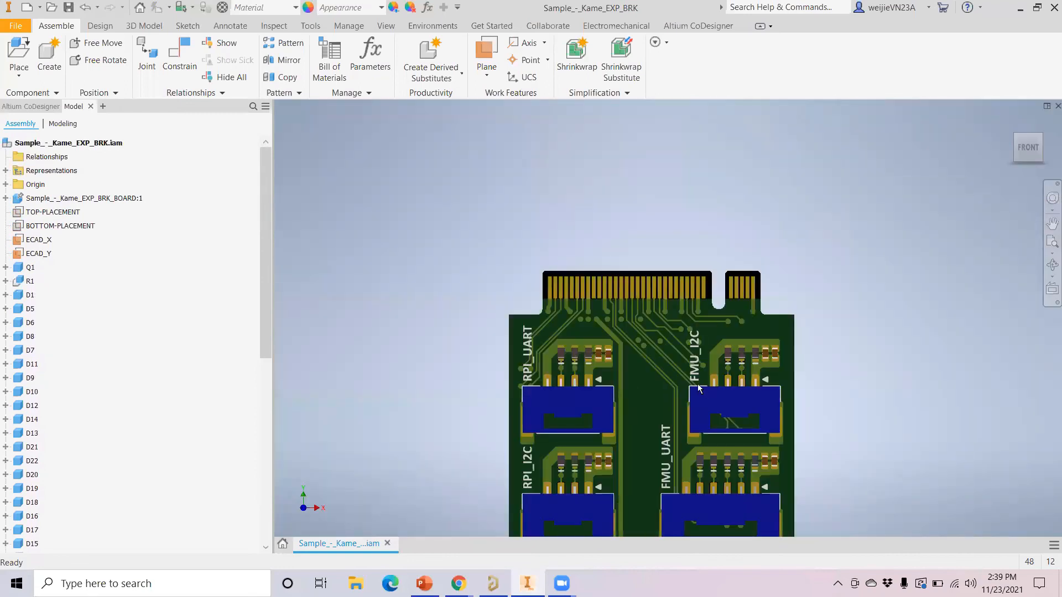
scroll(701, 387, "down", 3)
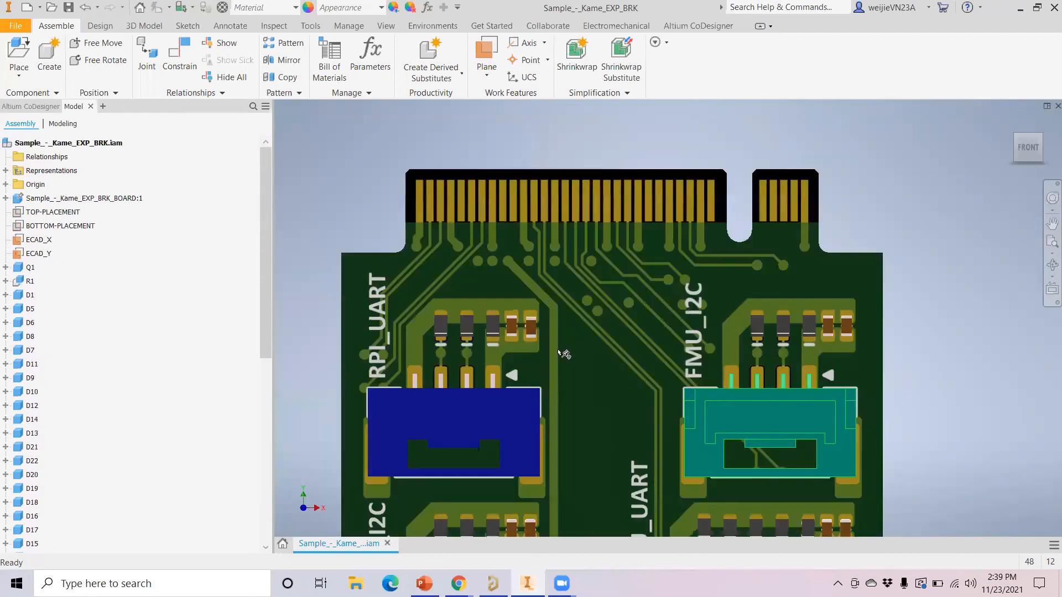
Sign out of the old Altium account and sign in with another account's e-mail and password
left_click(33, 106)
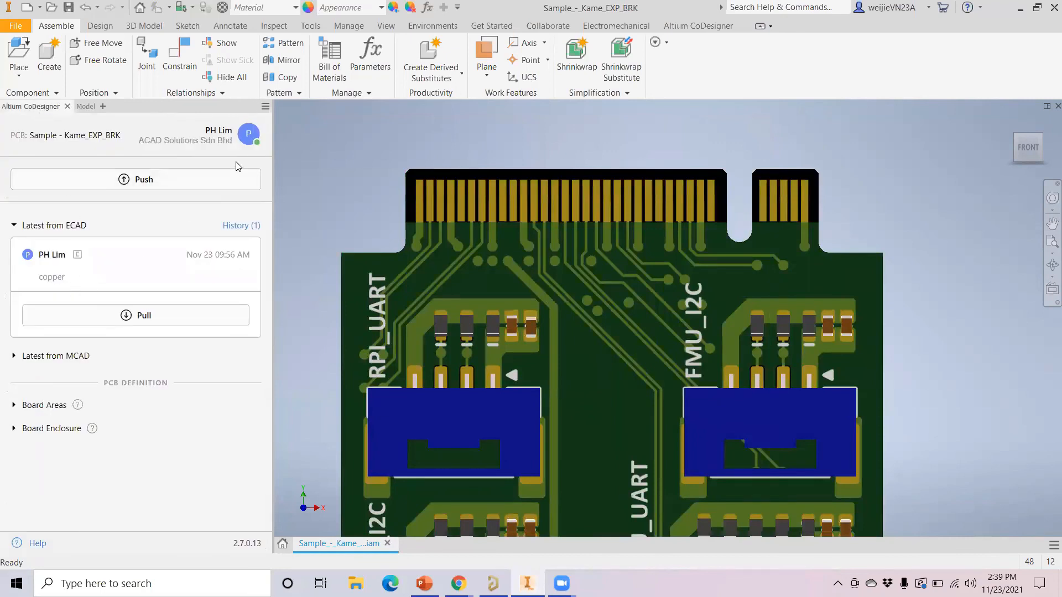
left_click(253, 139)
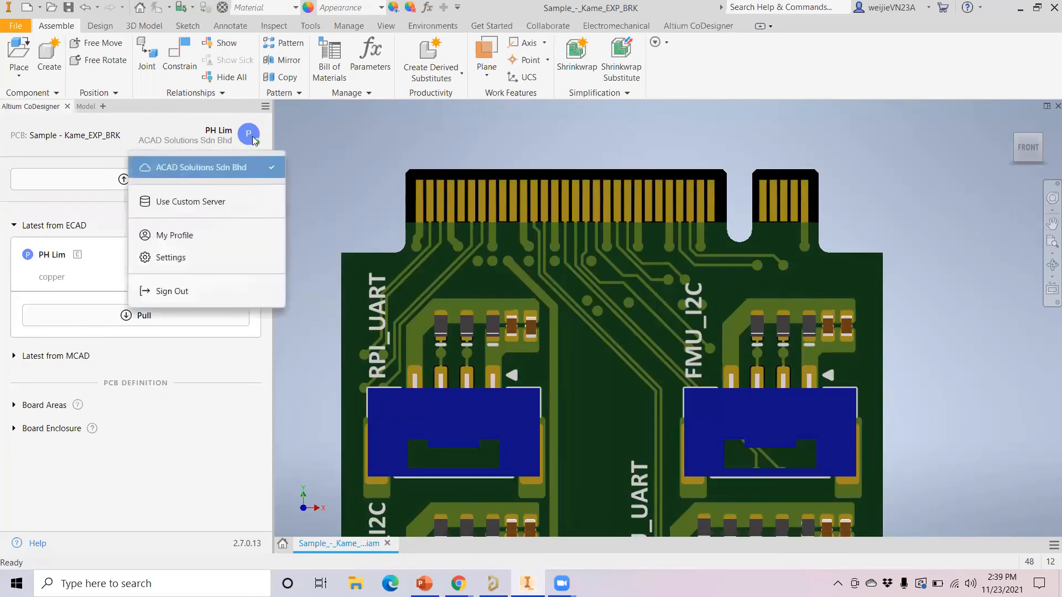
left_click(175, 292)
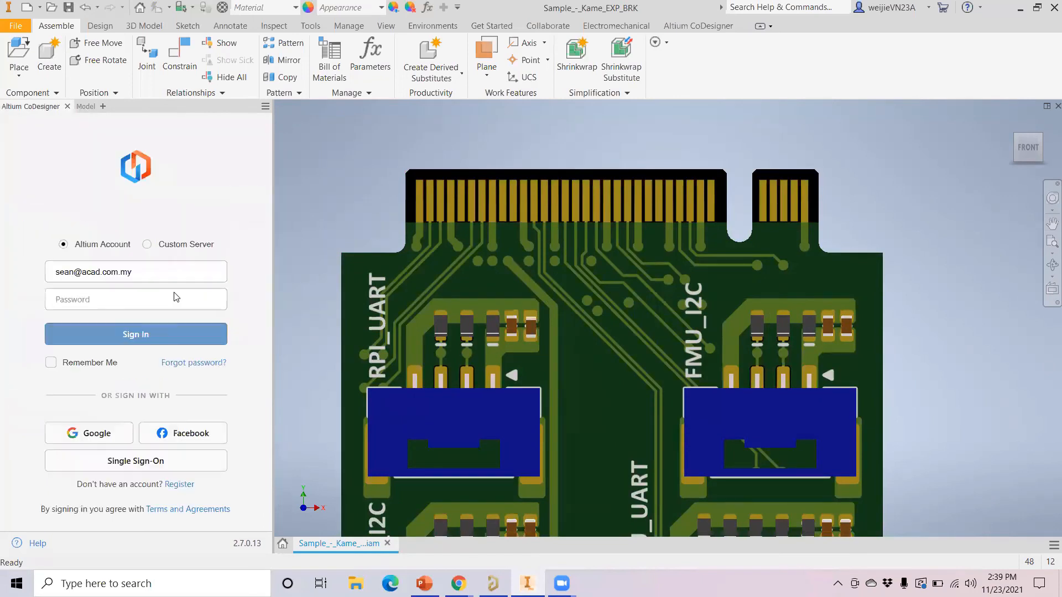
left_click_drag(149, 272, 0, 263)
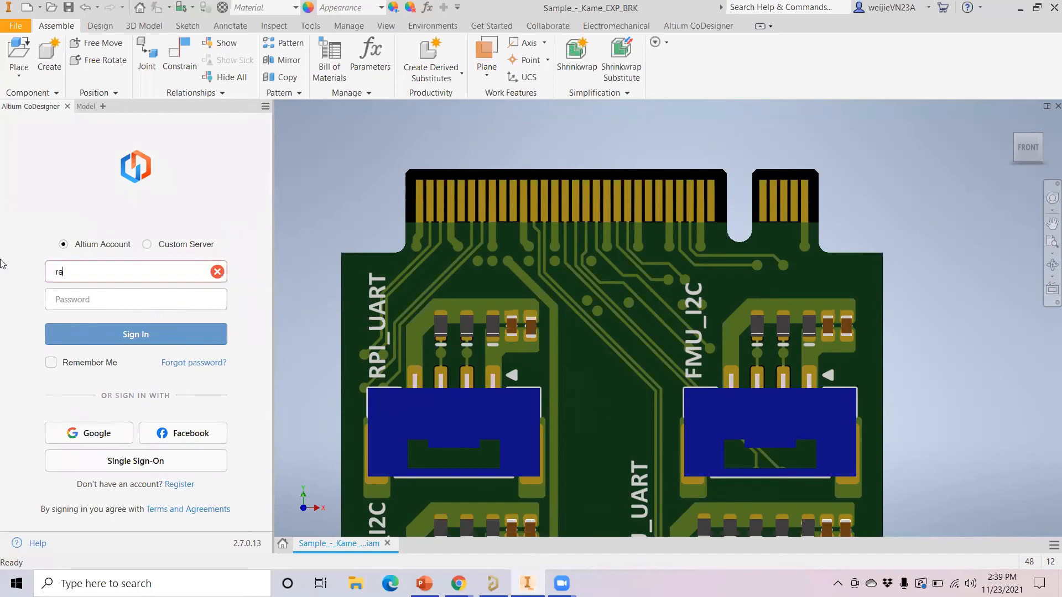
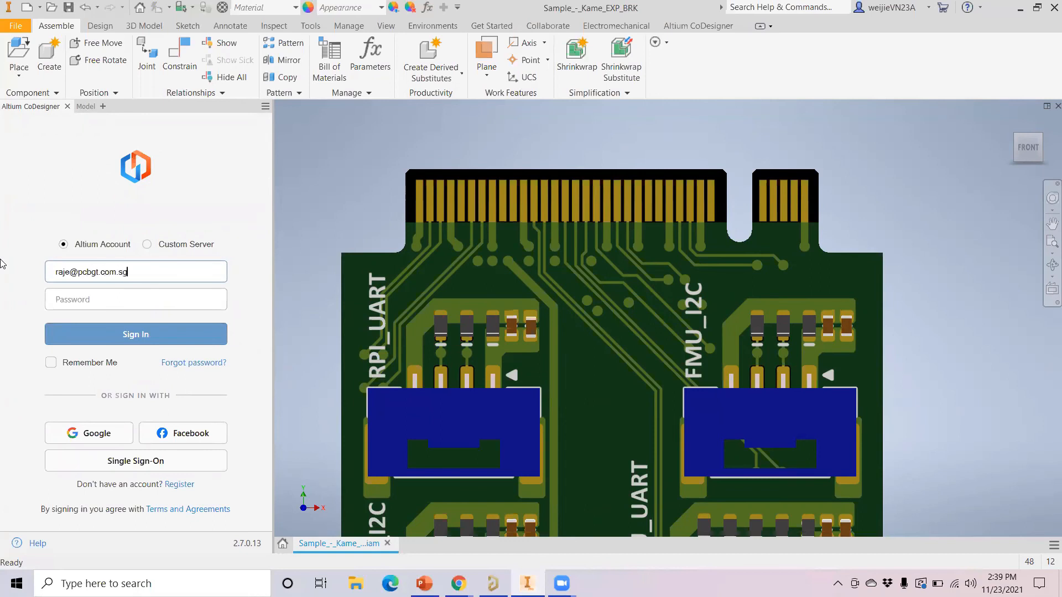
left_click(72, 298)
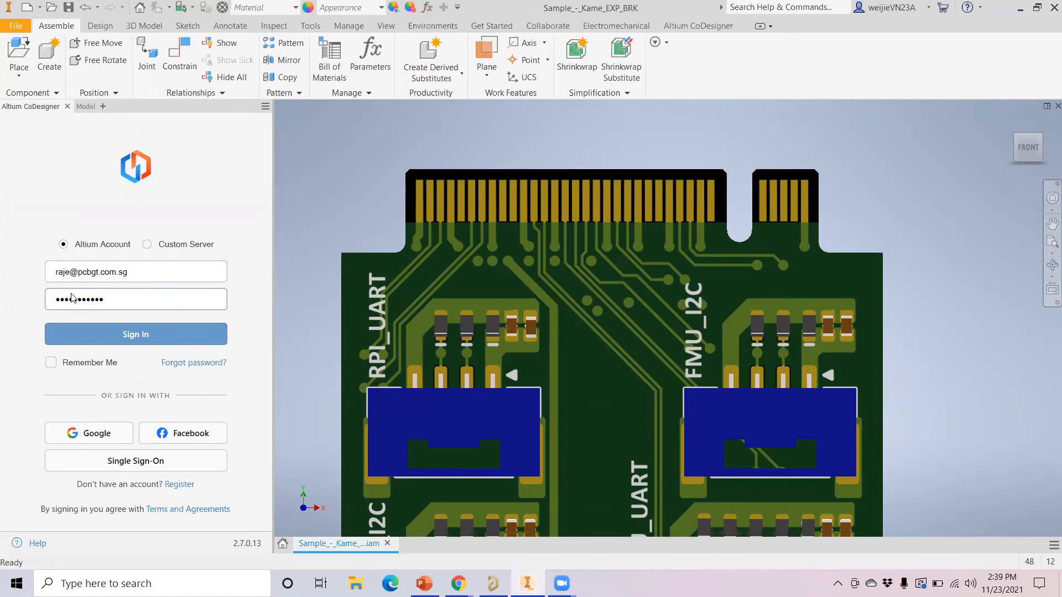
key("Return")
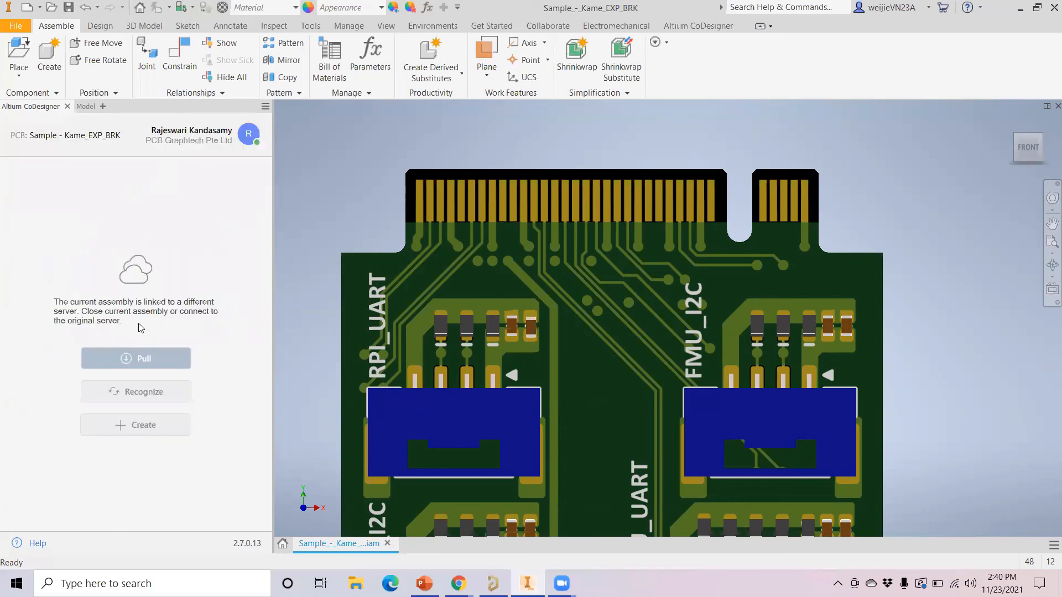
left_click(247, 139)
Turn on Build 3D geometry and Build Vias in the CoDesigner settings
left_click(200, 259)
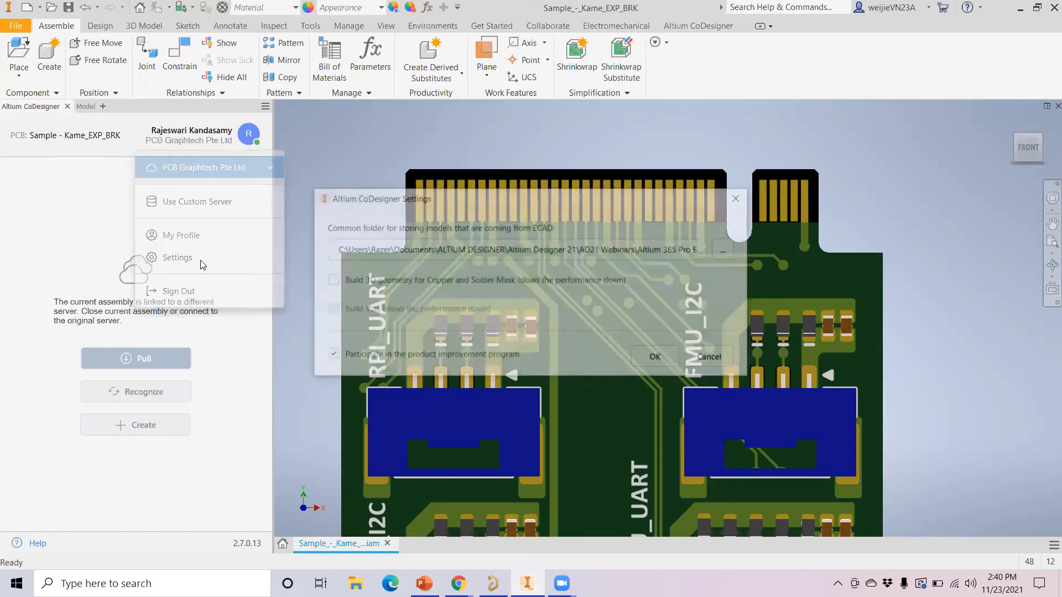
left_click(330, 281)
left_click(330, 310)
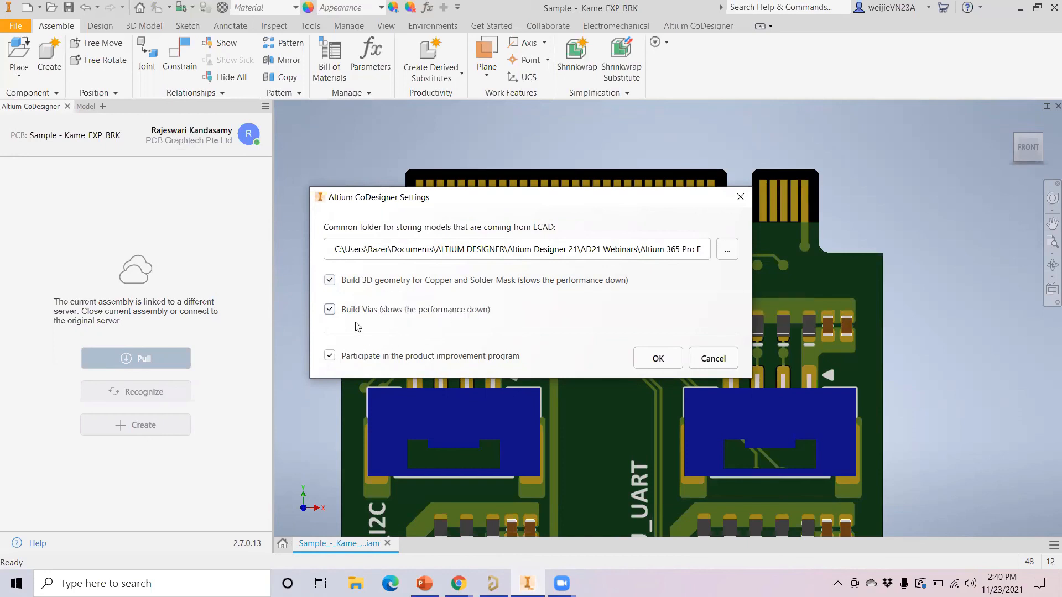
left_click(661, 363)
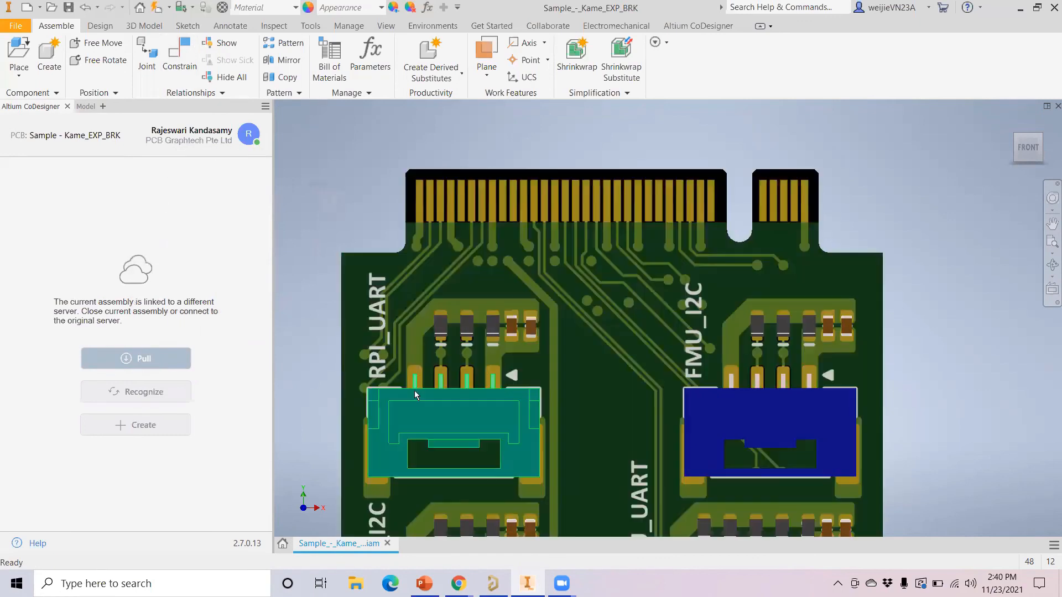
Close Sample_-_Kame_EXP_BRK.iam, saving the assembly and its dependent files
left_click(387, 544)
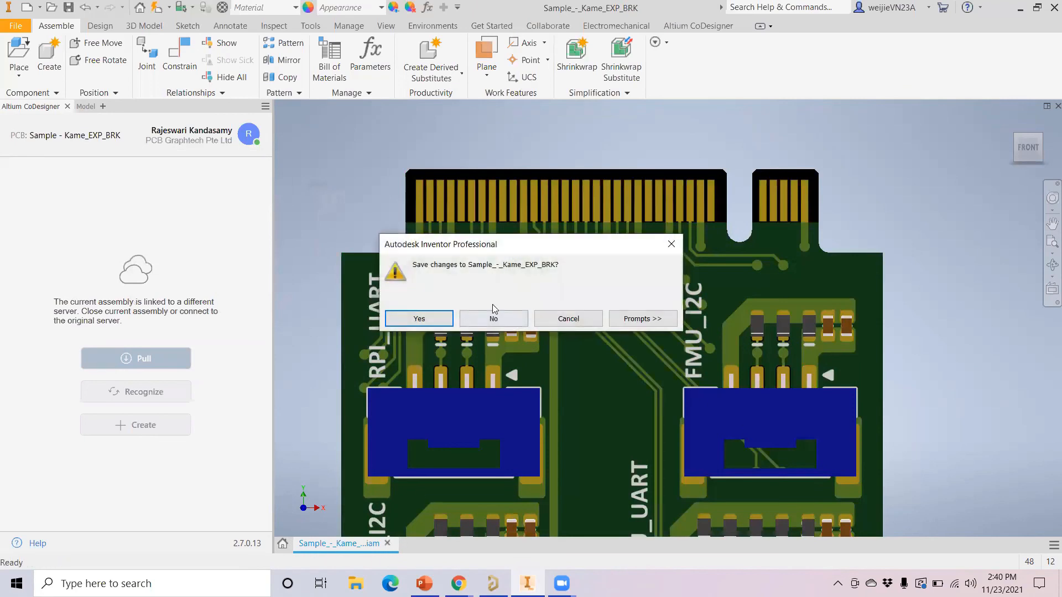
left_click(419, 319)
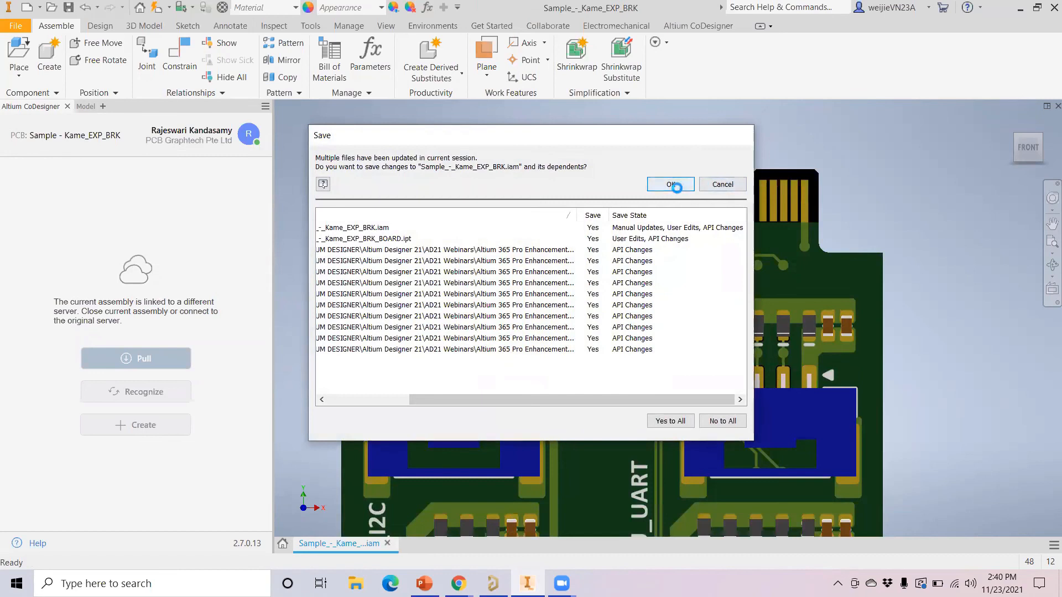
left_click(677, 184)
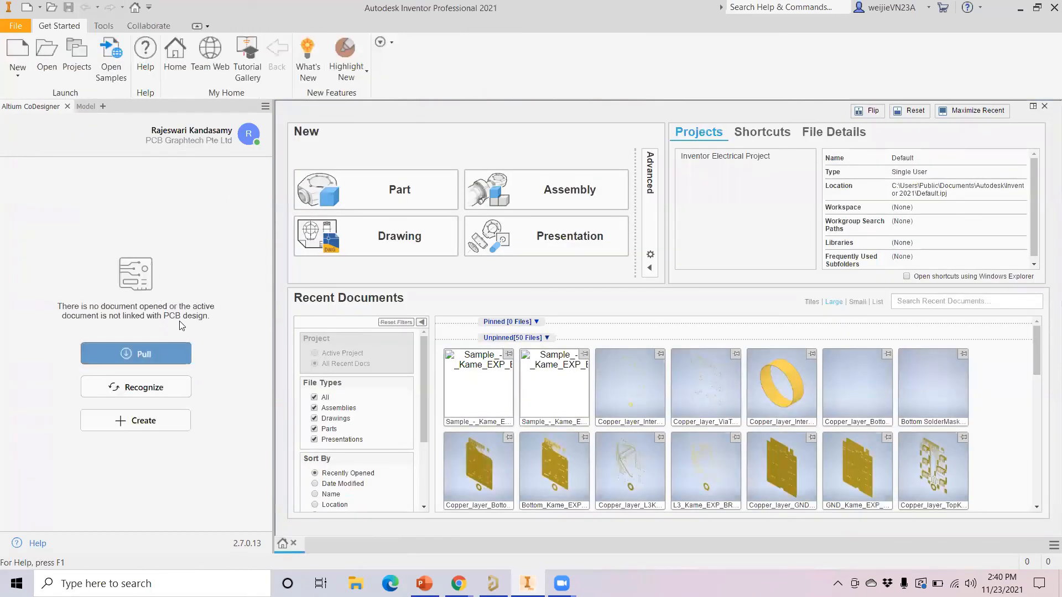
Pull the Kame_EXP_BRK project from Altium and save it as Kame_EXP_BRK on the Desktop
left_click(136, 353)
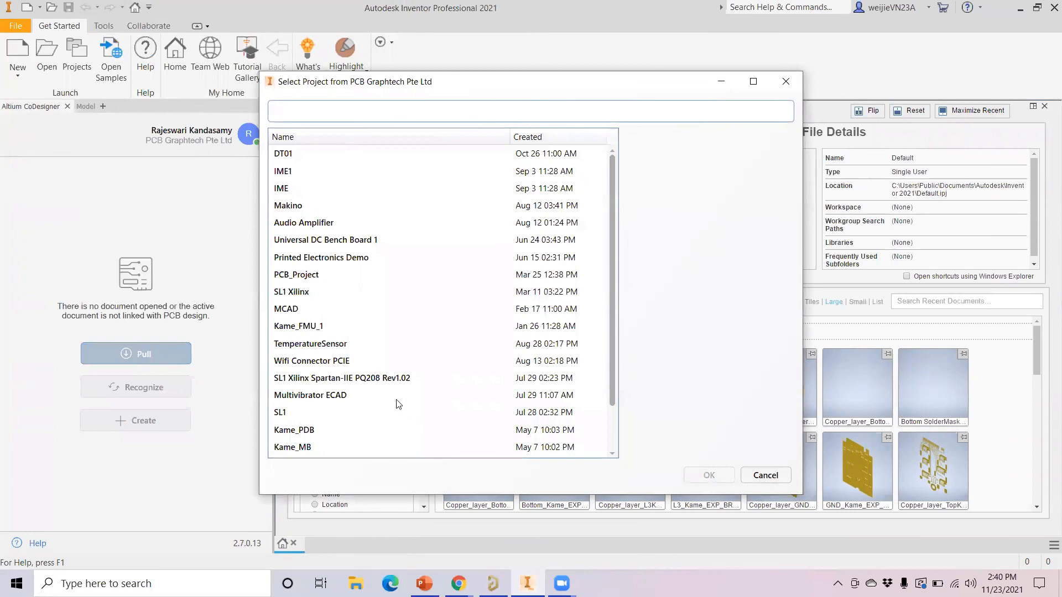
scroll(396, 366, "down", 1)
left_click(332, 448)
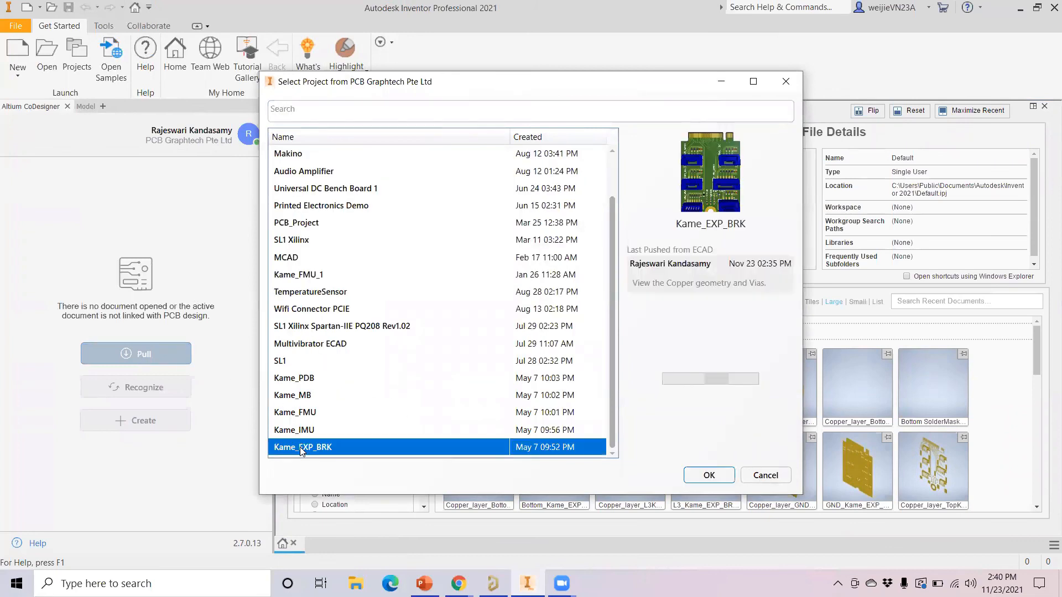
left_click(708, 474)
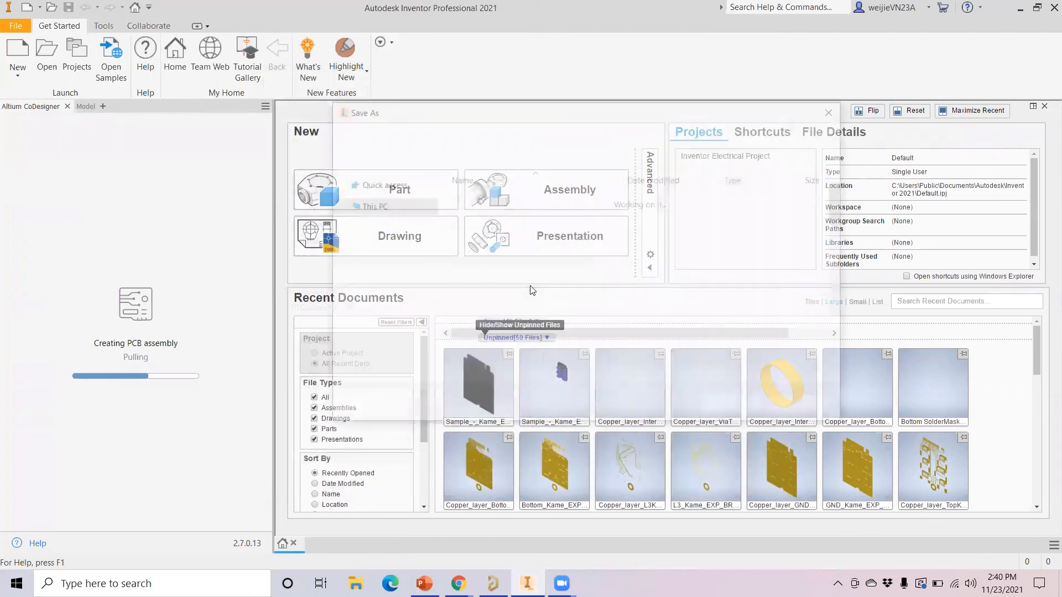
left_click(382, 216)
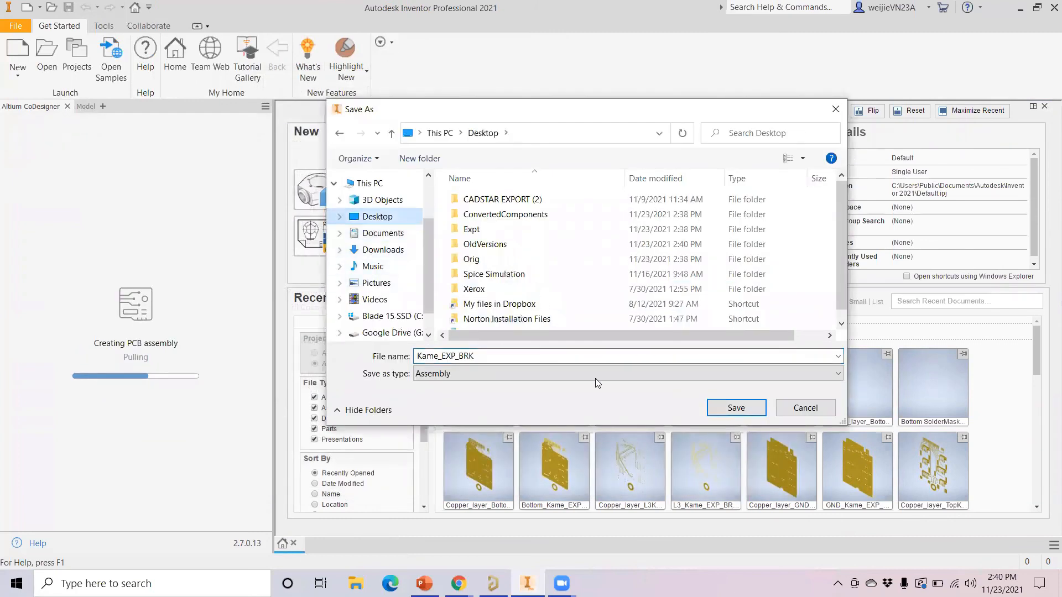
left_click(736, 407)
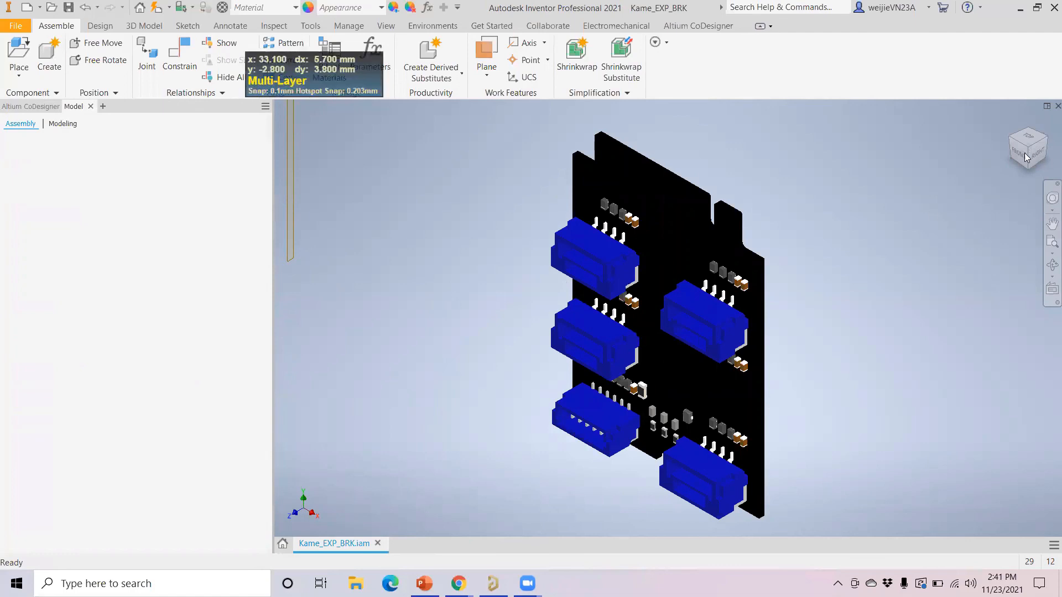
Relaunch Autodesk Inventor Professional 2021 from Windows search using 'inv'
key("alt+Tab")
key("super+s")
type("inv")
key("Return")
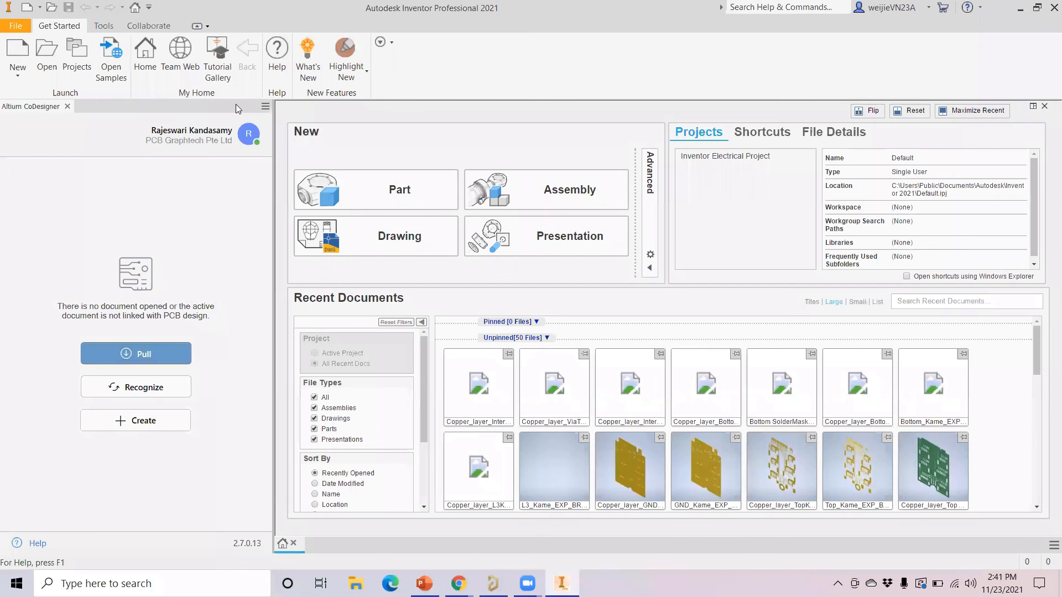
Confirm the CoDesigner settings with copper, solder mask and via geometry enabled
left_click(248, 134)
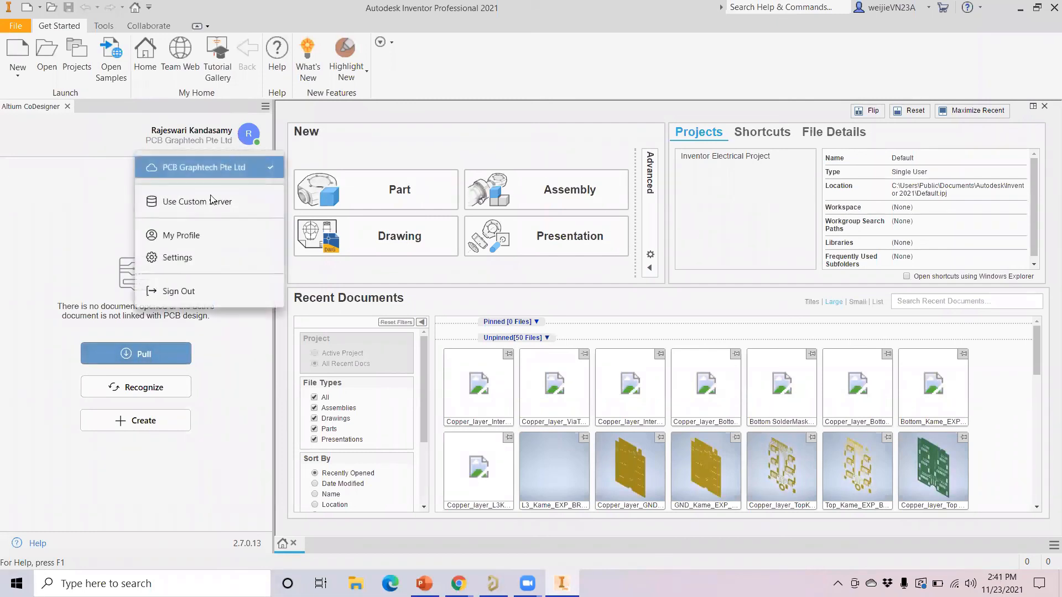
left_click(196, 257)
left_click(646, 358)
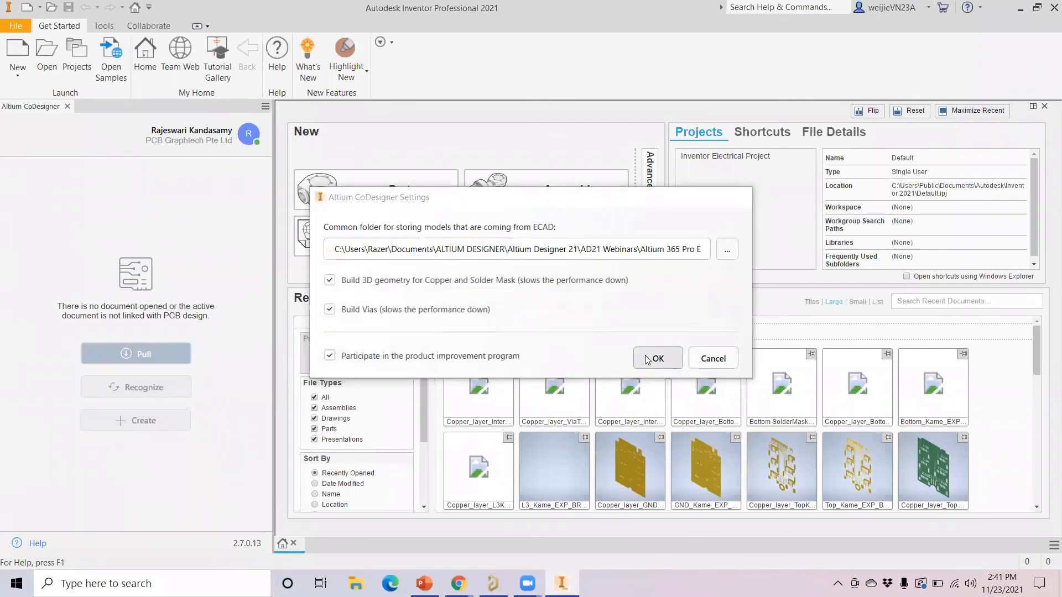
Pull Kame_EXP_BRK and save it to the Desktop, replacing the existing Kame_EXP_BRK.iam
left_click(145, 362)
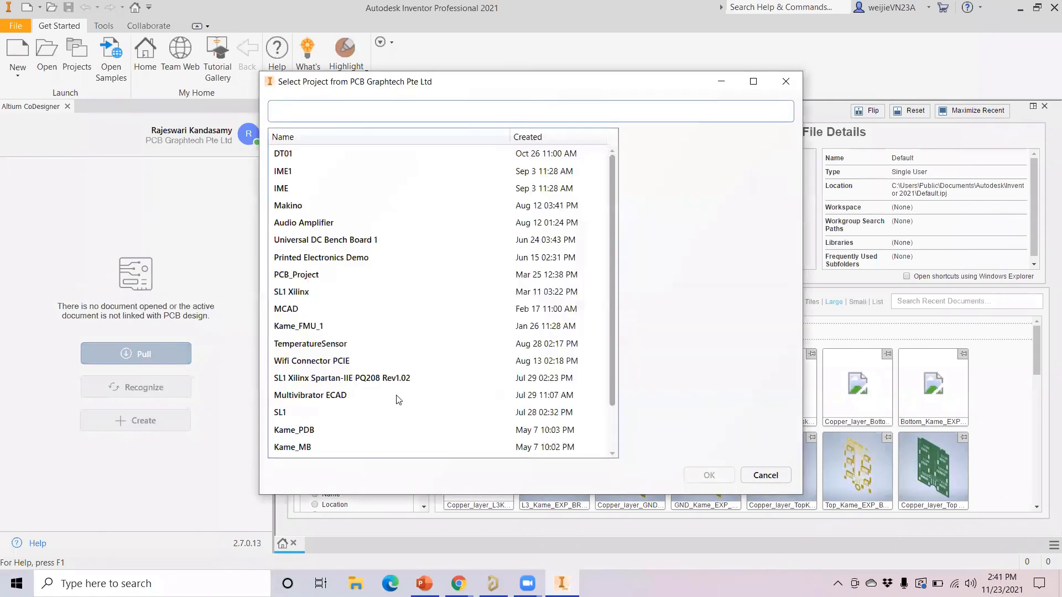
scroll(324, 430, "down", 1)
left_click(318, 448)
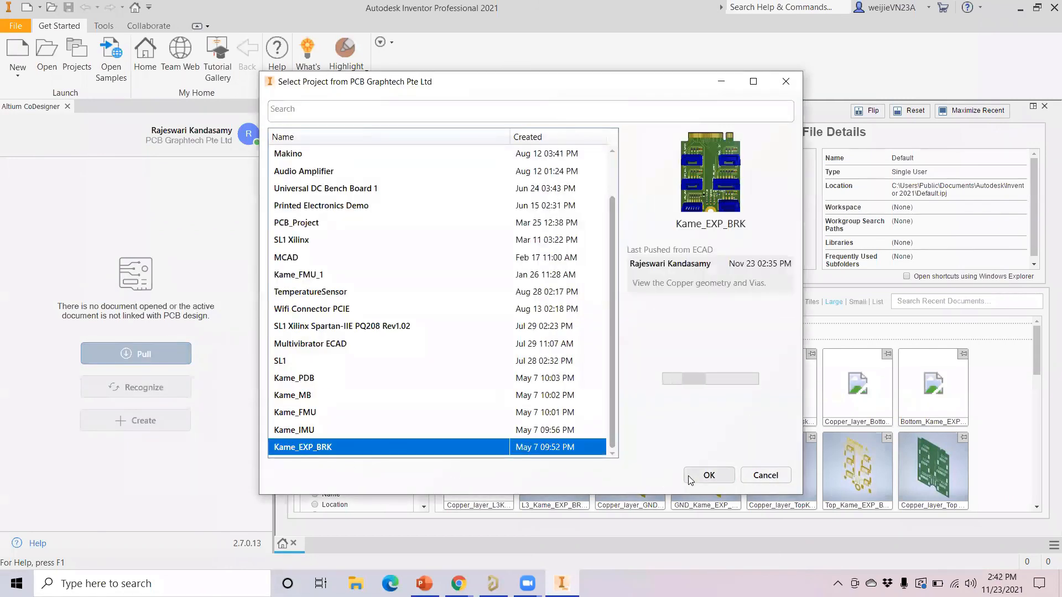
left_click(707, 476)
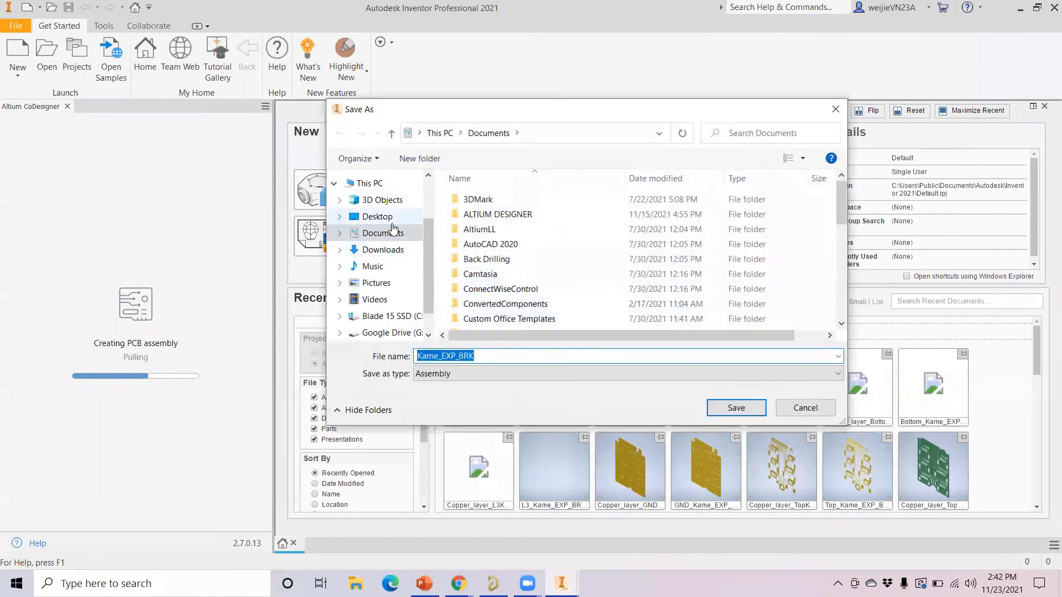
left_click(390, 221)
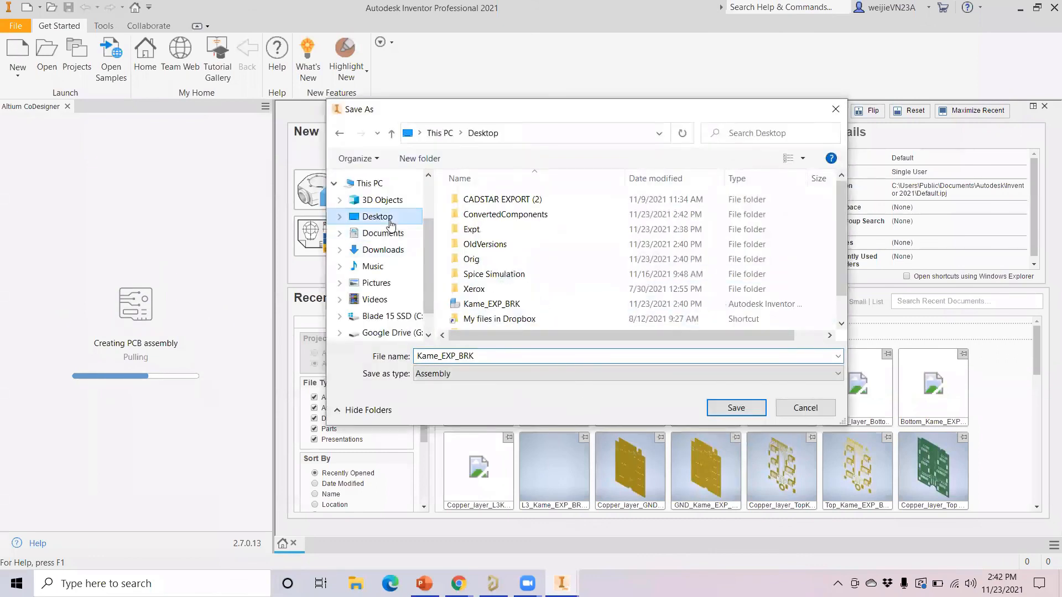
left_click(719, 407)
left_click(564, 294)
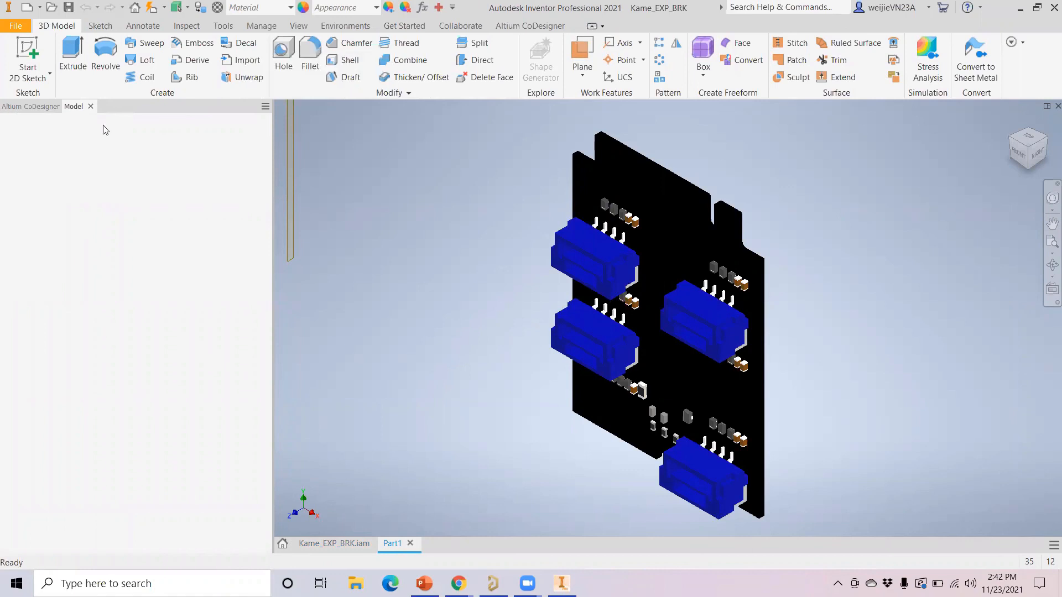
Dismiss the solder-mask geometry error and go back to the Kame_EXP_BRK.iam tab
left_click(34, 106)
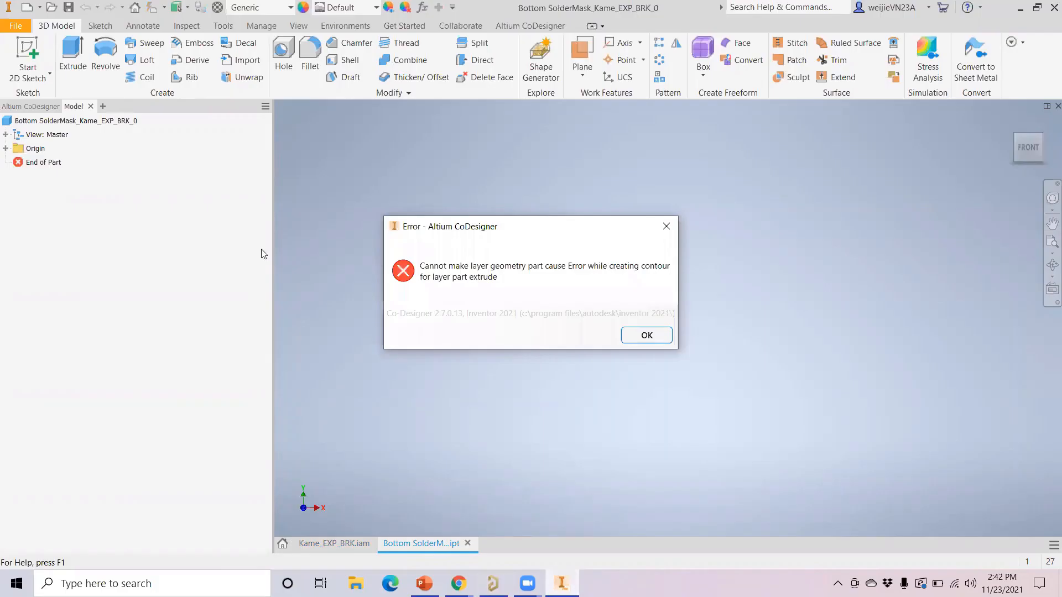
left_click(646, 336)
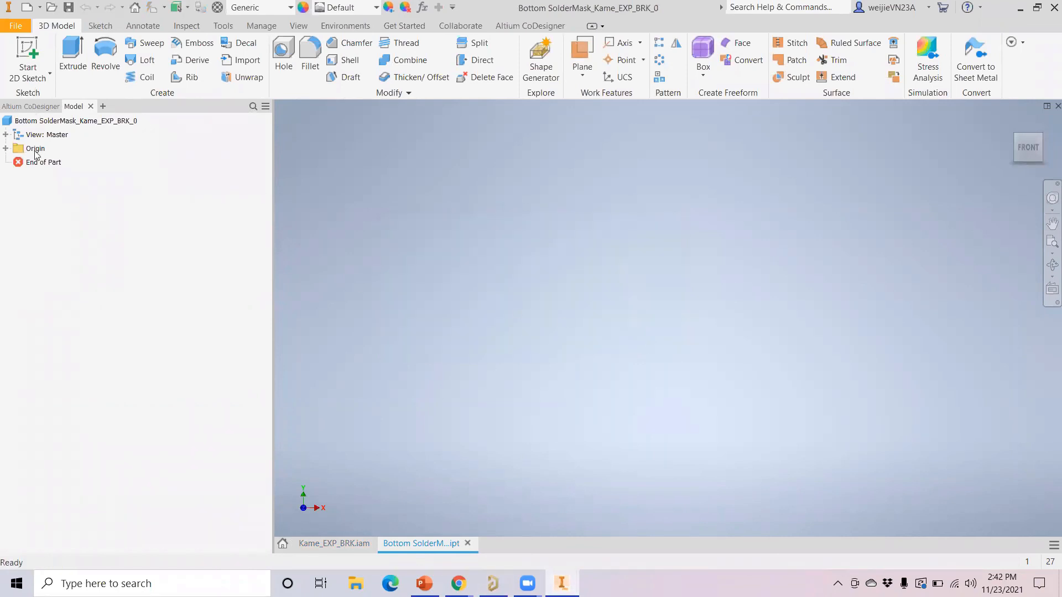
left_click(336, 543)
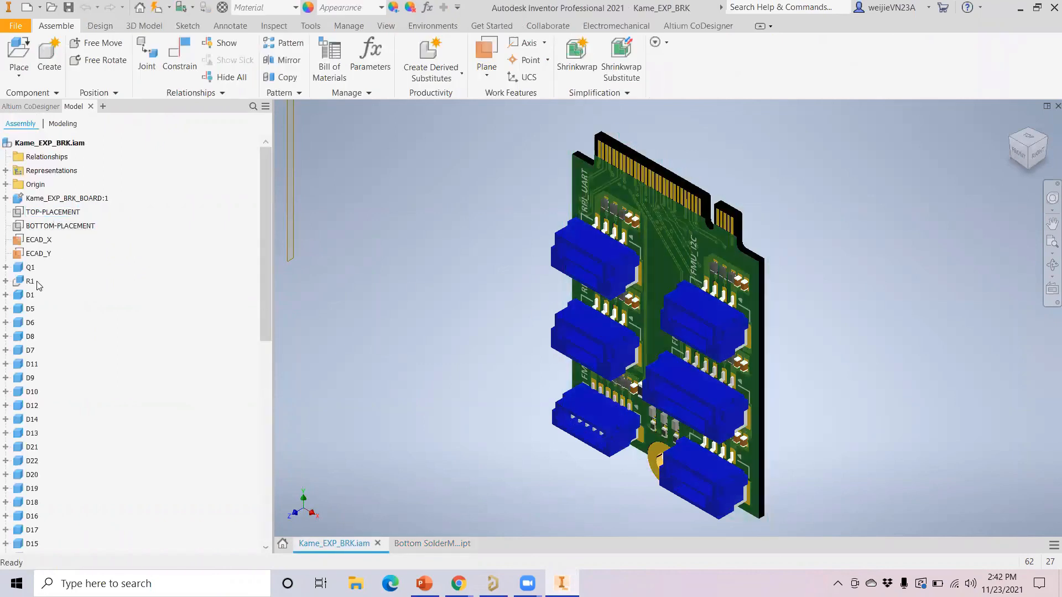
View the board from the FRONT and select Copper_layer_Top in the browser
scroll(37, 286, "down", 10)
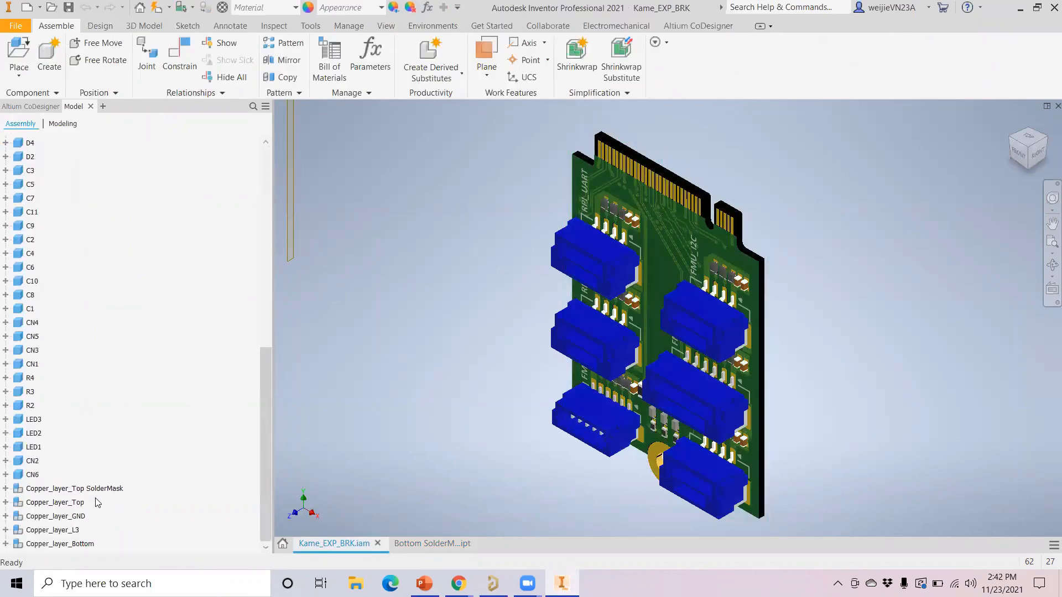
left_click(1022, 159)
middle_click_drag(728, 199, 621, 326)
scroll(641, 316, "up", 4)
scroll(641, 317, "down", 7)
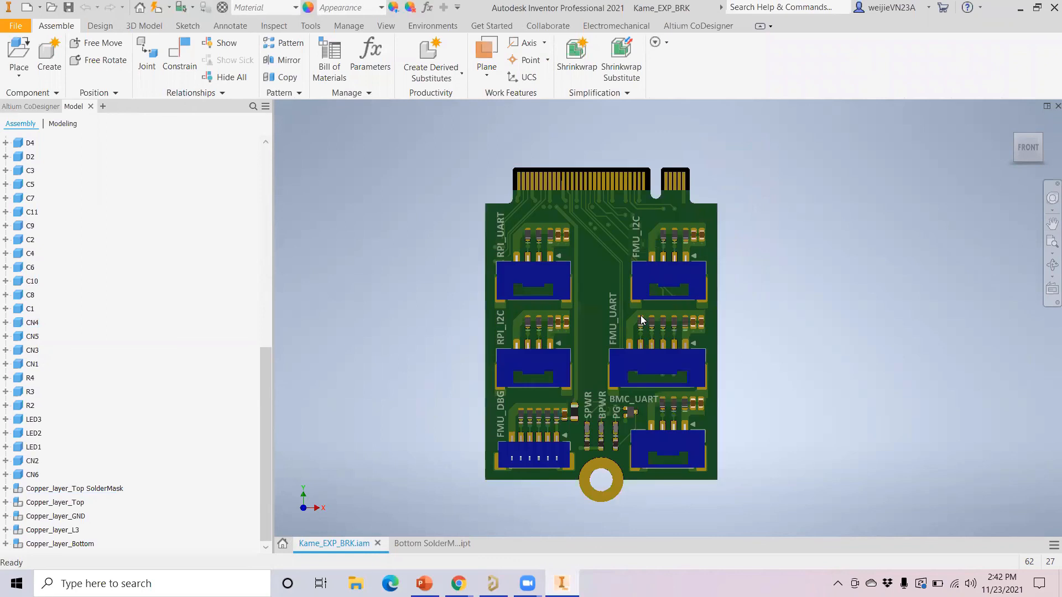
left_click(67, 502)
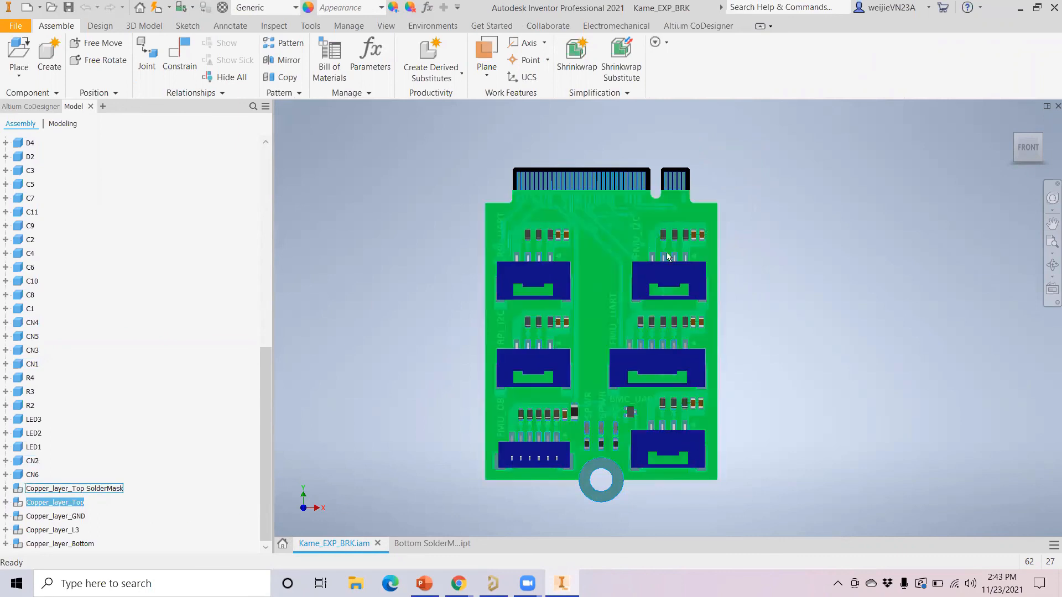
Inspect the board by selecting Copper_layer_GND, L3, Bottom, then Top in the browser
scroll(644, 261, "up", 6)
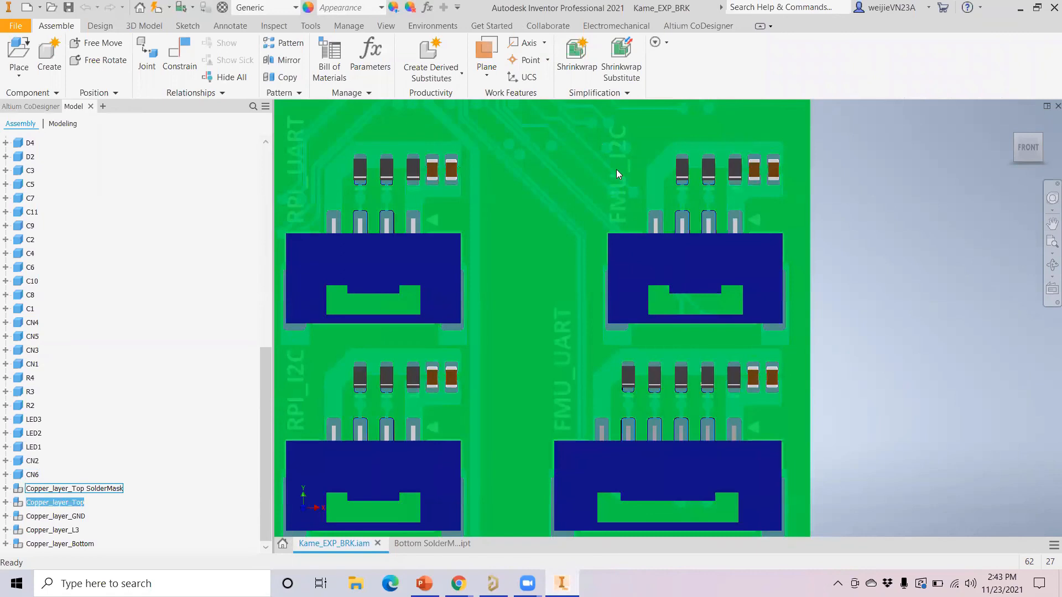
scroll(616, 169, "up", 5)
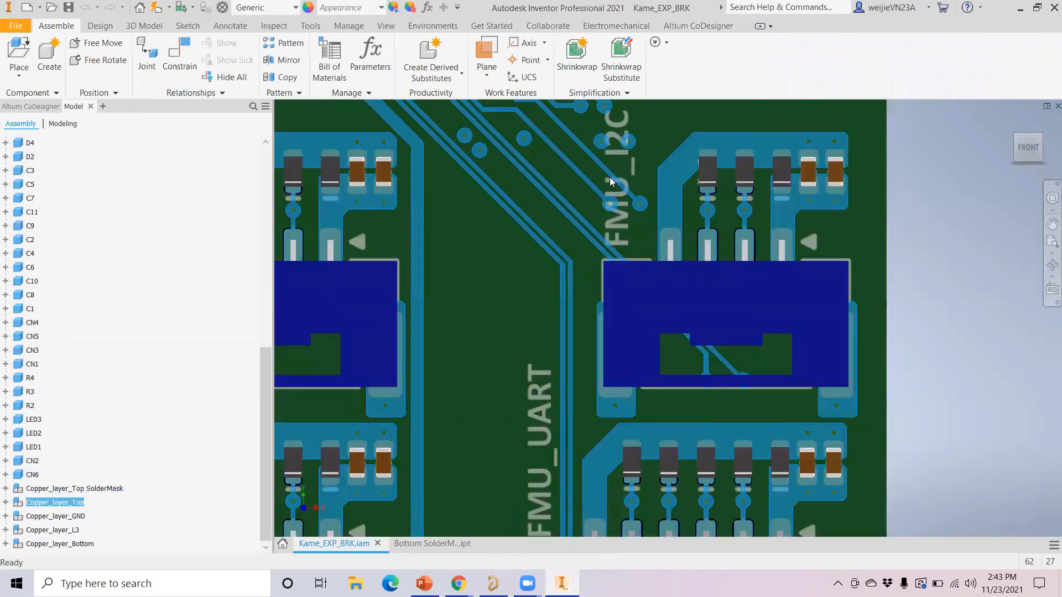
scroll(609, 177, "down", 8)
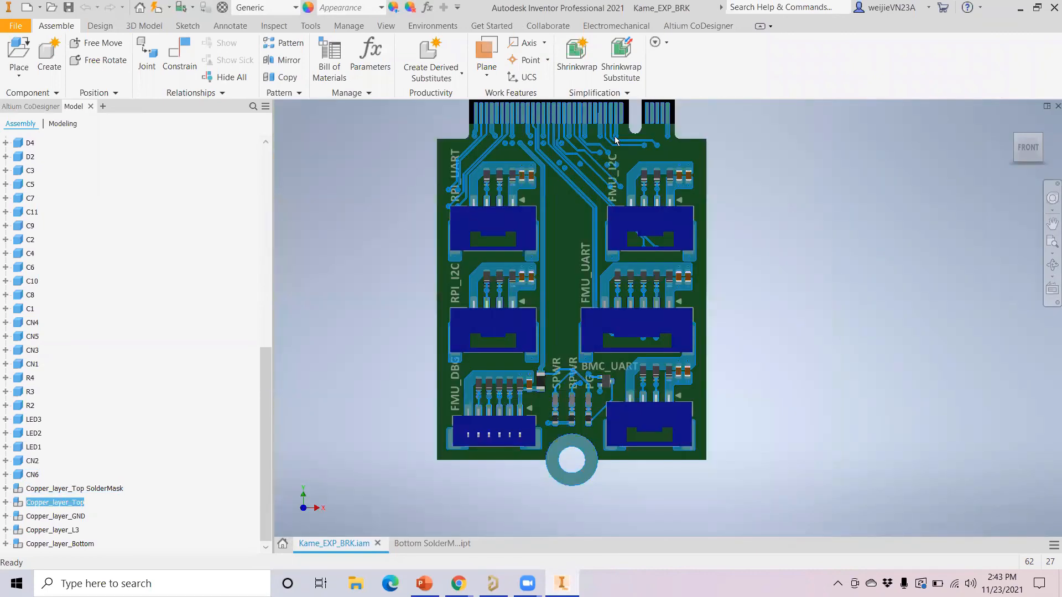
scroll(613, 143, "up", 3)
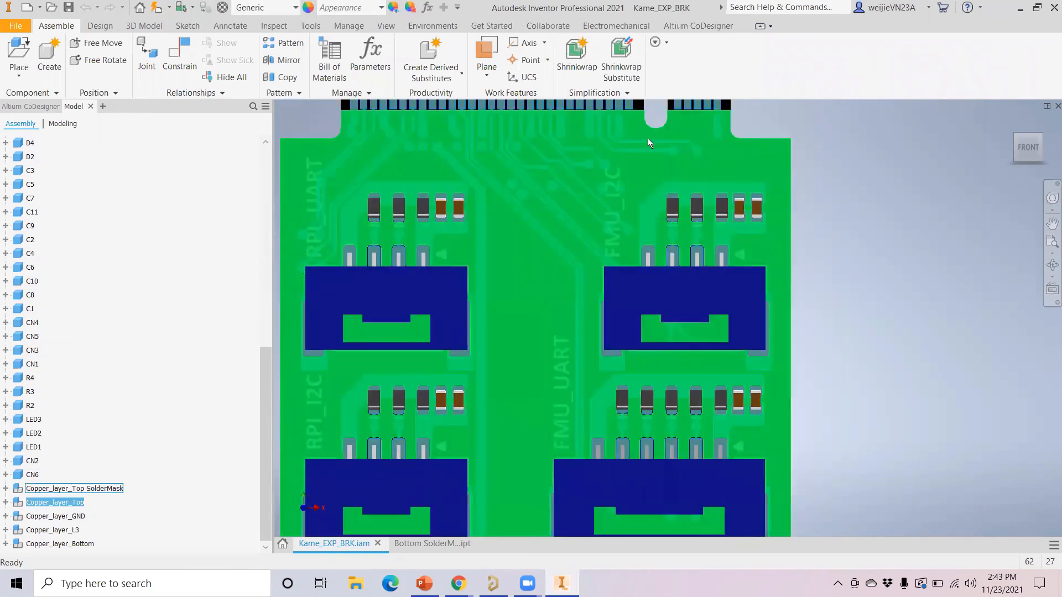
middle_click_drag(620, 138, 623, 199)
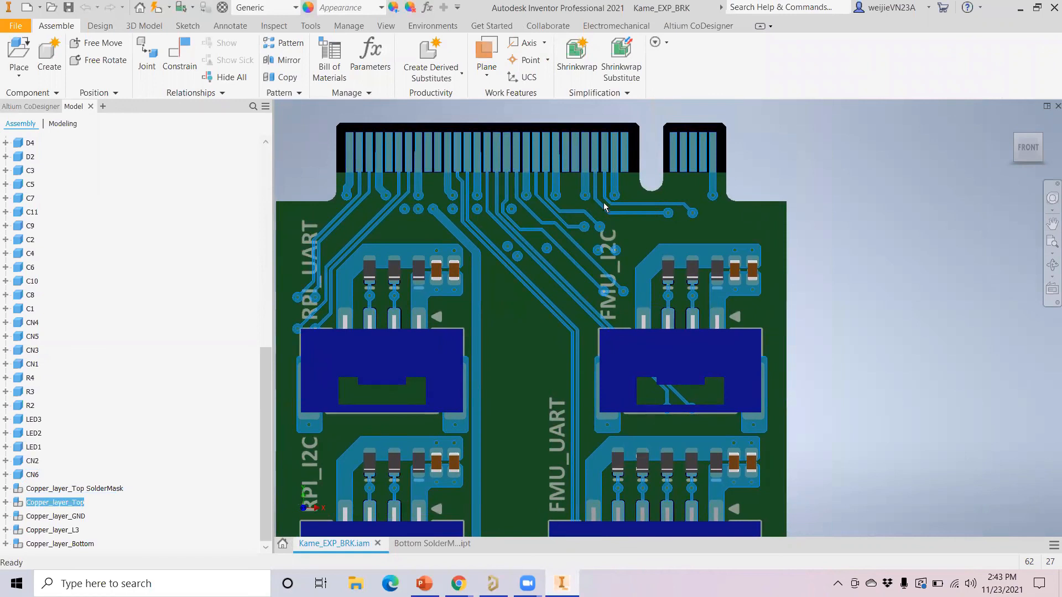
left_click(66, 517)
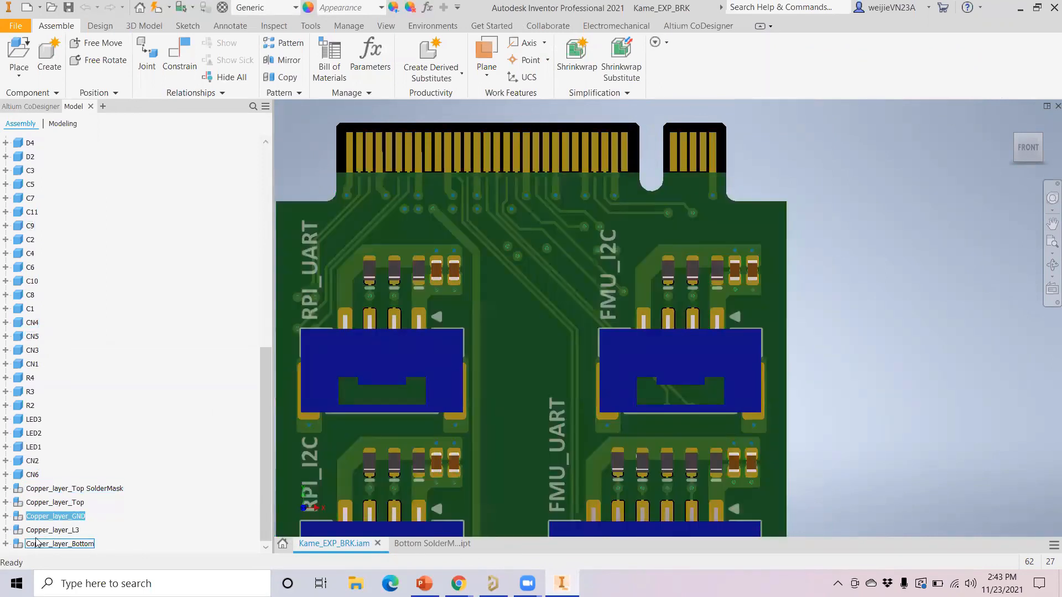
left_click(51, 530)
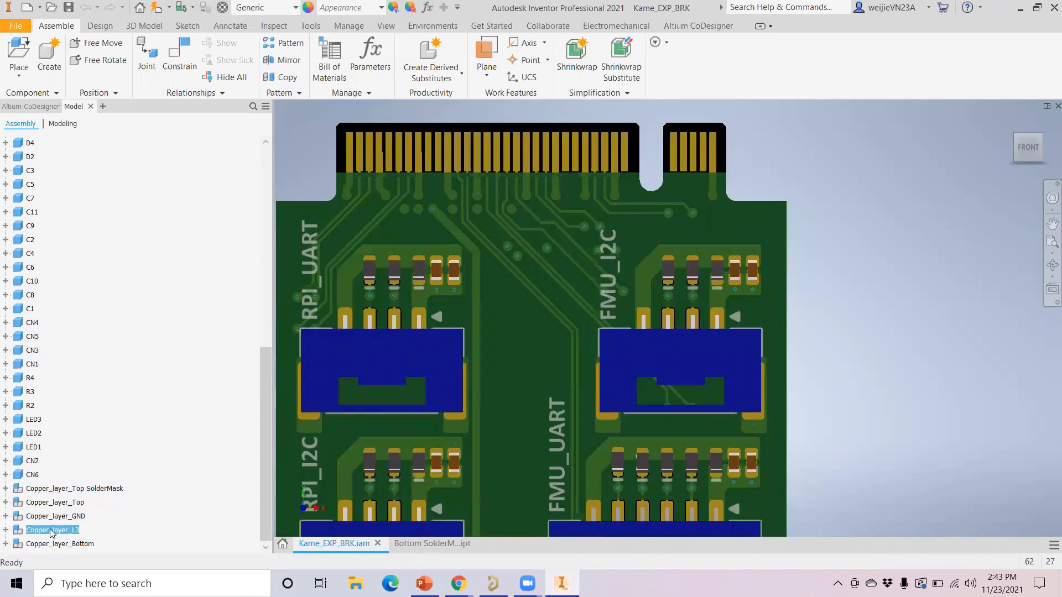
left_click(62, 545)
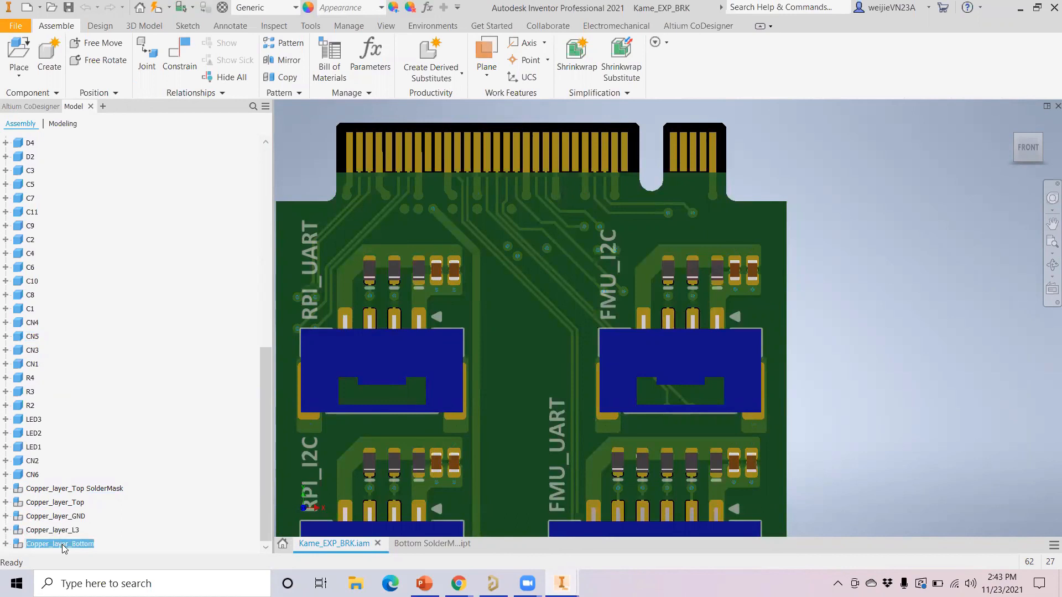
left_click(68, 504)
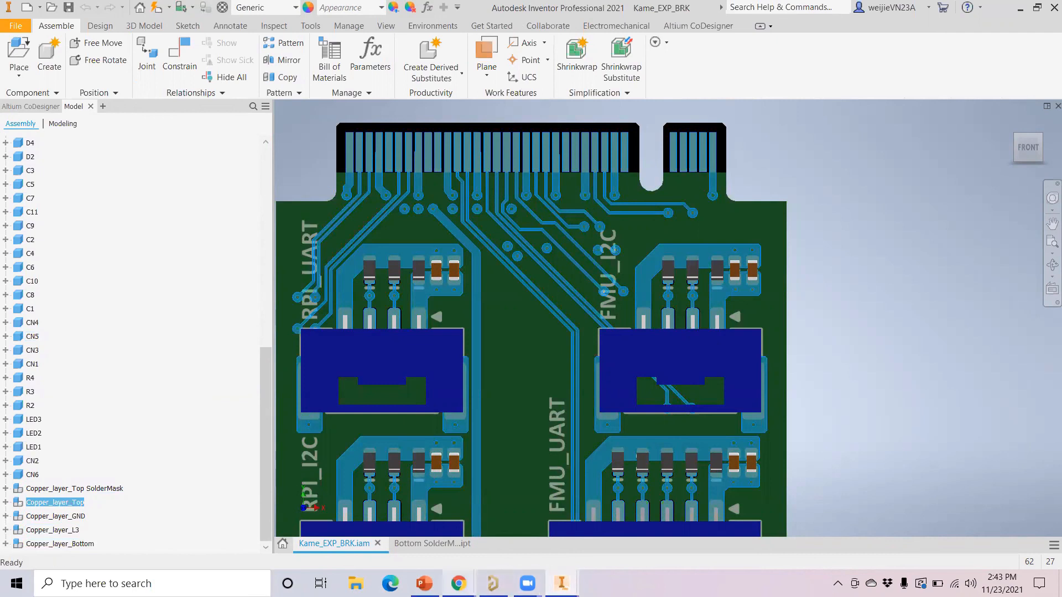
Present slide 9, "3. Live Demo", as a PowerPoint slide show
mouse_move(459, 583)
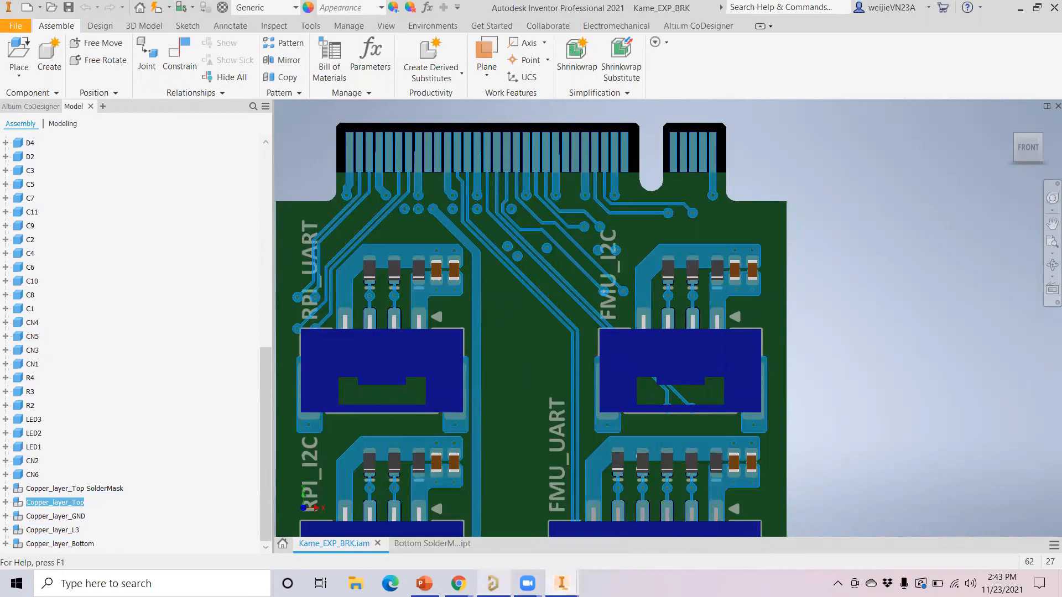
mouse_move(493, 584)
left_click(424, 583)
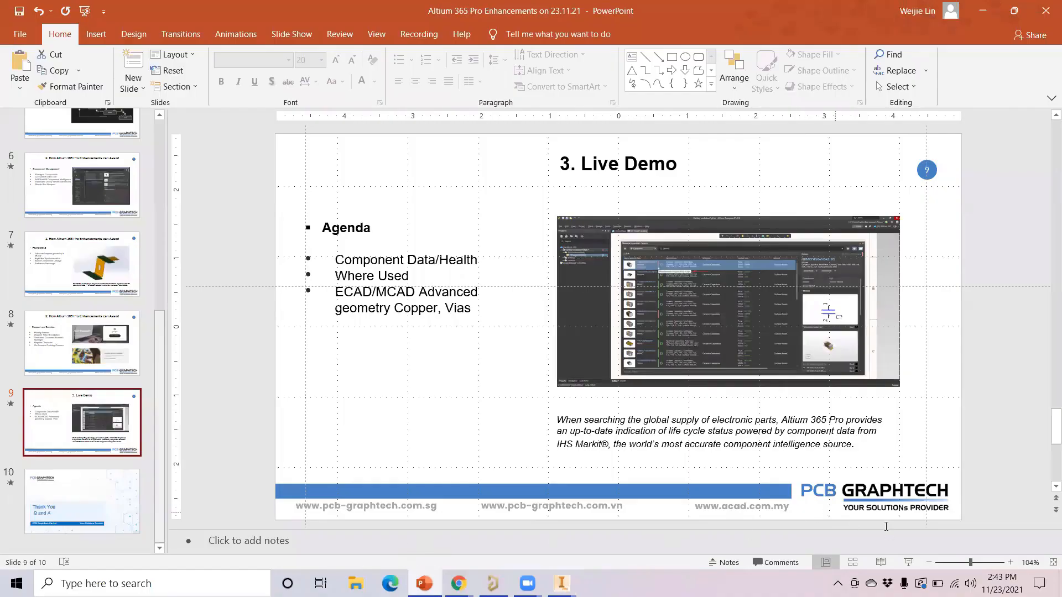
left_click(910, 563)
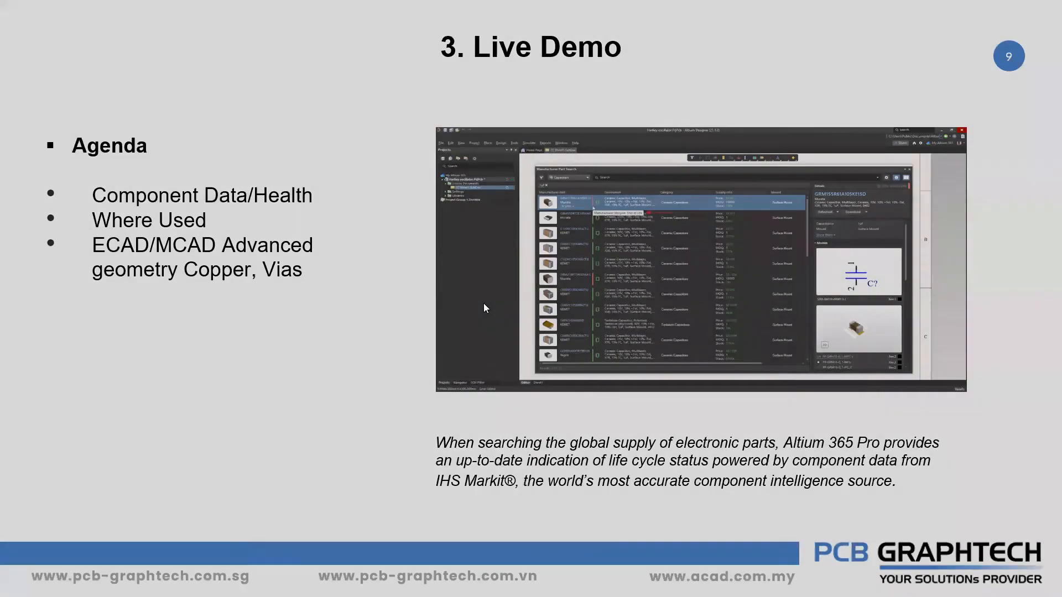